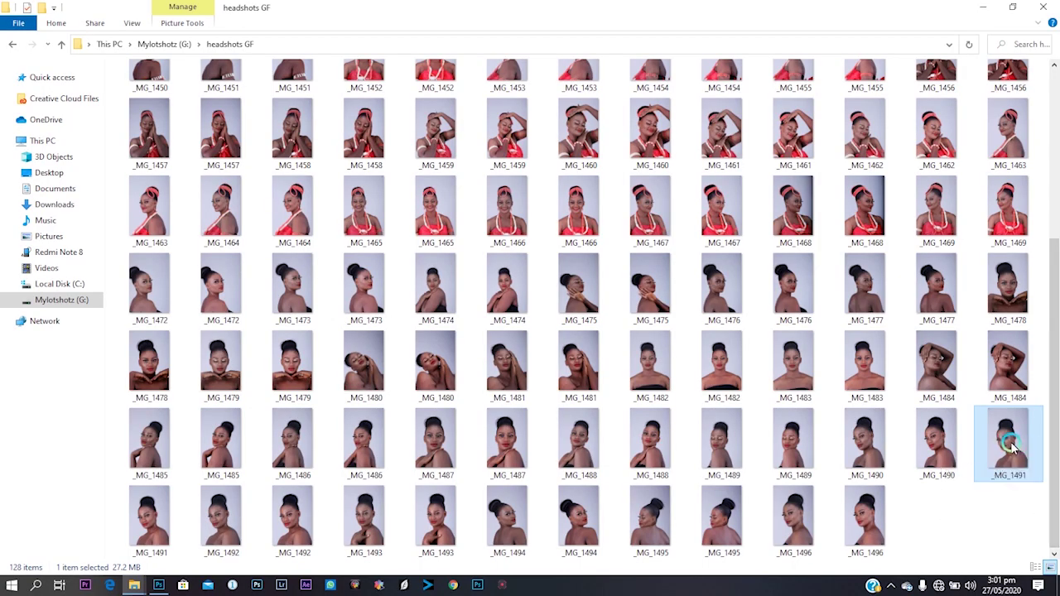
- Open the raw photo _MG_1491.CR2 in Photoshop's Camera Raw and set the white balance temperature to 4500
drag(1008, 444, 295, 33)
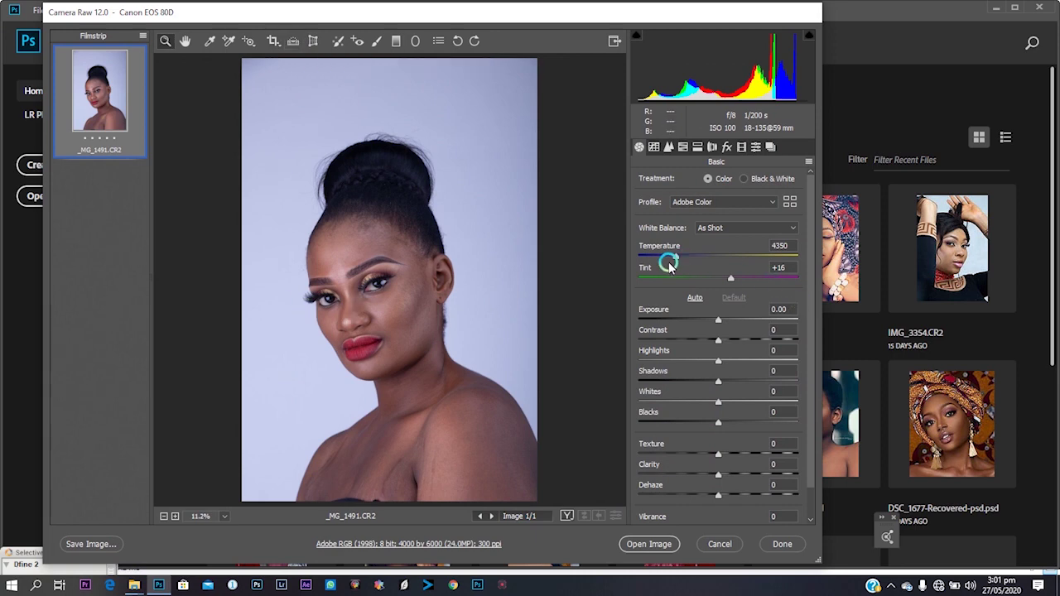
drag(675, 259, 680, 256)
click(717, 320)
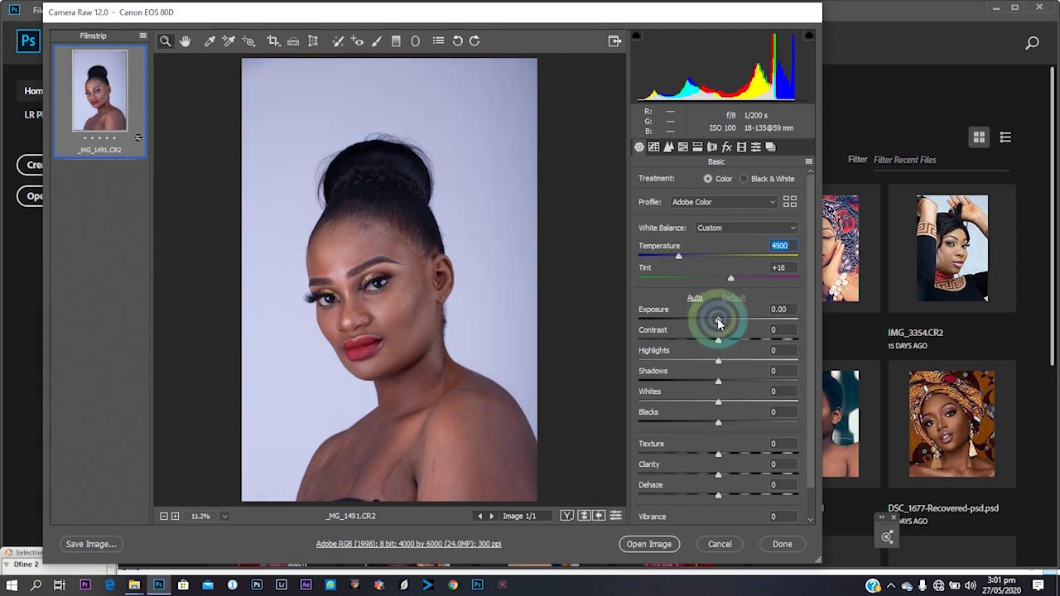
- Set Highlights to -28, Shadows to +10, Blacks to +5 and Exposure to +0.15, and open the developed image for editing
mouse_move(718, 363)
mouse_down()
mouse_move(690, 355)
mouse_move(726, 380)
mouse_up()
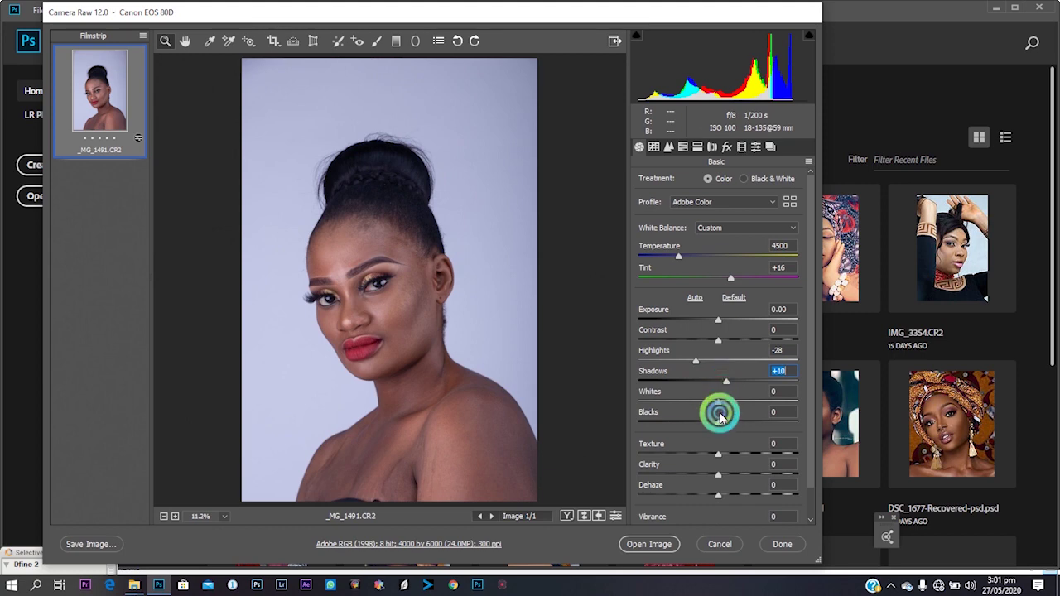
drag(719, 424, 722, 422)
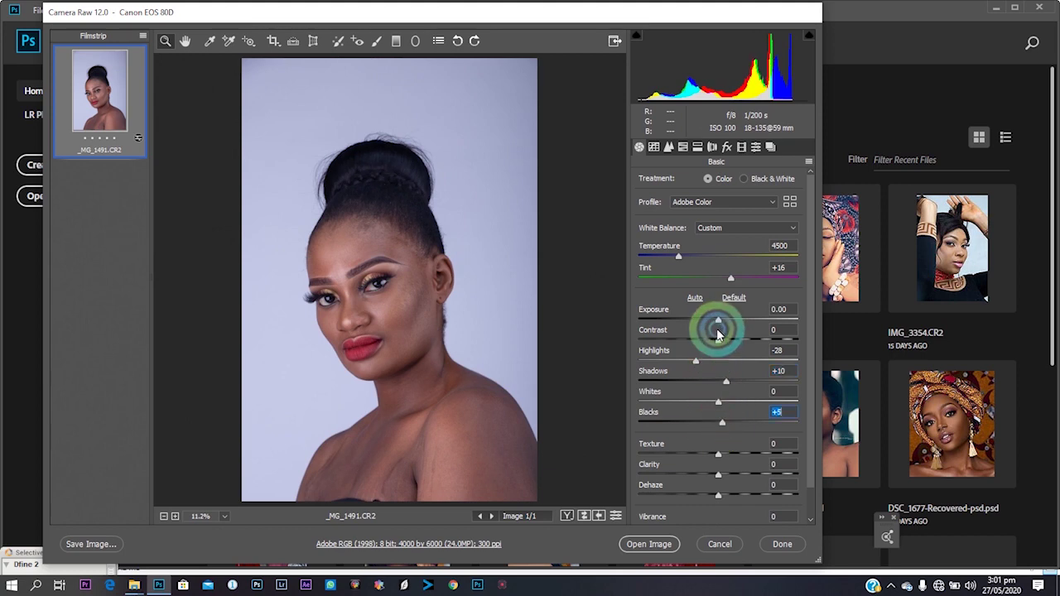
drag(718, 321, 720, 319)
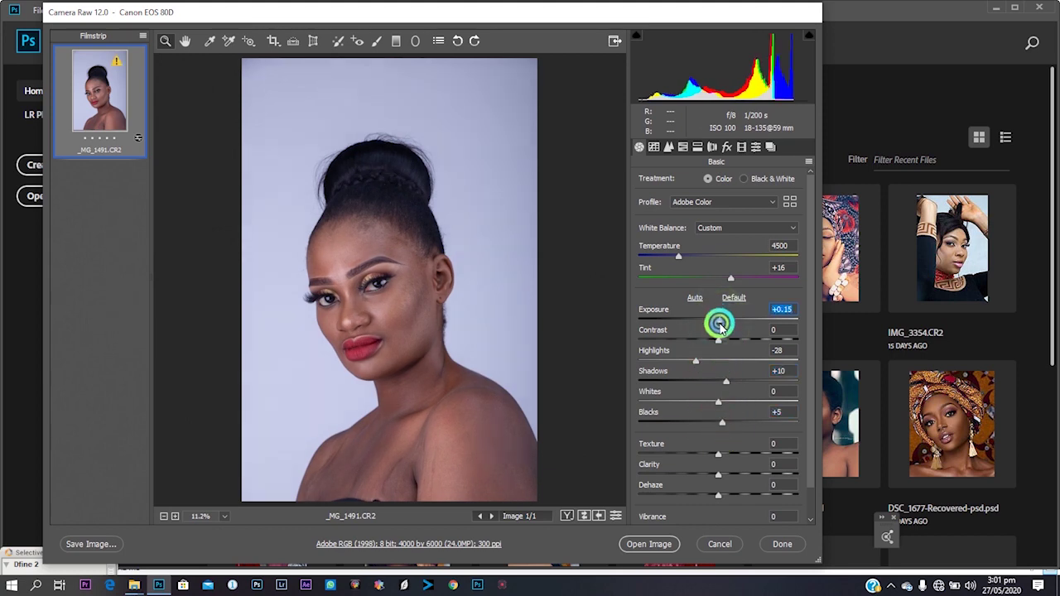
click(650, 544)
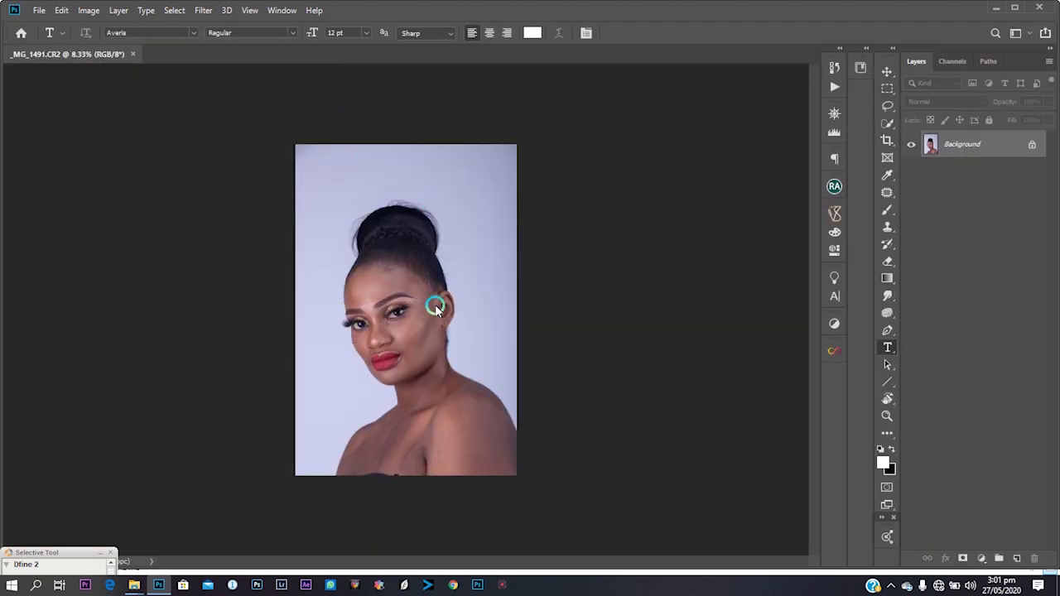
- Crop the portrait to a 4:5 (8:10) ratio, framing the head with the shoulders and a little space above the hair
key(ctrl+0)
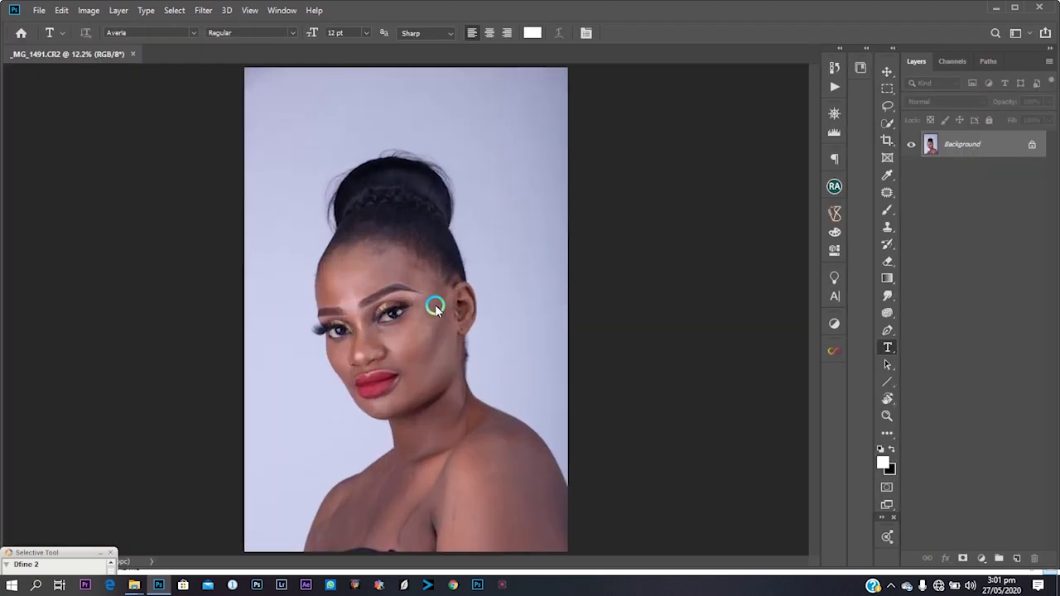
click(885, 141)
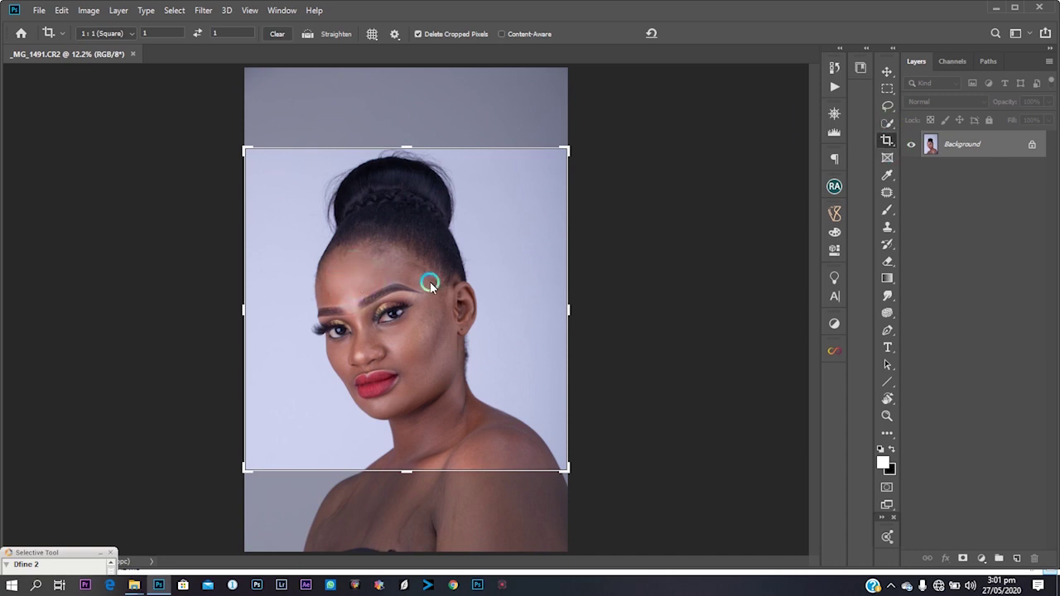
click(420, 352)
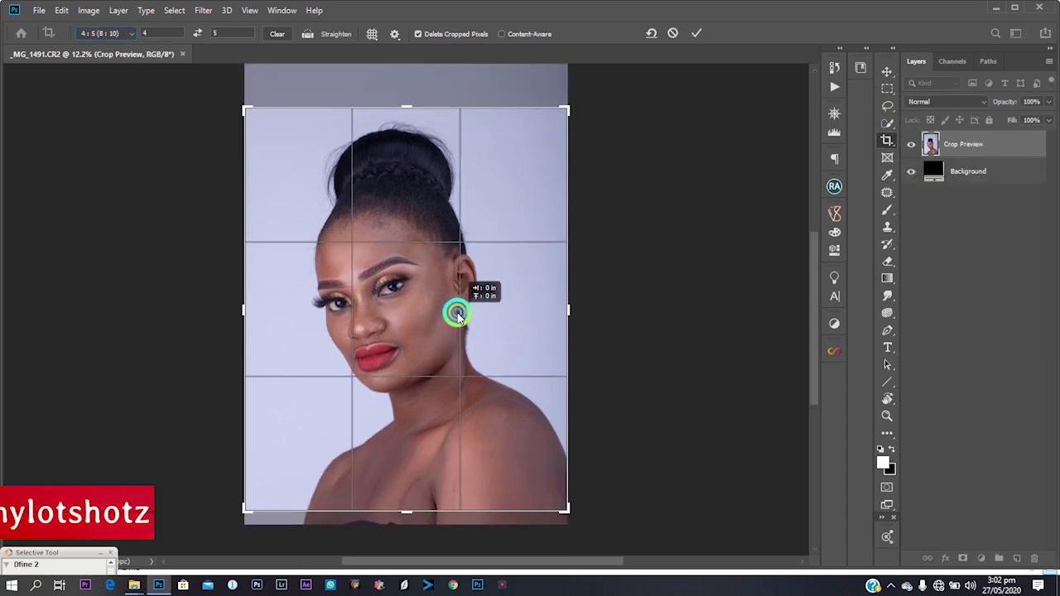
drag(458, 317, 461, 298)
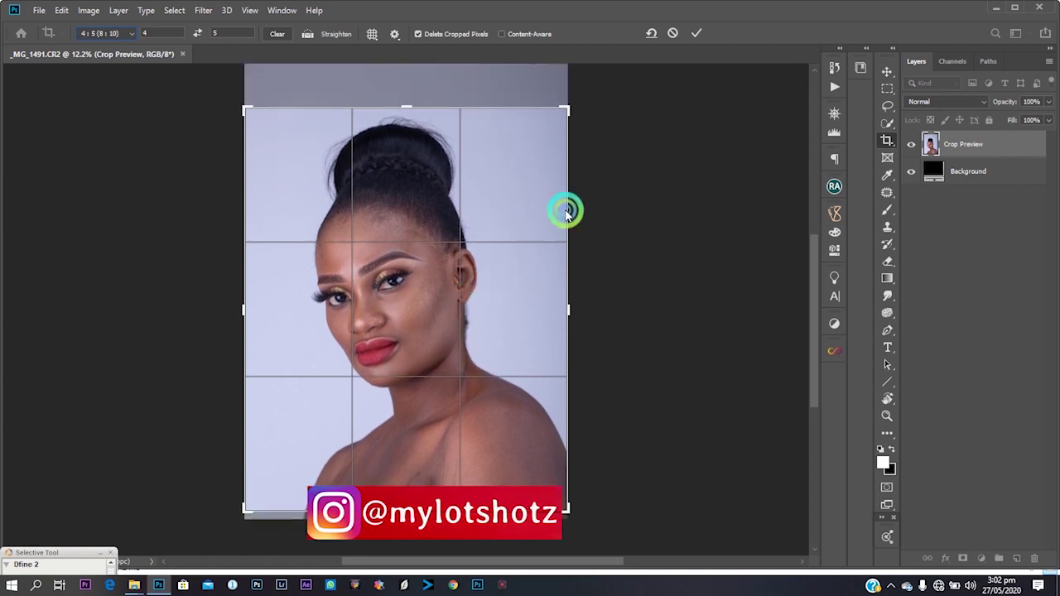
click(694, 35)
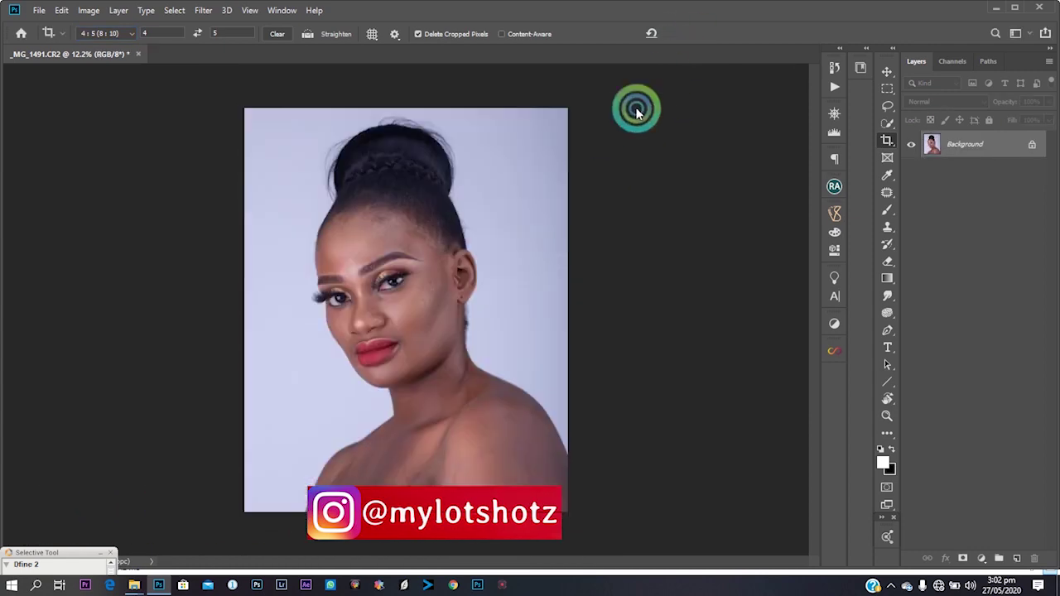
key(ctrl+0)
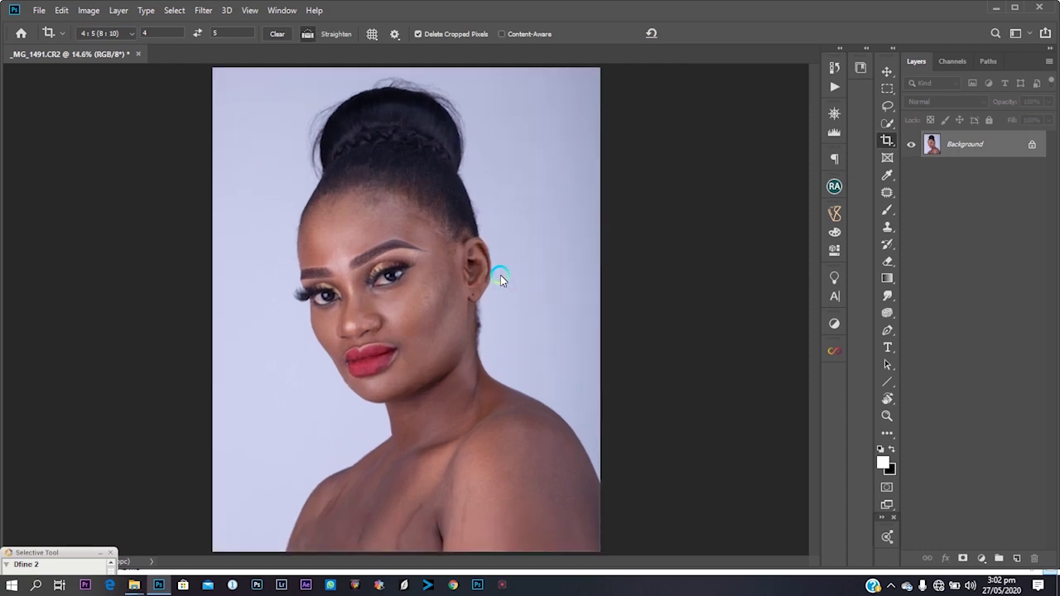
- Examine the skin on the face, neck and shoulders up close for uneven areas that need retouching
key(ctrl+plus)
key(ctrl+plus)
key(ctrl+plus)
key(ctrl+plus)
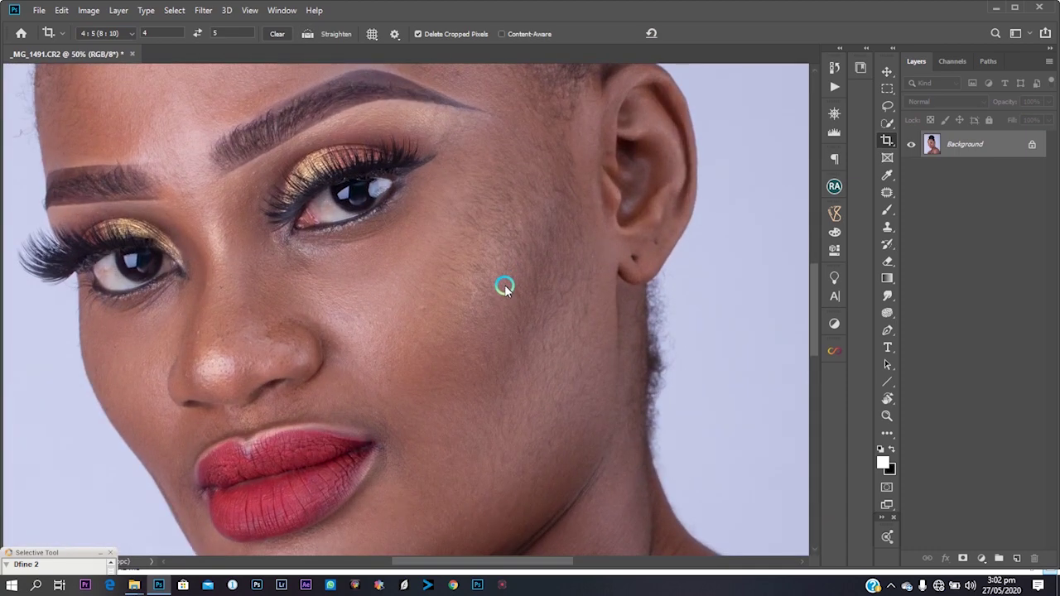
key(ctrl+0)
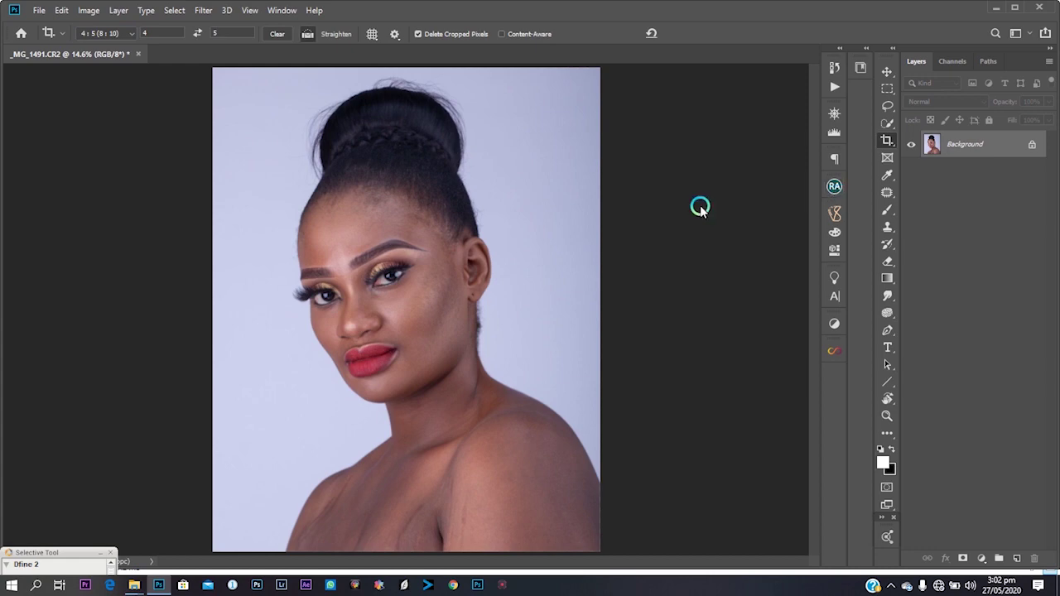
scroll(472, 376, down, 5)
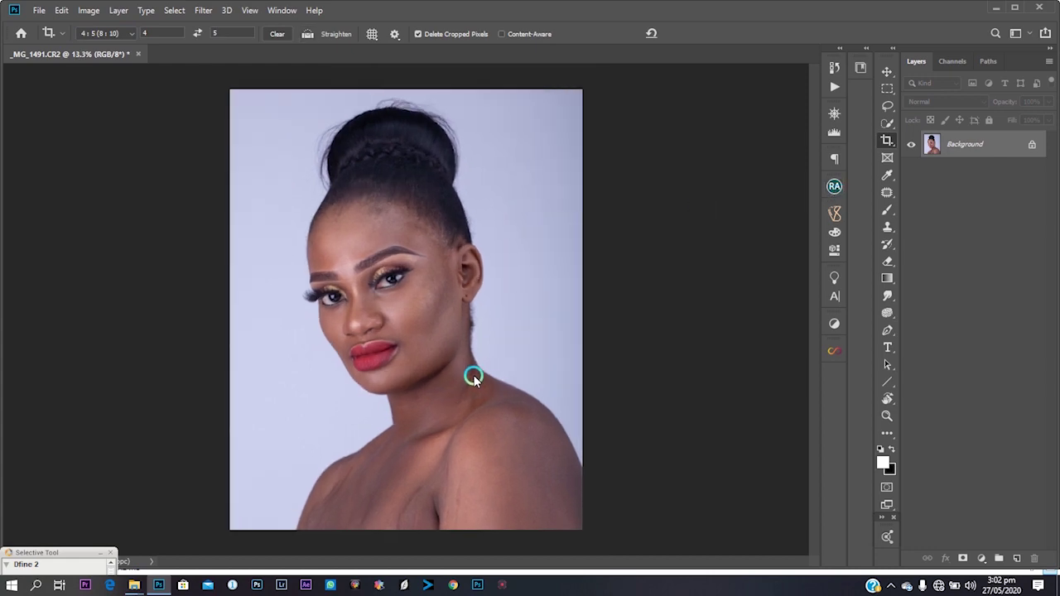
drag(474, 378, 811, 269)
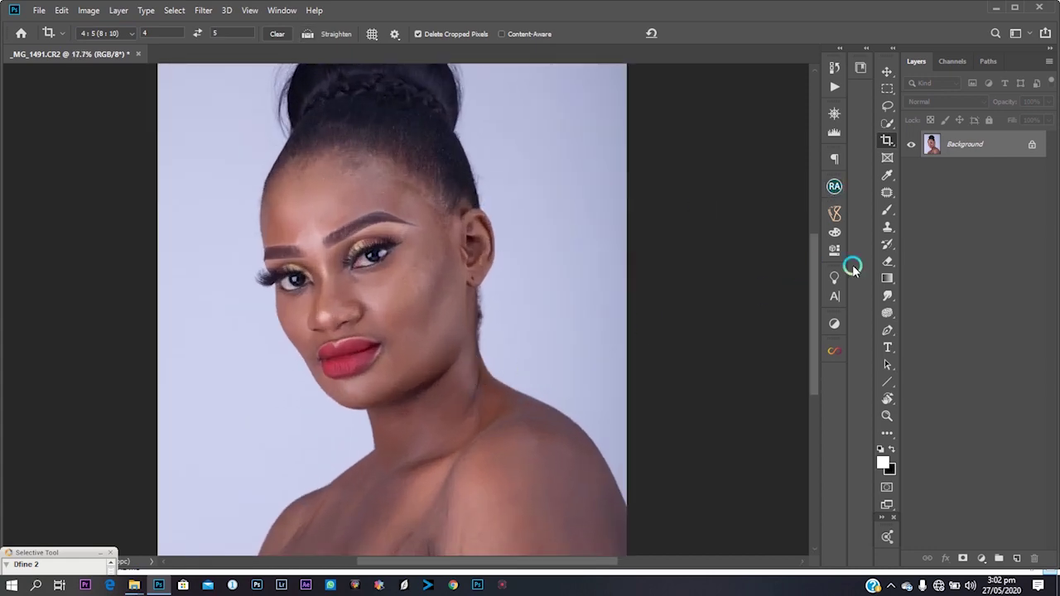
click(887, 211)
mouse_move(473, 338)
mouse_down()
mouse_move(453, 340)
mouse_move(637, 373)
mouse_move(539, 351)
mouse_move(502, 287)
mouse_move(513, 286)
mouse_up()
key(ctrl+0)
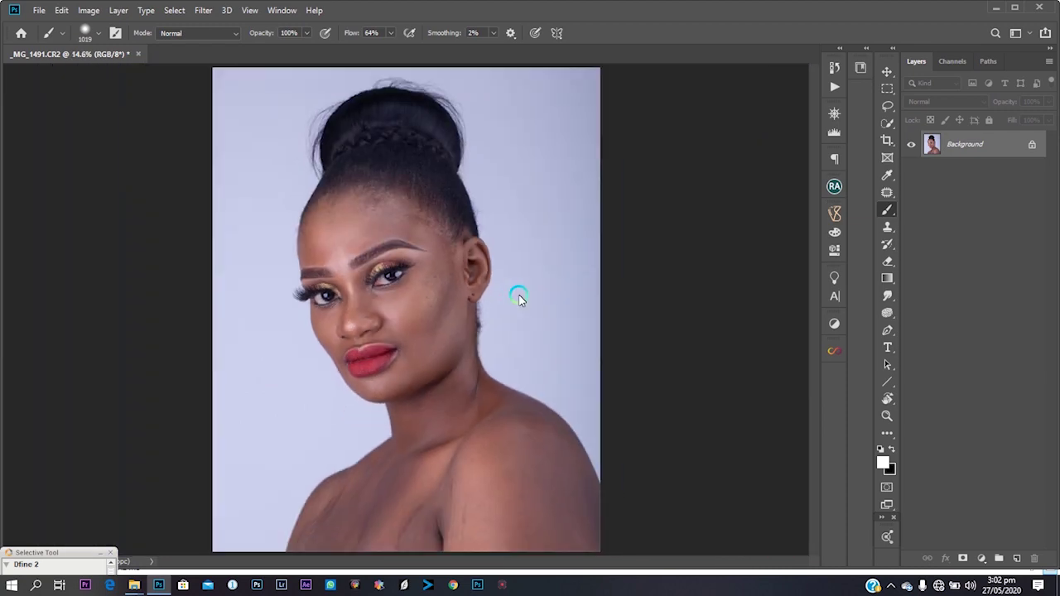
- Run the Beauty Retouch 16-bit frequency separation with a Gaussian Blur radius of 6.4 pixels
click(832, 187)
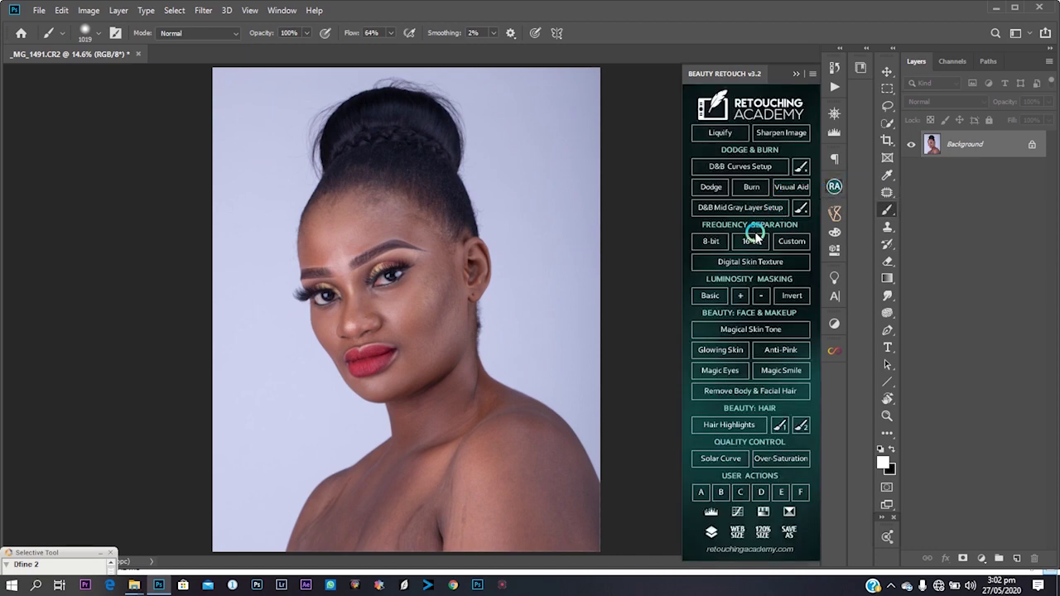
click(753, 240)
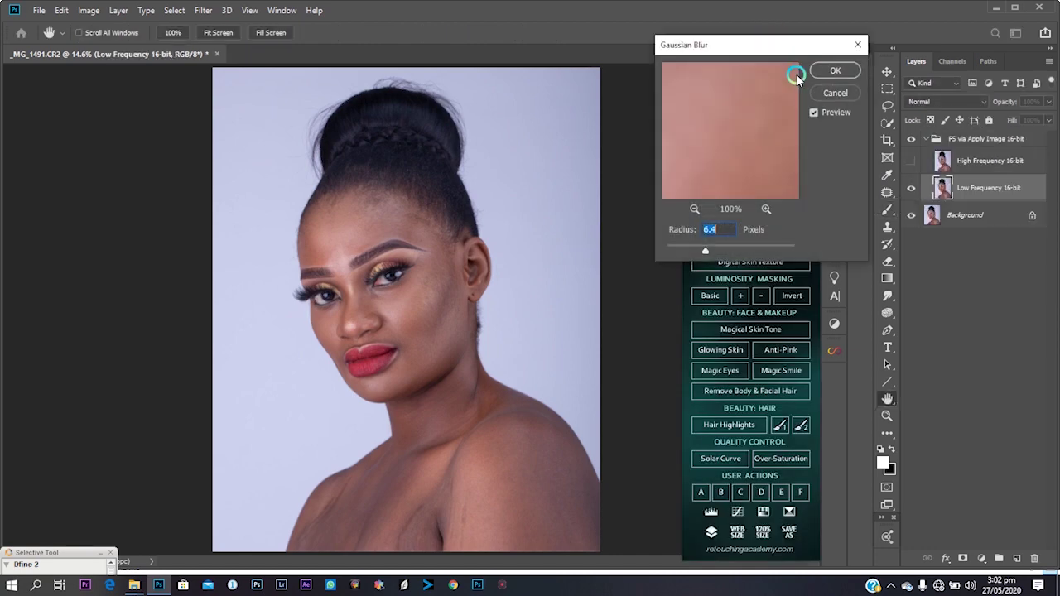
click(838, 71)
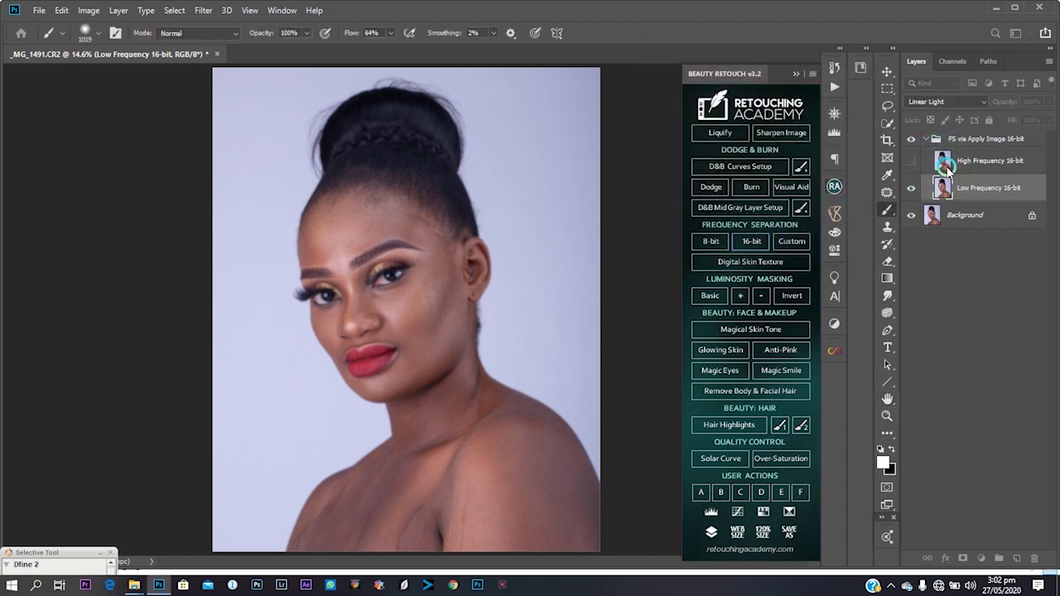
click(795, 74)
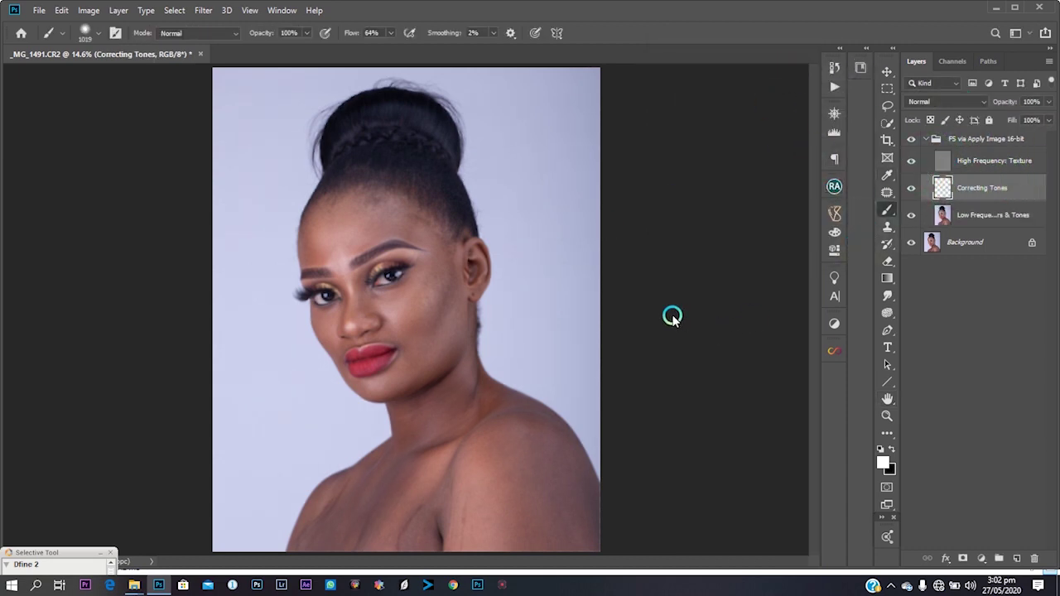
- Activate the Mixer Brush tool and rename the Correcting Tones layer as face
scroll(514, 358, up, 3)
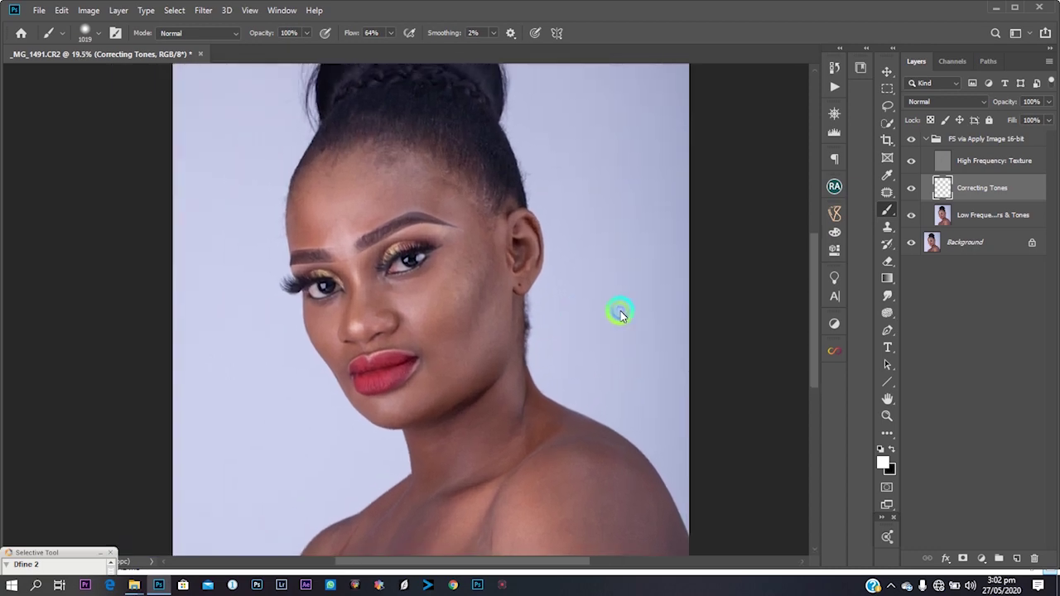
scroll(600, 315, up, 2)
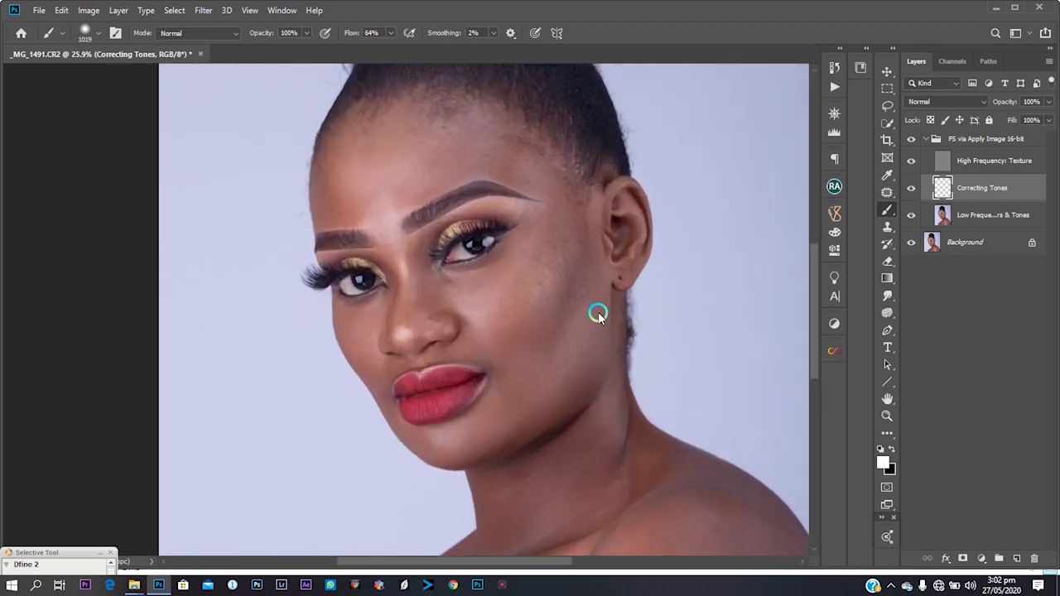
click(886, 205)
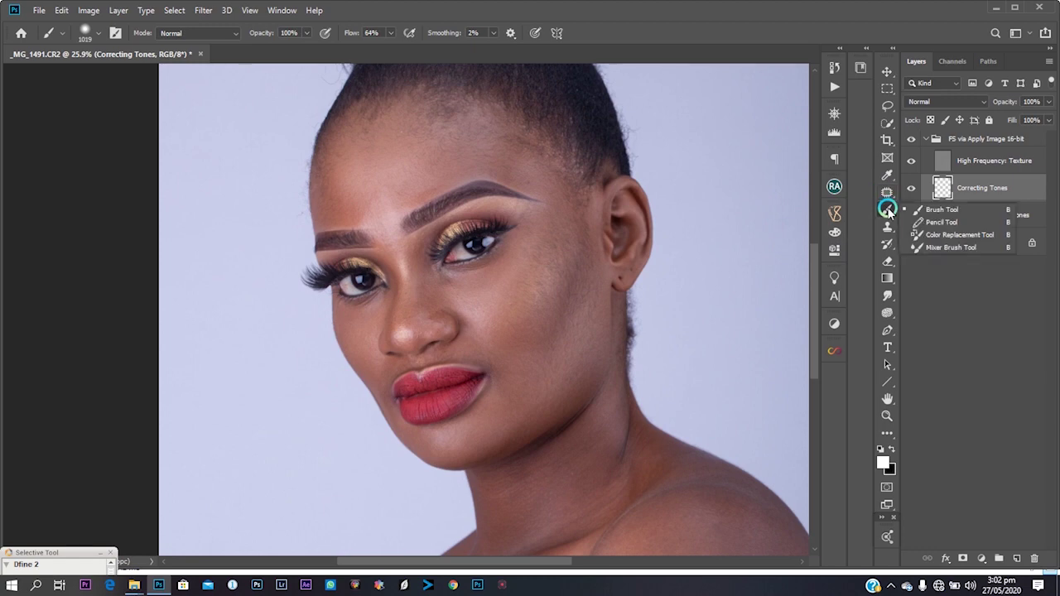
click(927, 244)
click(308, 34)
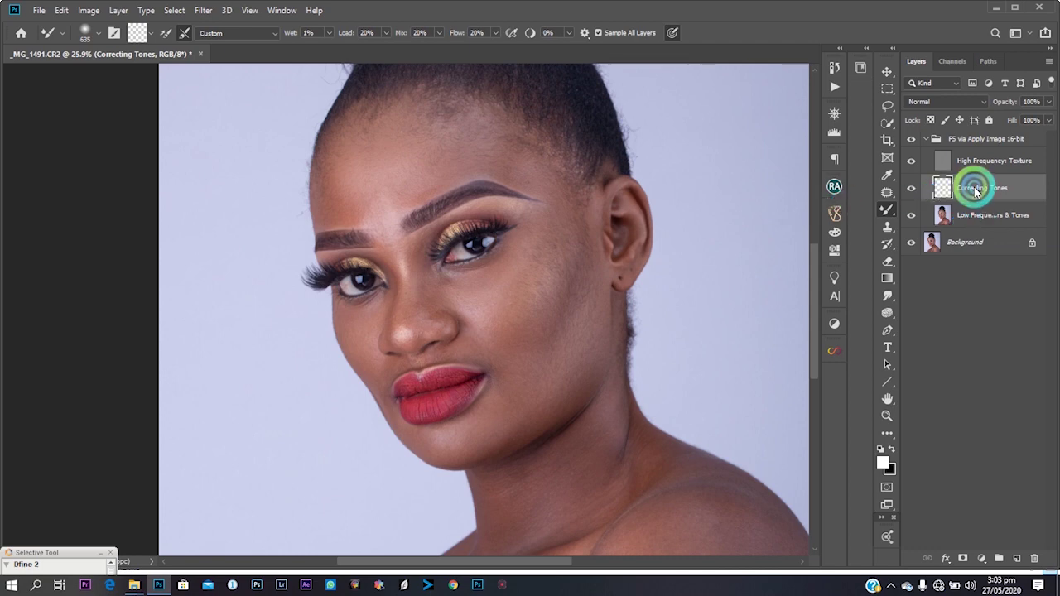
double_click(969, 188)
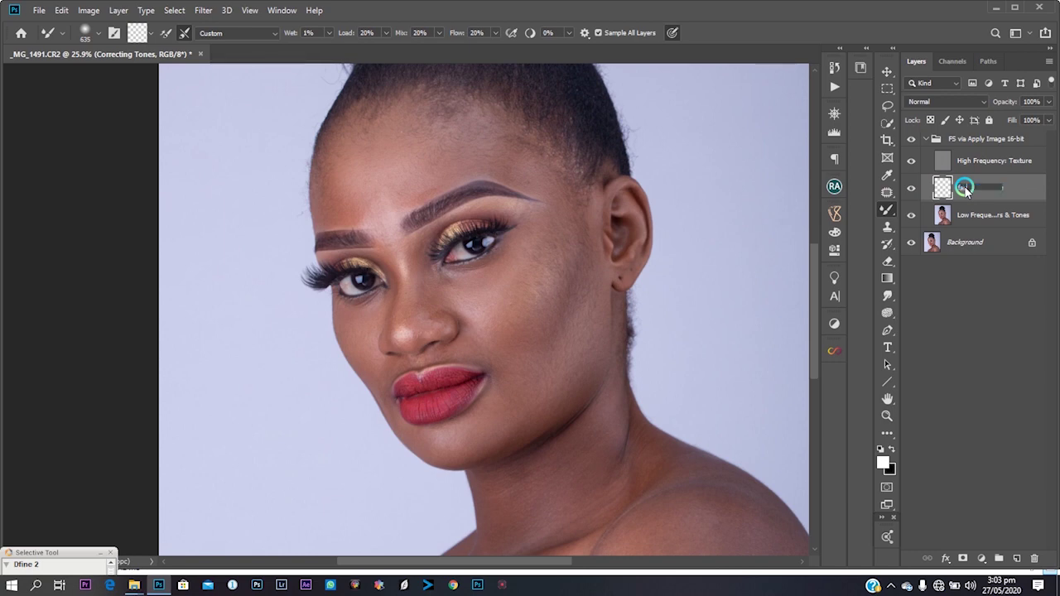
click(1018, 193)
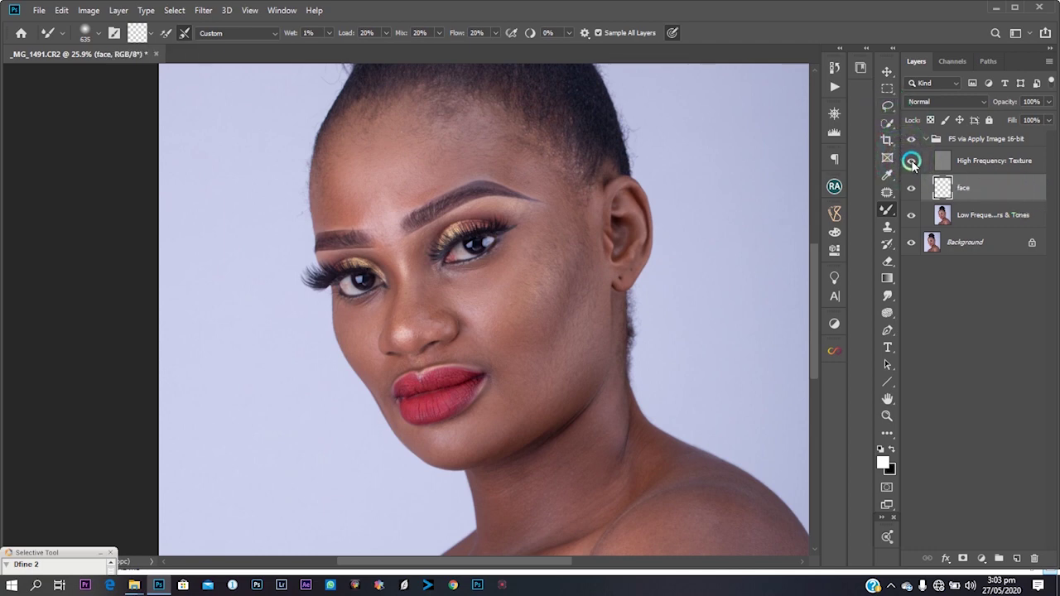
- Try a wetness of 100% for the Mixer Brush on the face layer
click(311, 33)
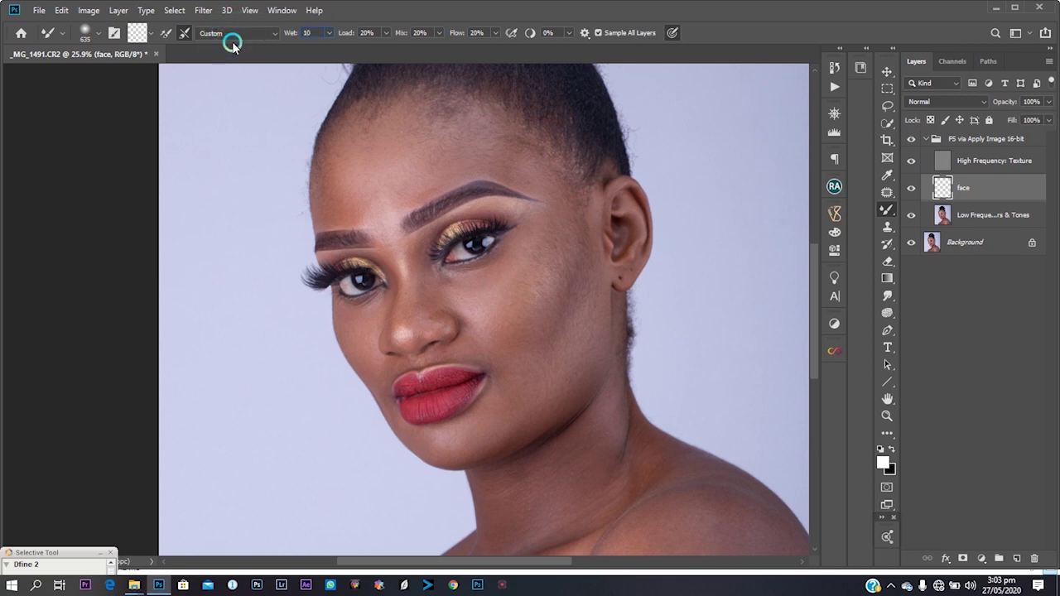
key(Return)
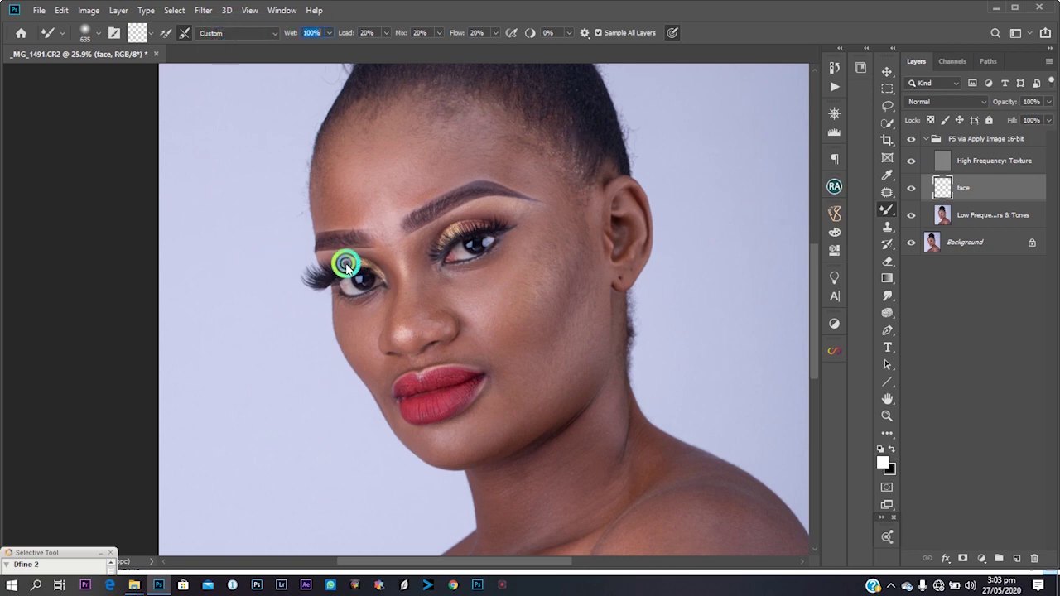
click(914, 163)
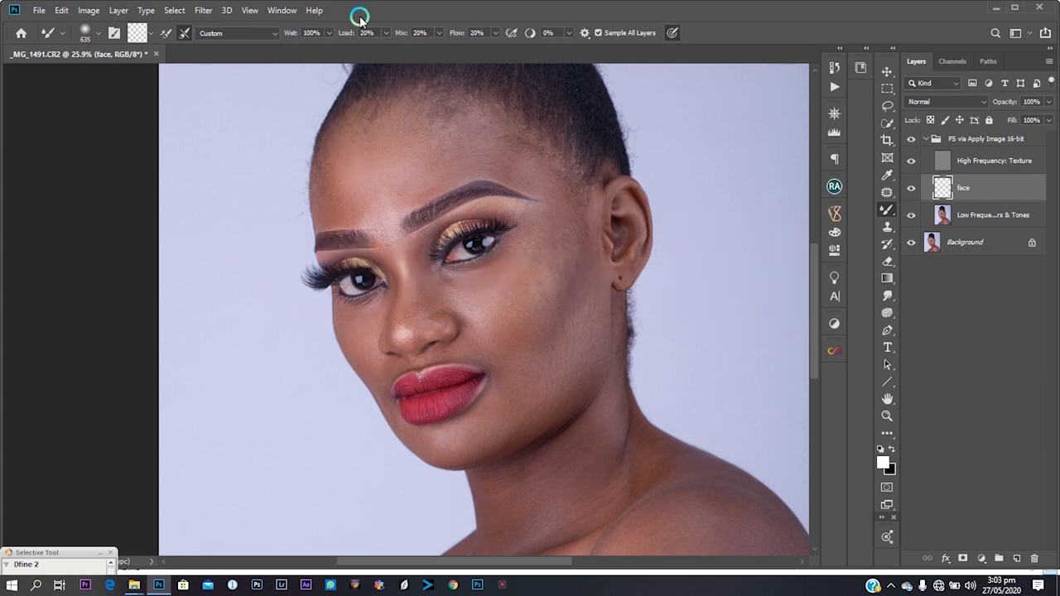
- Set the Mixer Brush's wetness to 1% and its size to 512 px, and hide the High Frequency: Texture layer
text(1)
key(Return)
drag(313, 220, 308, 220)
drag(445, 245, 433, 206)
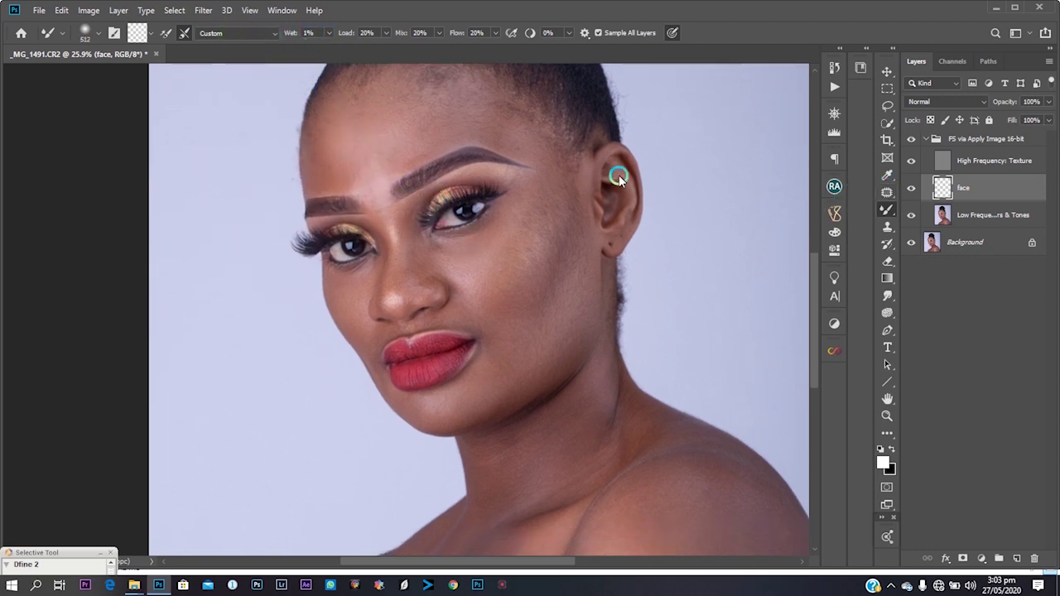
click(910, 160)
- Set the Mixer Brush size to 455 px and blend the forehead's skin tones on the face layer
drag(451, 209, 468, 272)
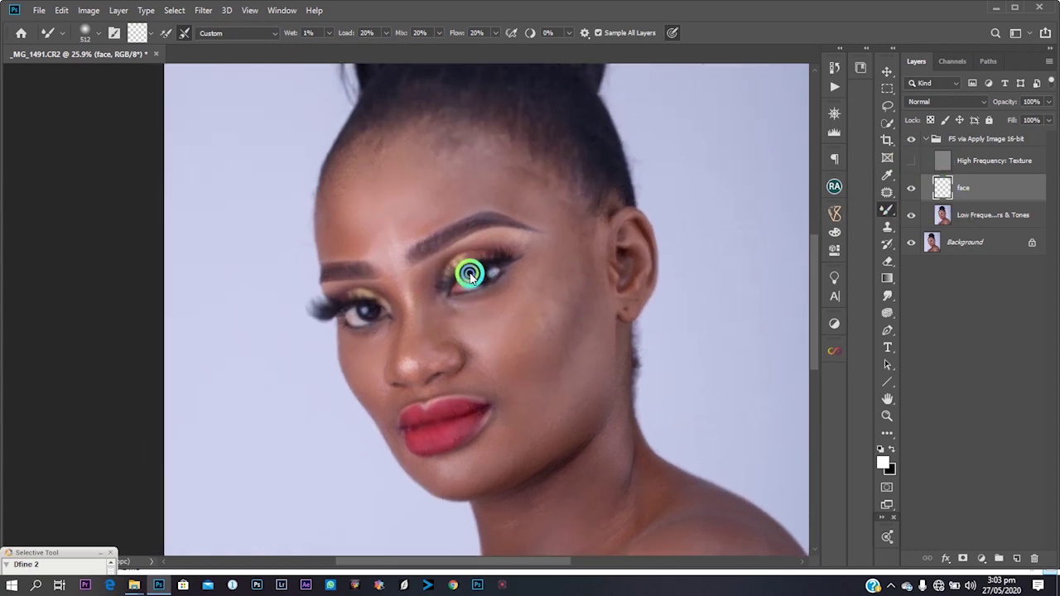
scroll(508, 276, down, 2)
drag(478, 334, 501, 291)
drag(415, 226, 421, 263)
alt+right_click(391, 147)
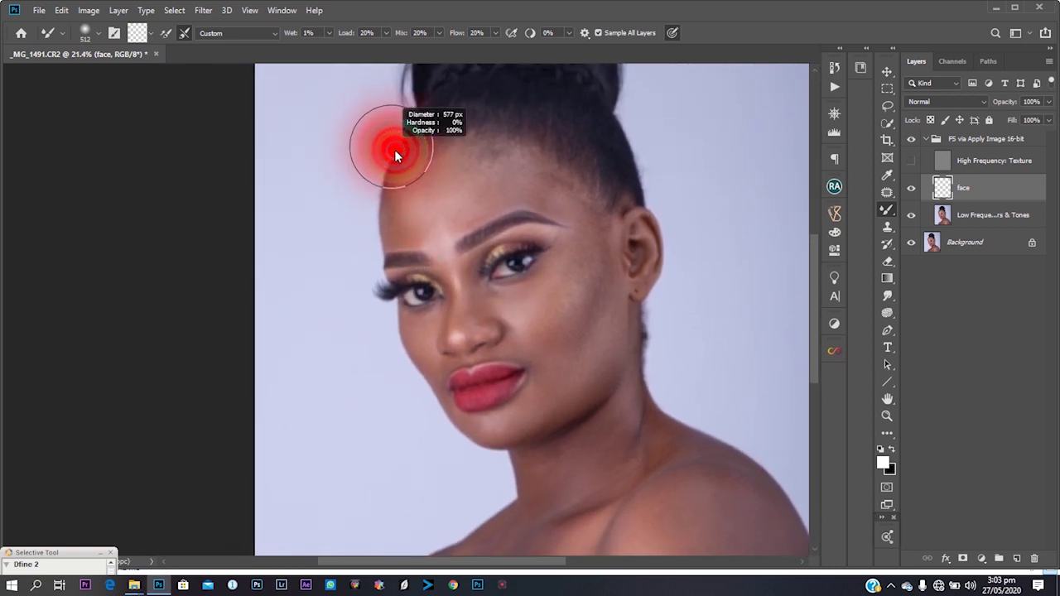
alt+right_click(431, 192)
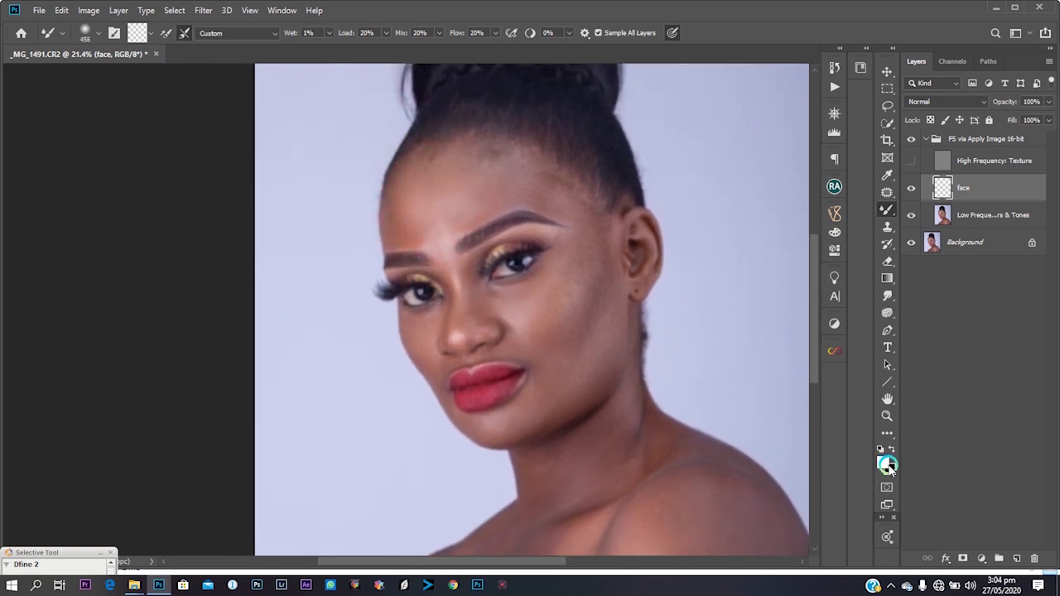
mouse_move(416, 191)
mouse_down()
mouse_move(413, 217)
mouse_move(420, 184)
mouse_move(411, 228)
mouse_move(443, 173)
mouse_move(427, 218)
mouse_move(436, 233)
mouse_move(469, 183)
mouse_move(482, 190)
mouse_move(469, 166)
mouse_up()
click(598, 33)
mouse_move(485, 169)
mouse_down()
mouse_move(545, 192)
mouse_move(543, 173)
mouse_move(461, 154)
mouse_move(429, 163)
mouse_move(445, 187)
mouse_move(434, 206)
mouse_move(411, 211)
mouse_move(415, 190)
mouse_move(415, 225)
mouse_move(419, 184)
mouse_move(465, 201)
mouse_move(475, 168)
mouse_move(497, 171)
mouse_move(444, 193)
mouse_move(460, 199)
mouse_move(444, 219)
mouse_move(488, 162)
mouse_move(452, 208)
mouse_move(472, 180)
mouse_move(503, 188)
mouse_move(502, 170)
mouse_move(549, 193)
mouse_move(519, 158)
mouse_move(486, 172)
mouse_move(470, 213)
mouse_move(471, 164)
mouse_move(497, 160)
mouse_move(535, 182)
mouse_move(472, 160)
mouse_move(463, 217)
mouse_move(506, 172)
mouse_move(477, 165)
mouse_move(467, 178)
mouse_move(456, 141)
mouse_move(457, 176)
mouse_move(477, 178)
mouse_move(440, 173)
mouse_move(480, 194)
mouse_move(492, 215)
mouse_move(485, 205)
mouse_move(537, 180)
mouse_move(485, 199)
mouse_move(513, 149)
mouse_move(531, 147)
mouse_move(453, 173)
mouse_move(513, 205)
mouse_move(481, 315)
mouse_move(503, 254)
mouse_move(458, 280)
mouse_move(453, 272)
mouse_move(428, 301)
mouse_move(486, 271)
mouse_up()
- Blend the skin tones over the cheek beside the ear, the jawline and the chin with the Mixer Brush
drag(498, 279, 492, 282)
drag(491, 283, 510, 307)
mouse_move(548, 227)
mouse_down()
mouse_move(541, 280)
mouse_move(547, 221)
mouse_move(529, 303)
mouse_move(538, 217)
mouse_up()
mouse_move(531, 176)
mouse_down()
mouse_move(510, 267)
mouse_move(525, 221)
mouse_move(507, 209)
mouse_move(505, 298)
mouse_move(536, 215)
mouse_move(511, 208)
mouse_move(460, 257)
mouse_up()
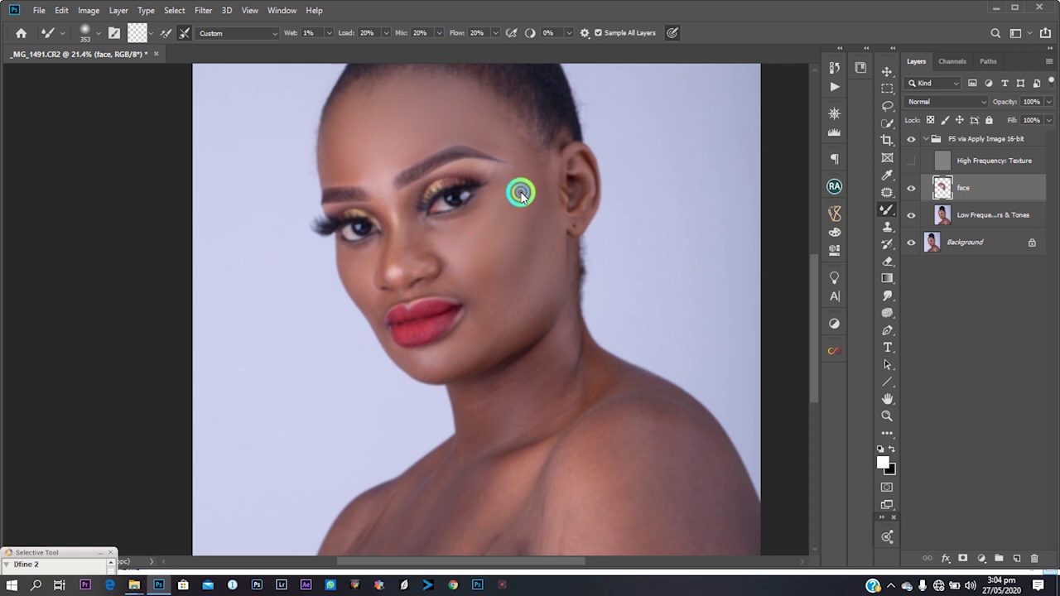
drag(487, 277, 523, 257)
drag(564, 286, 527, 312)
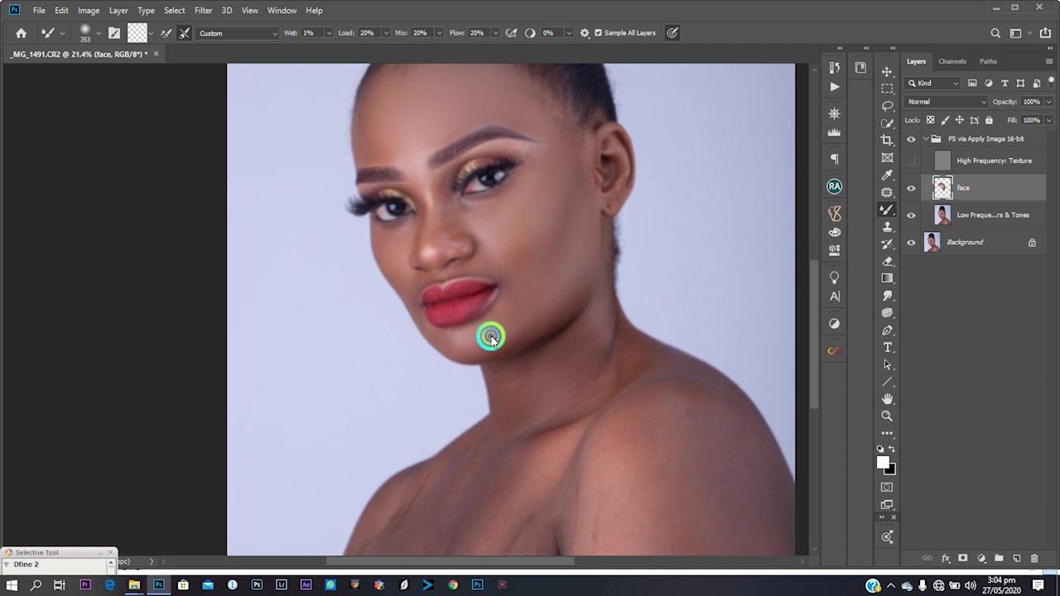
mouse_move(490, 327)
mouse_down()
mouse_move(469, 346)
mouse_move(556, 308)
mouse_up()
- Show the High Frequency: Texture layer and compare the portrait with the face layer's retouching off and on
click(911, 161)
click(912, 162)
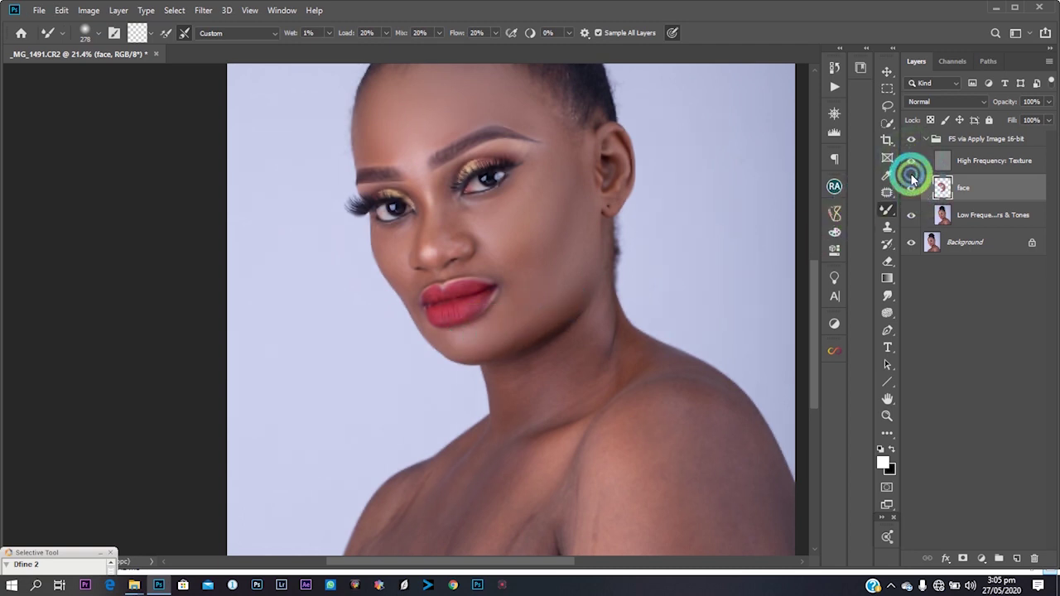
click(912, 188)
click(911, 189)
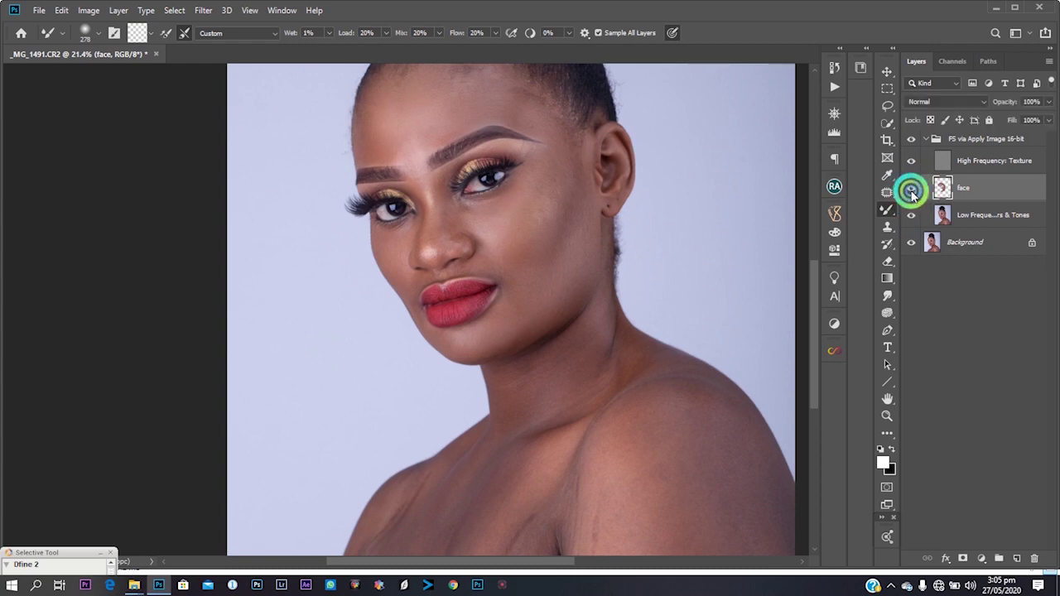
scroll(640, 294, up, 2)
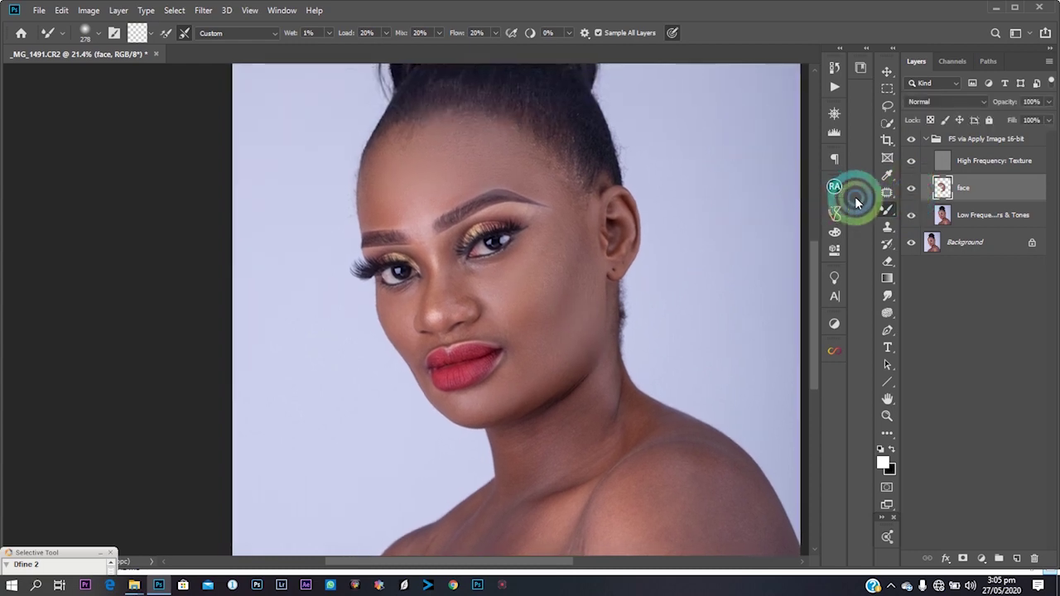
click(912, 188)
click(912, 189)
- Hide the High Frequency: Texture layer and blend the far cheek and the skin above the lips with a small Mixer Brush
click(912, 161)
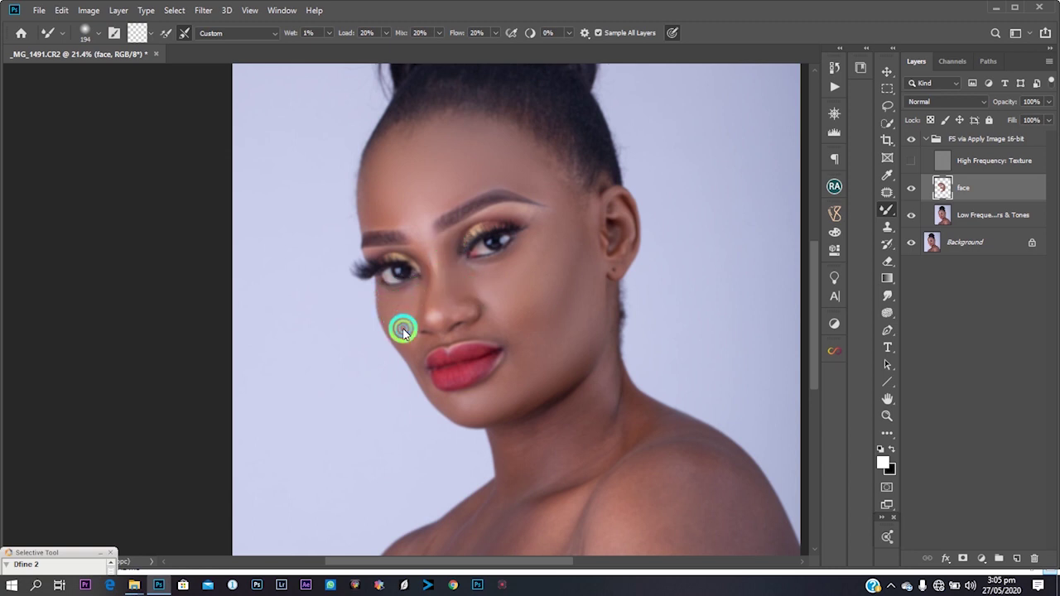
drag(411, 298, 435, 228)
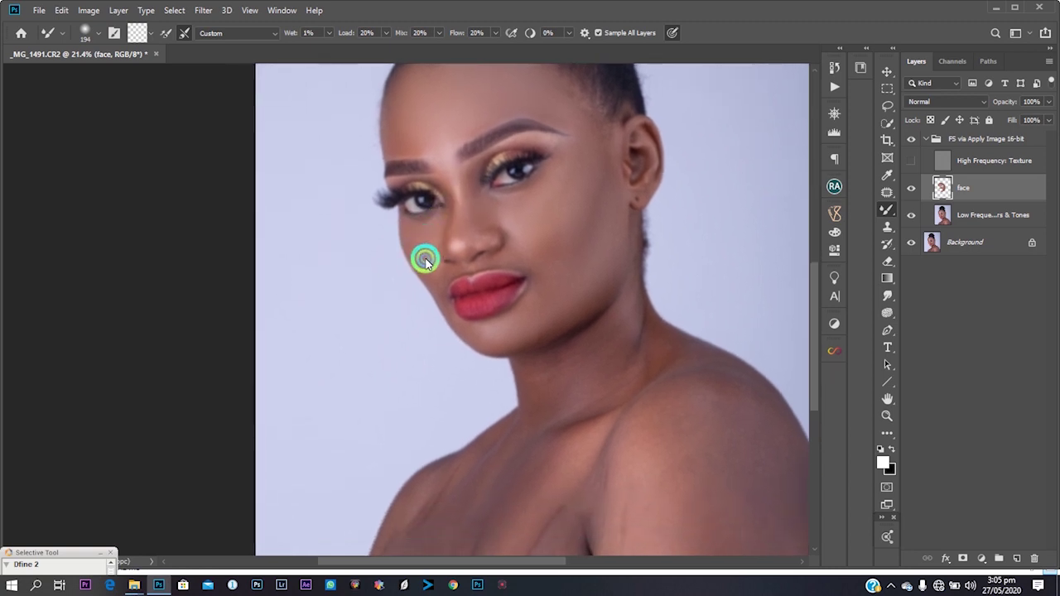
mouse_move(404, 265)
mouse_down()
mouse_move(466, 260)
mouse_move(491, 241)
mouse_move(482, 235)
mouse_move(587, 230)
mouse_move(569, 230)
mouse_up()
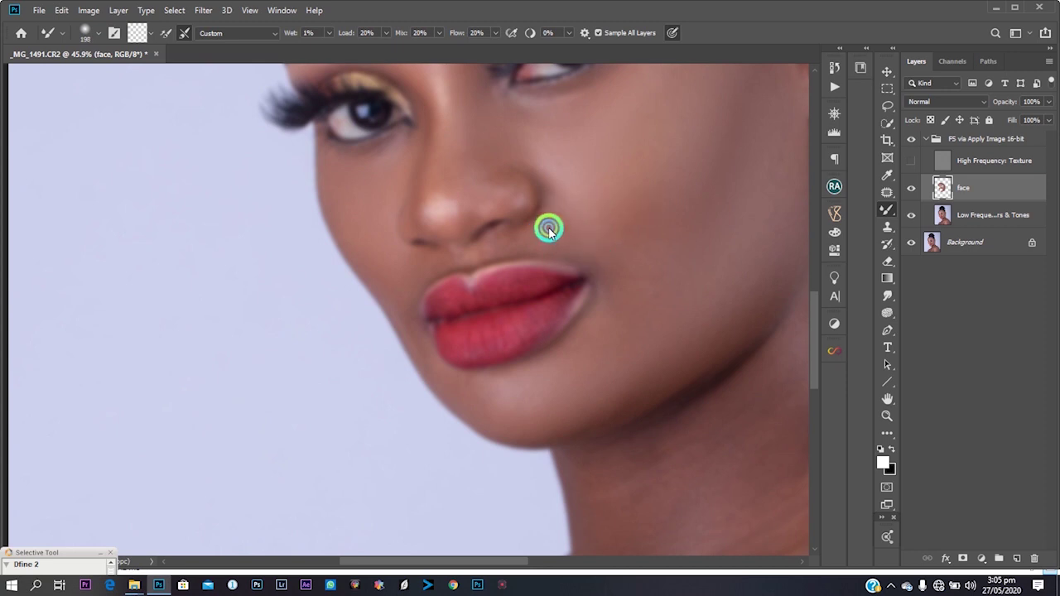
drag(447, 247, 426, 251)
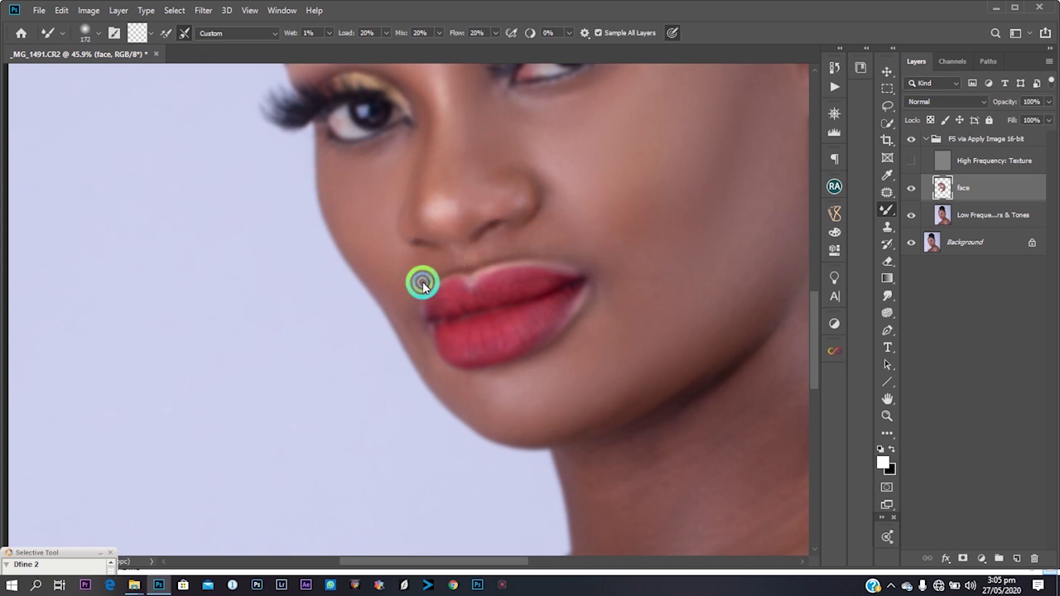
scroll(422, 282, down, 5)
- Enlarge the Mixer Brush to 388 px and smooth the near cheek on the face layer
drag(515, 252, 541, 247)
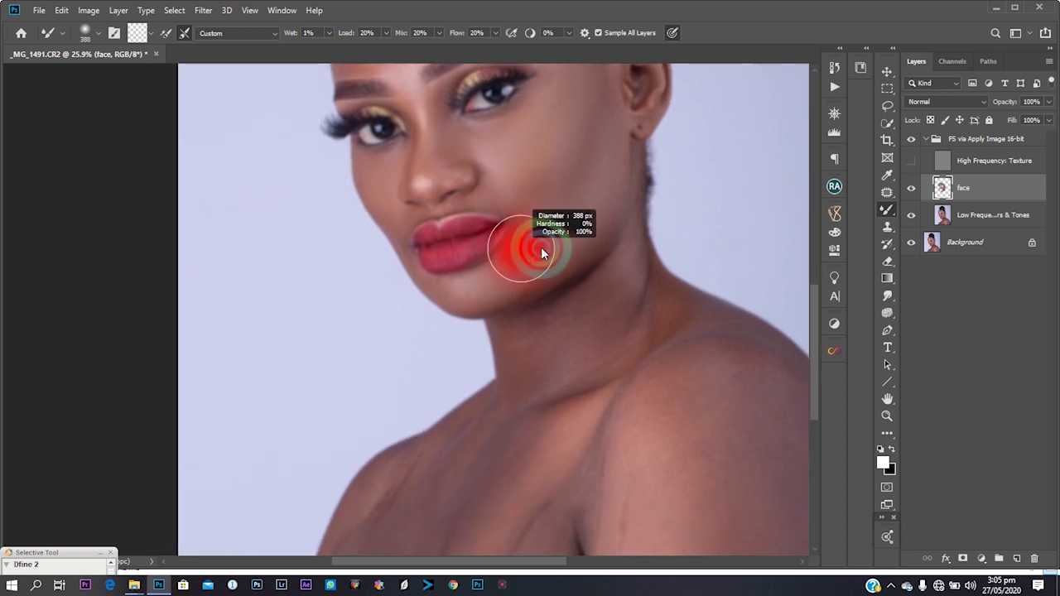
drag(537, 179, 530, 239)
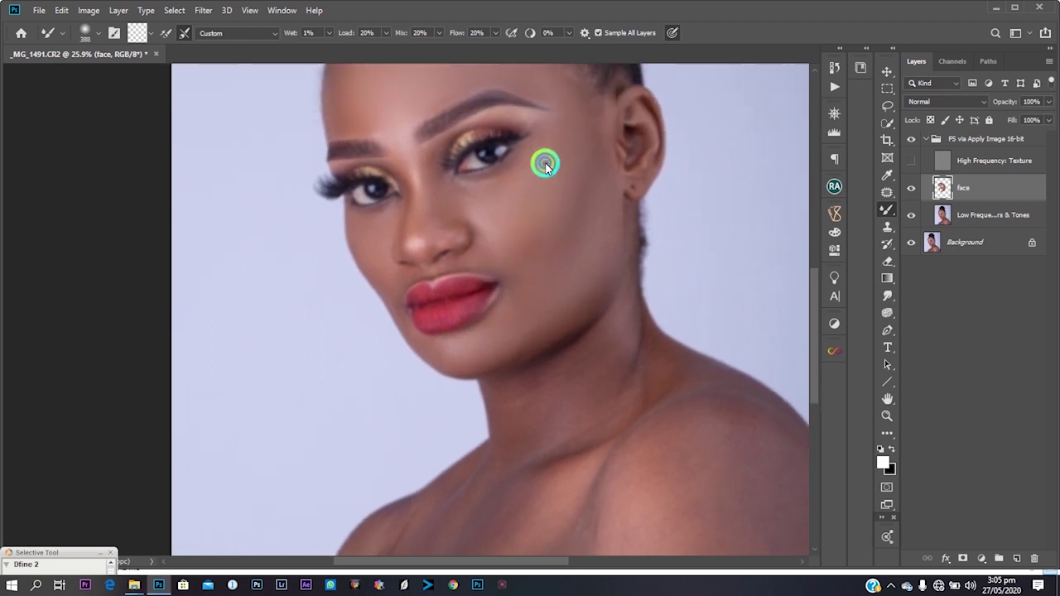
drag(498, 244, 433, 218)
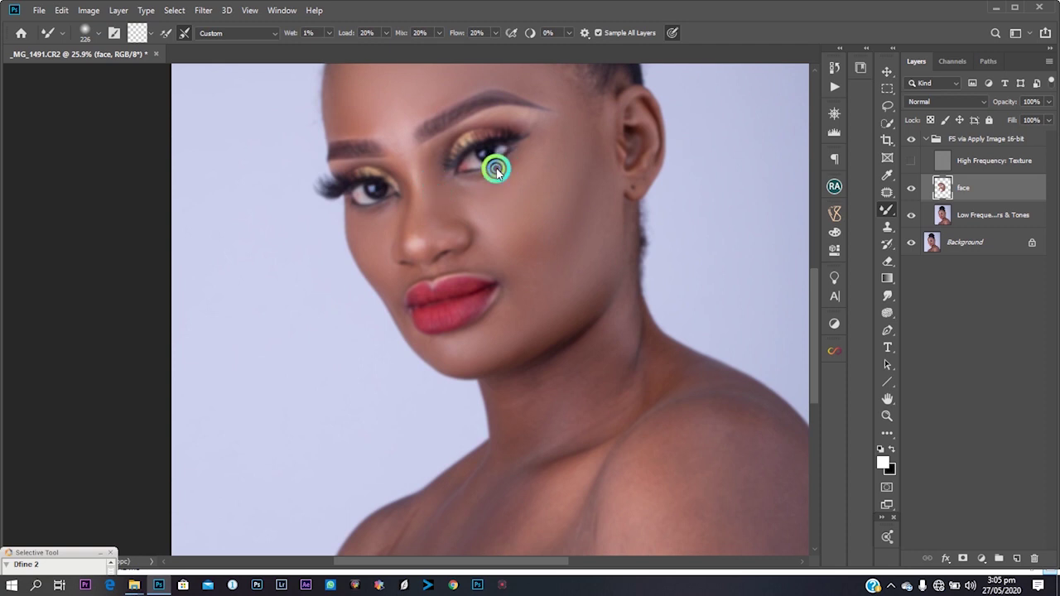
- Reduce the Mixer Brush to 134 px and blend the skin around the brow and along the nose
scroll(489, 182, up, 3)
mouse_move(418, 247)
mouse_down()
mouse_move(356, 250)
mouse_move(398, 247)
mouse_up()
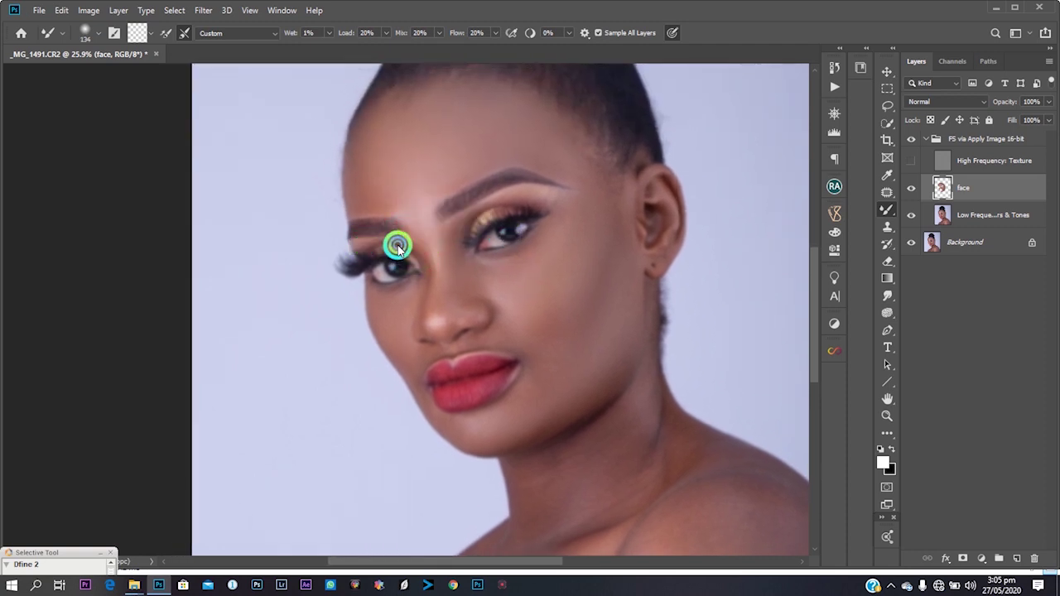
scroll(414, 314, down, 2)
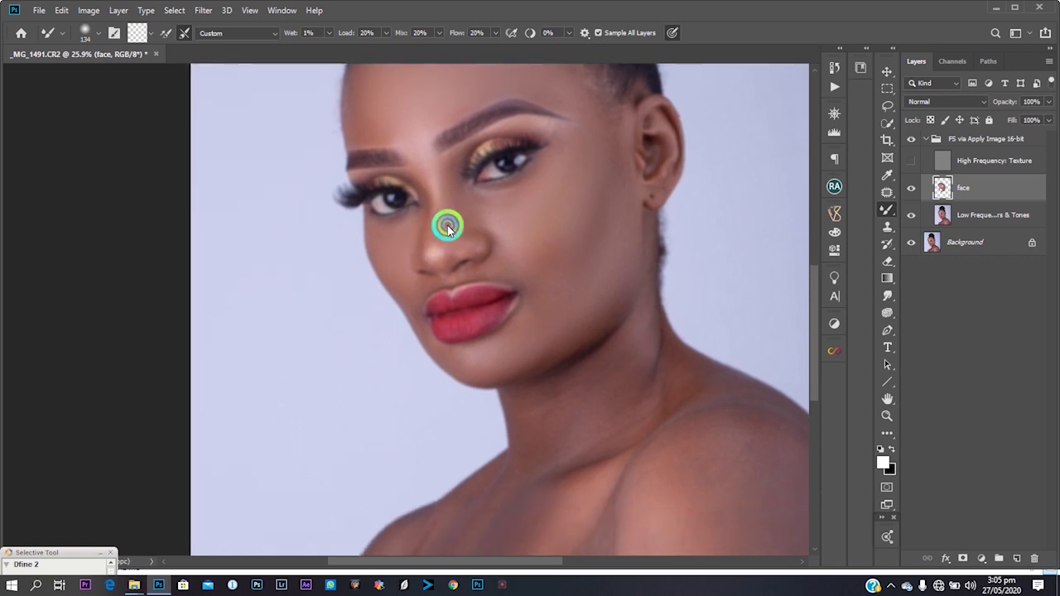
mouse_move(448, 239)
mouse_down()
mouse_move(436, 184)
mouse_move(448, 243)
mouse_move(501, 222)
mouse_move(497, 240)
mouse_move(492, 212)
mouse_move(482, 213)
mouse_move(526, 213)
mouse_up()
- Smooth the chin, the skin below the lips and the near cheek, resizing the Mixer Brush between 180 and 458 px
mouse_move(541, 290)
mouse_down()
mouse_move(577, 138)
mouse_move(556, 185)
mouse_move(599, 173)
mouse_move(587, 216)
mouse_move(544, 258)
mouse_up()
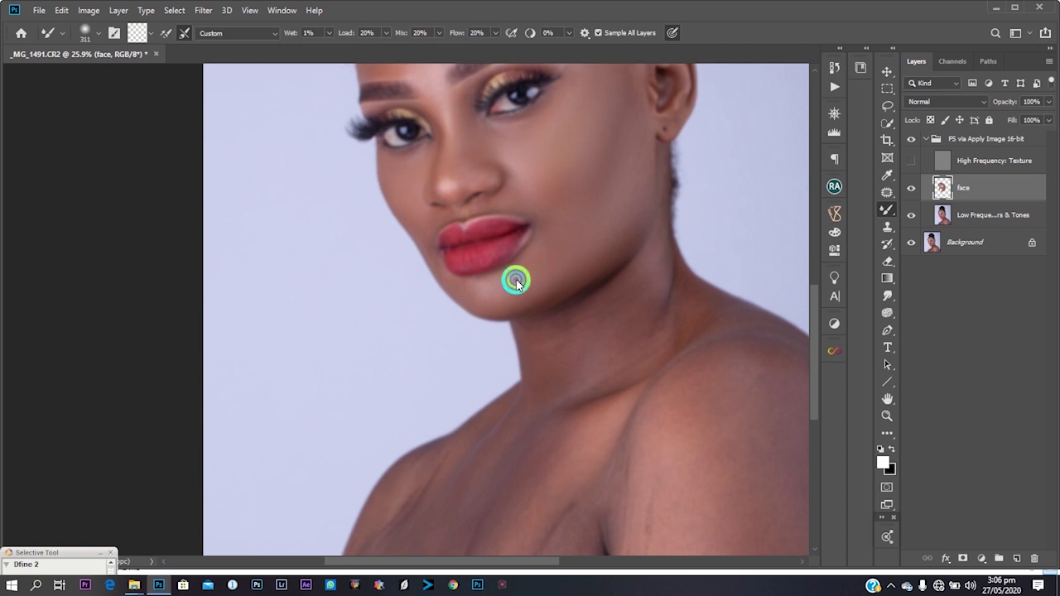
drag(495, 289, 441, 283)
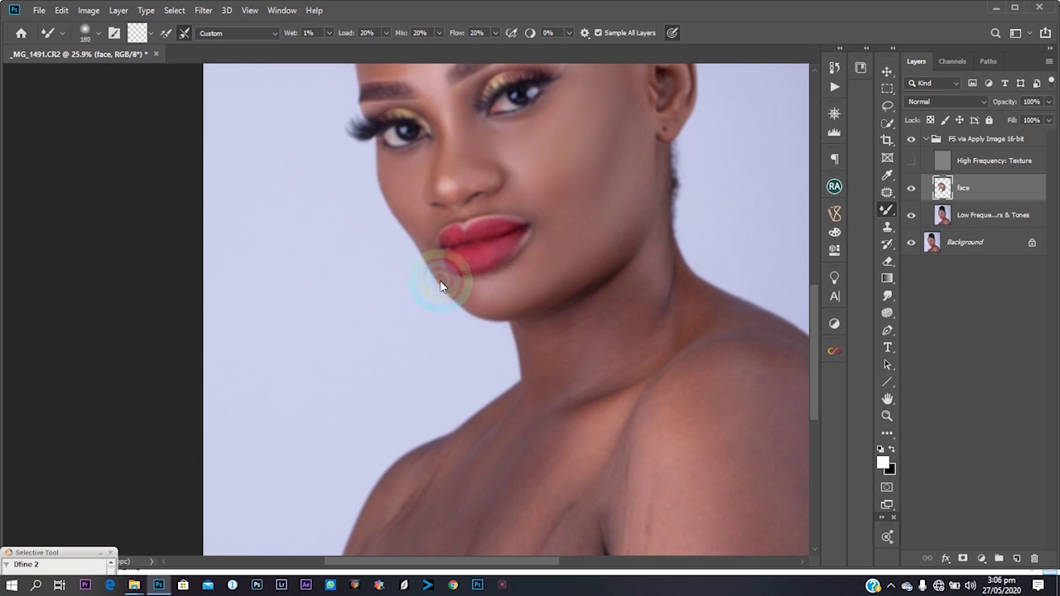
drag(535, 273, 470, 334)
drag(484, 313, 509, 312)
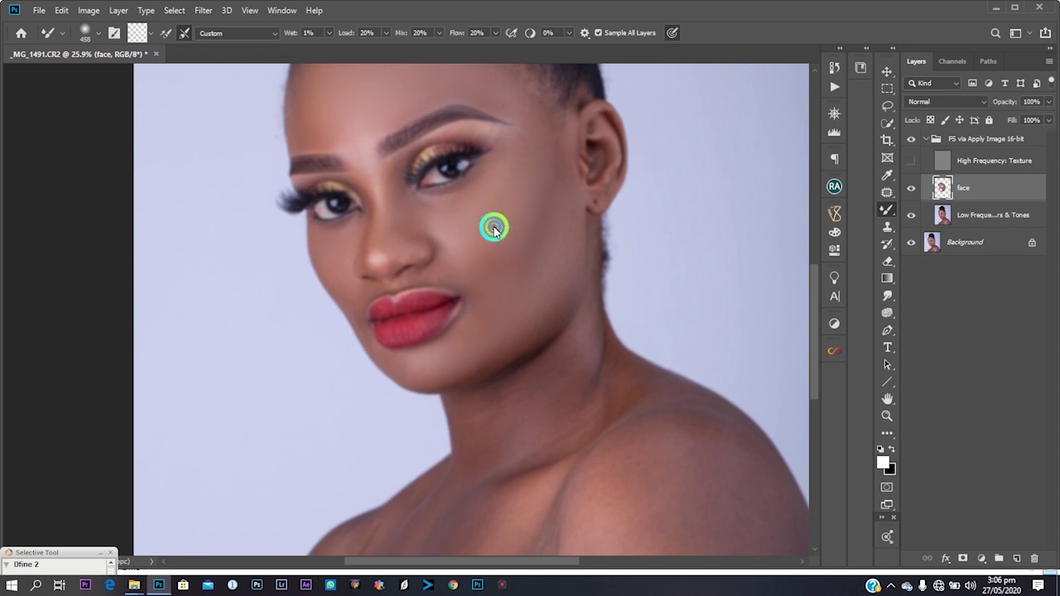
drag(521, 308, 546, 211)
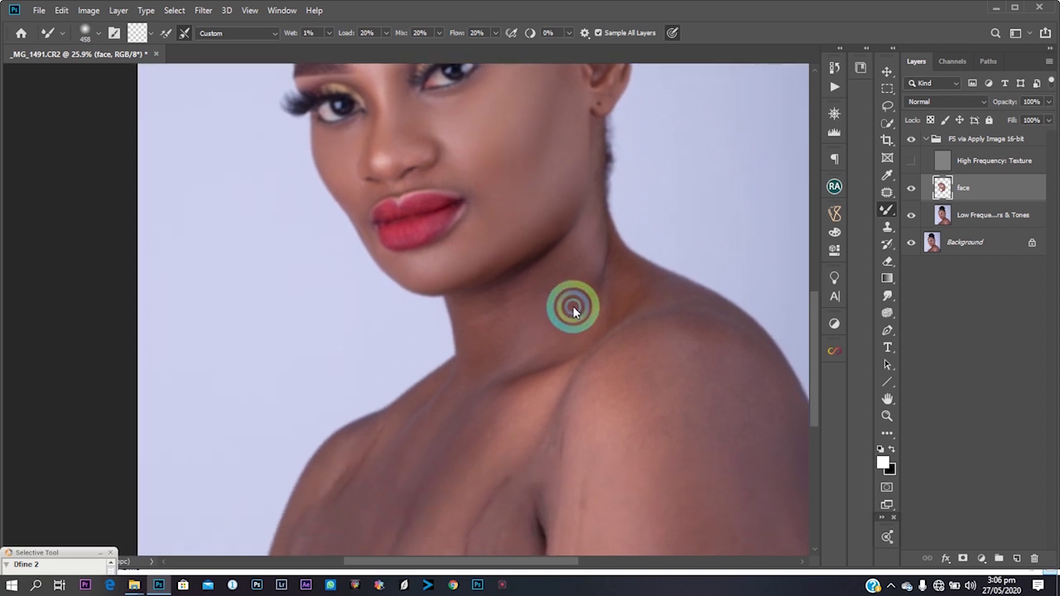
- Create a new layer above face, rename it body and make it the active layer
click(1013, 563)
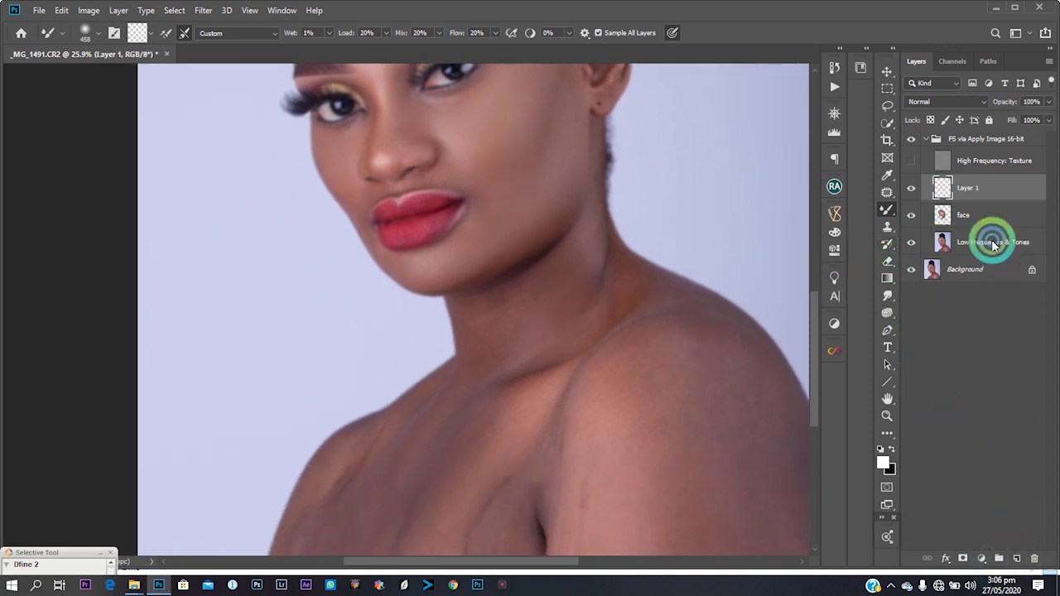
double_click(972, 190)
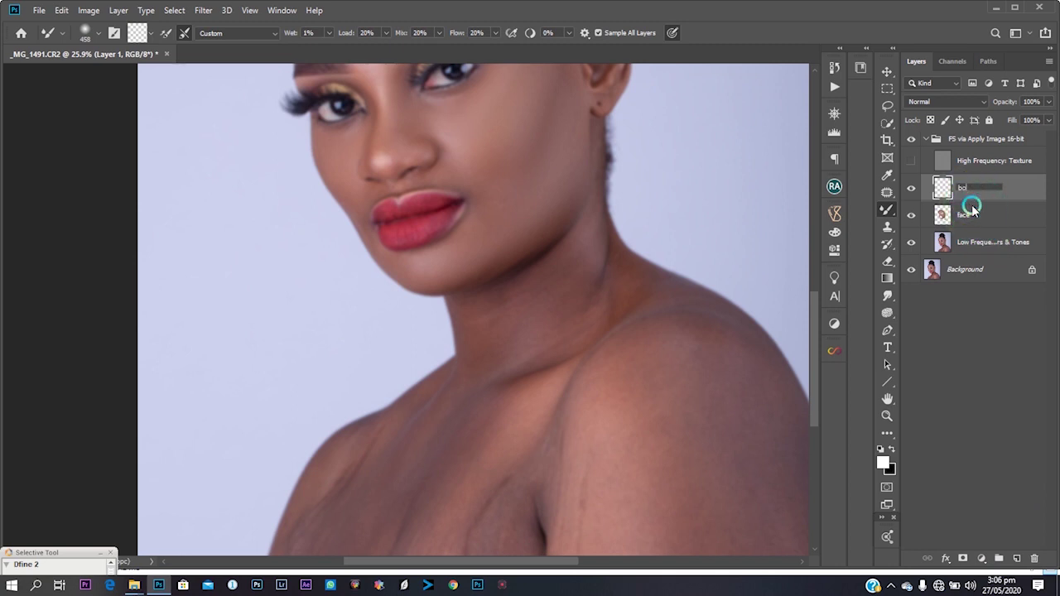
click(986, 223)
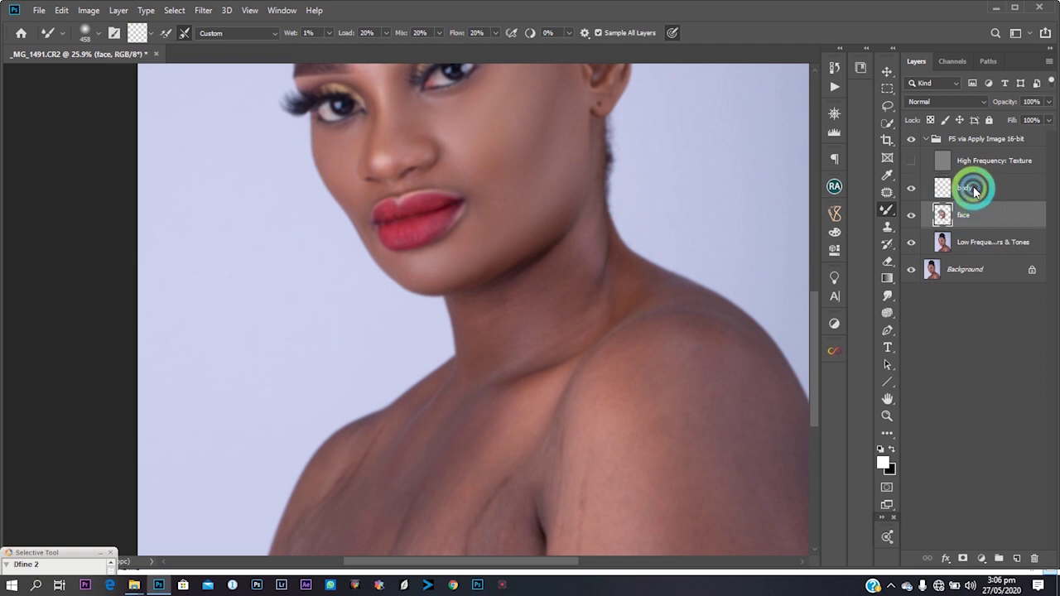
click(962, 193)
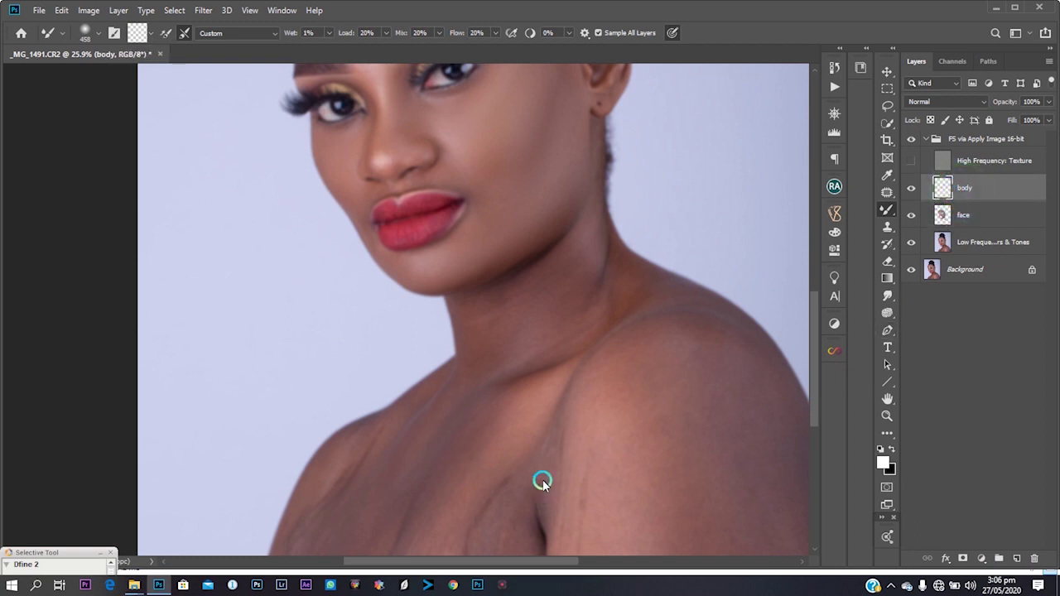
- Blend the skin tones of the near shoulder and upper arm on the body layer, enlarging the Mixer Brush to 628 px
drag(538, 492, 533, 290)
drag(627, 198, 618, 274)
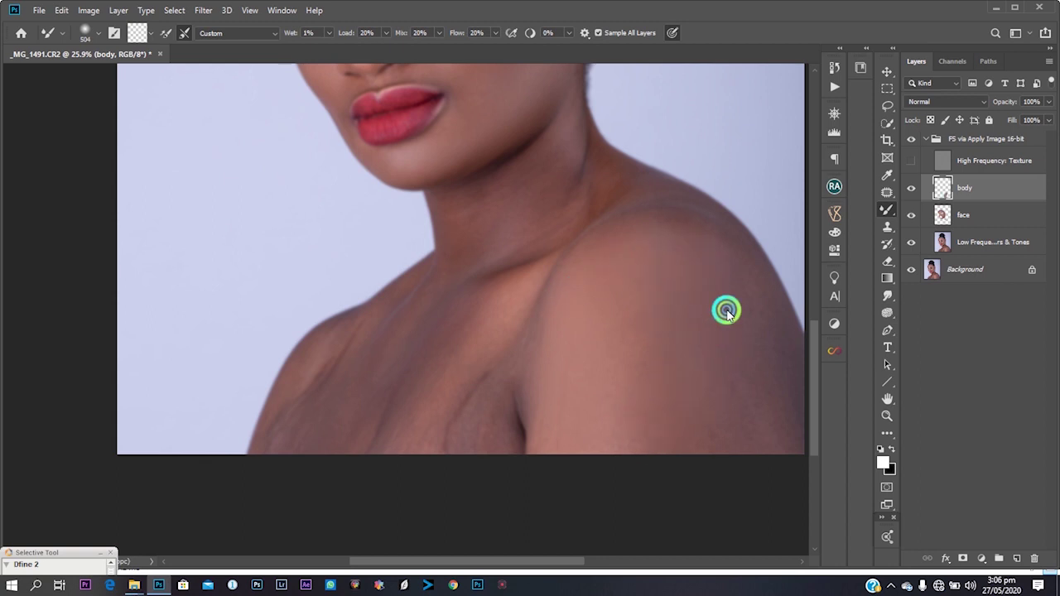
scroll(646, 372, right, 3)
key(])
mouse_move(584, 339)
mouse_down()
mouse_move(548, 435)
mouse_move(593, 328)
mouse_move(605, 258)
mouse_up()
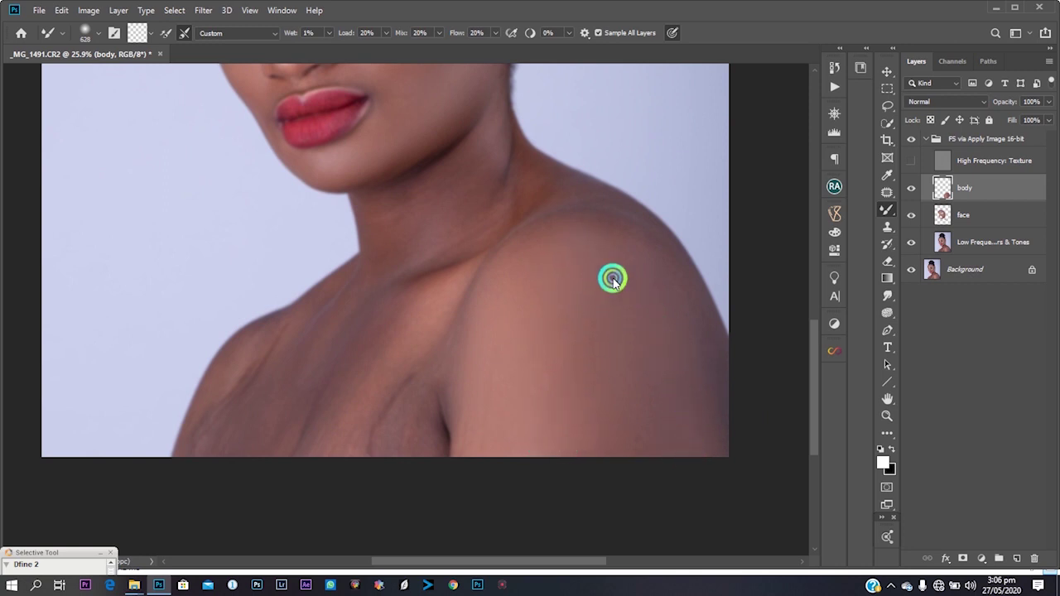
mouse_move(508, 340)
mouse_down()
mouse_move(710, 416)
mouse_move(708, 406)
mouse_up()
mouse_move(615, 350)
mouse_down()
mouse_move(600, 357)
mouse_move(687, 422)
mouse_up()
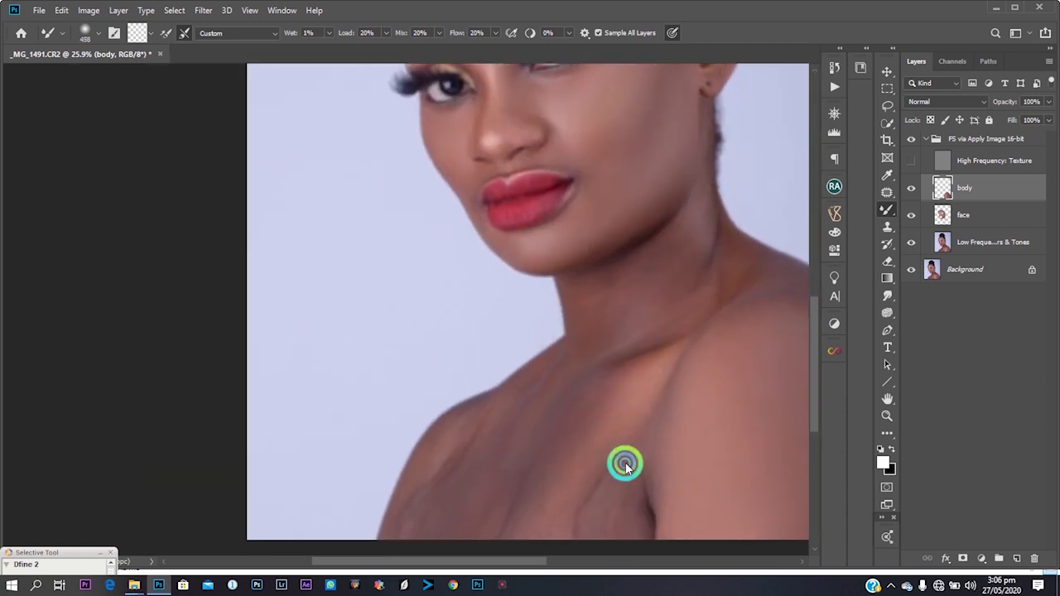
- Smooth the chest and collarbone tones on the body layer with the Mixer Brush at about 334 px
mouse_move(597, 478)
mouse_down()
mouse_move(578, 523)
mouse_move(624, 506)
mouse_move(626, 516)
mouse_move(635, 443)
mouse_move(588, 457)
mouse_up()
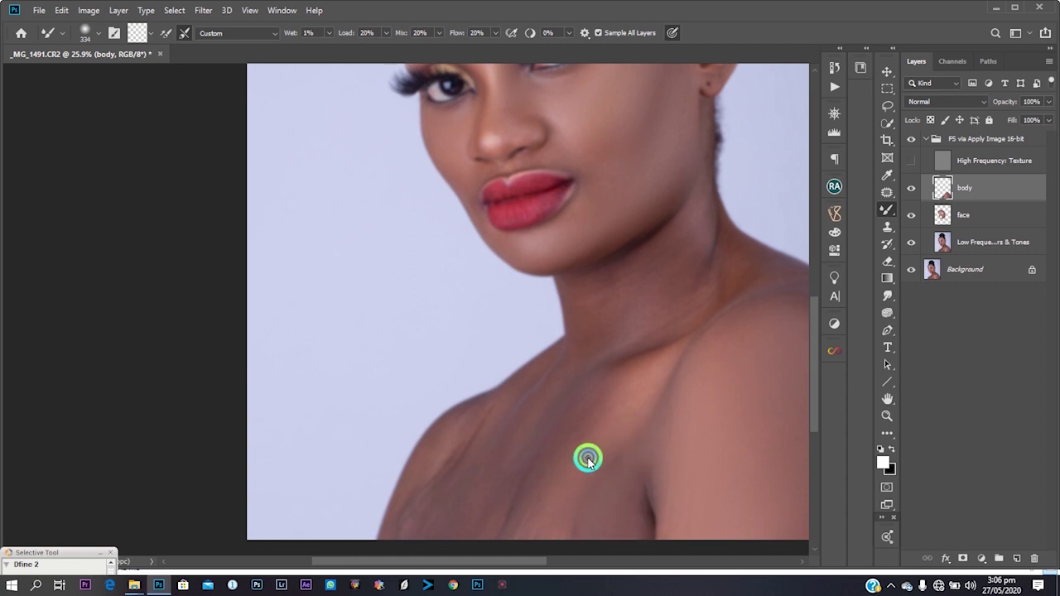
mouse_move(641, 389)
mouse_down()
mouse_move(572, 506)
mouse_move(519, 538)
mouse_move(544, 506)
mouse_move(568, 527)
mouse_move(615, 506)
mouse_move(622, 518)
mouse_move(660, 404)
mouse_up()
mouse_move(614, 479)
mouse_down()
mouse_move(568, 521)
mouse_move(545, 433)
mouse_move(592, 425)
mouse_move(608, 382)
mouse_move(542, 456)
mouse_up()
alt+right_click(533, 473)
mouse_move(547, 499)
mouse_down()
mouse_move(410, 536)
mouse_move(472, 472)
mouse_move(469, 448)
mouse_move(431, 501)
mouse_move(450, 446)
mouse_move(486, 446)
mouse_move(550, 399)
mouse_move(476, 428)
mouse_move(415, 531)
mouse_move(524, 417)
mouse_move(556, 415)
mouse_move(559, 437)
mouse_move(492, 514)
mouse_move(585, 441)
mouse_move(578, 497)
mouse_move(595, 438)
mouse_move(554, 521)
mouse_move(533, 532)
mouse_move(521, 457)
mouse_move(446, 533)
mouse_move(472, 446)
mouse_move(494, 423)
mouse_move(425, 488)
mouse_move(402, 530)
mouse_move(470, 450)
mouse_move(480, 477)
mouse_move(463, 529)
mouse_move(514, 447)
mouse_move(444, 517)
mouse_move(530, 442)
mouse_move(516, 528)
mouse_move(607, 518)
mouse_move(521, 434)
mouse_up()
drag(593, 357, 556, 450)
- Blend the neck and the top of the near shoulder on the body layer with a Mixer Brush of about 303 px
scroll(559, 412, right, 2)
alt+right_click(570, 400)
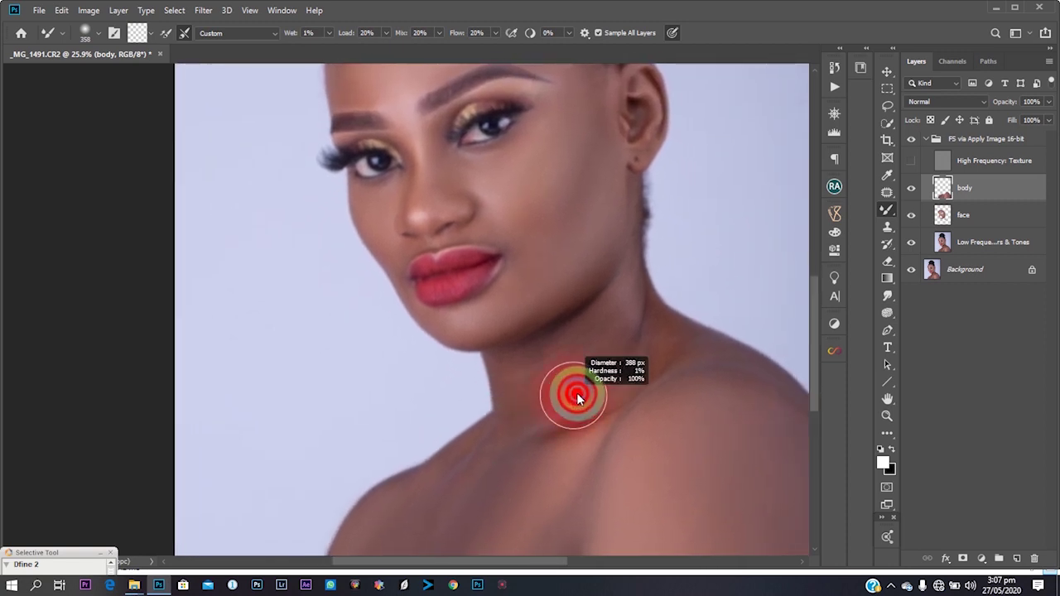
mouse_move(595, 348)
mouse_down()
mouse_move(625, 292)
mouse_move(562, 366)
mouse_move(522, 383)
mouse_move(518, 416)
mouse_move(610, 383)
mouse_move(623, 314)
mouse_move(590, 358)
mouse_move(555, 361)
mouse_move(528, 390)
mouse_move(587, 380)
mouse_move(584, 393)
mouse_move(649, 359)
mouse_move(639, 359)
mouse_move(660, 330)
mouse_move(698, 357)
mouse_move(671, 359)
mouse_move(638, 384)
mouse_move(647, 314)
mouse_move(656, 334)
mouse_move(747, 373)
mouse_up()
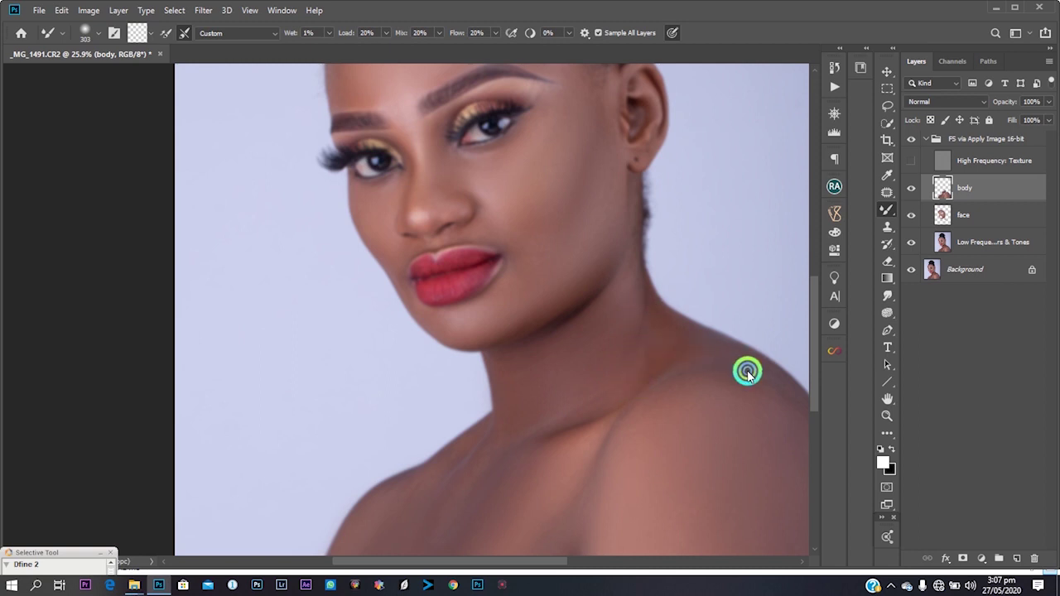
drag(662, 373, 499, 335)
mouse_move(567, 329)
mouse_down()
mouse_move(598, 359)
mouse_move(502, 315)
mouse_move(457, 307)
mouse_move(394, 376)
mouse_move(334, 386)
mouse_move(481, 352)
mouse_move(518, 320)
mouse_move(572, 343)
mouse_move(541, 386)
mouse_move(645, 295)
mouse_move(585, 334)
mouse_up()
- Even out the tones across the chest, shoulder and base of the neck with the Mixer Brush between 504 and 358 px
mouse_move(483, 369)
alt+mouse_down()
mouse_move(439, 367)
mouse_move(417, 413)
mouse_move(421, 444)
mouse_move(456, 416)
mouse_move(492, 411)
mouse_move(466, 426)
mouse_move(458, 463)
mouse_move(471, 476)
mouse_move(453, 469)
mouse_move(476, 397)
mouse_move(464, 366)
mouse_move(493, 351)
mouse_move(511, 363)
mouse_move(533, 327)
mouse_move(555, 323)
mouse_move(529, 360)
mouse_move(550, 318)
mouse_move(581, 329)
alt+mouse_up()
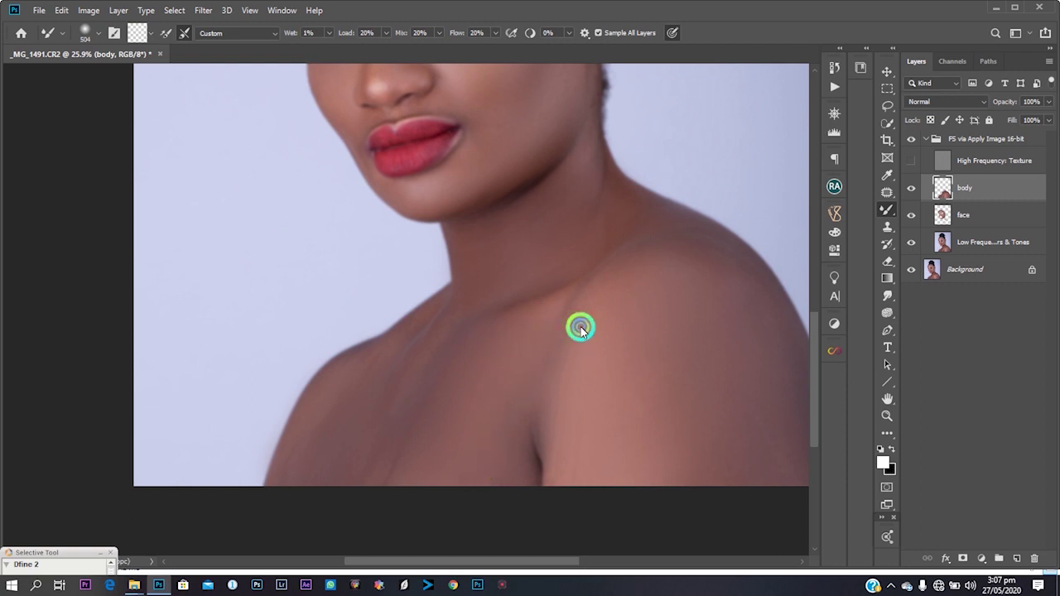
mouse_move(591, 405)
mouse_down()
mouse_move(551, 357)
mouse_move(558, 329)
mouse_move(521, 331)
mouse_move(559, 307)
mouse_move(481, 360)
mouse_move(444, 480)
mouse_move(500, 466)
mouse_move(438, 450)
mouse_move(539, 348)
mouse_move(547, 317)
mouse_move(495, 346)
mouse_move(483, 443)
mouse_move(503, 332)
mouse_move(418, 379)
mouse_move(414, 350)
mouse_move(322, 428)
mouse_move(361, 386)
mouse_move(334, 440)
mouse_move(459, 426)
mouse_up()
alt+right_click(458, 426)
mouse_move(478, 389)
mouse_down()
mouse_move(471, 439)
mouse_move(513, 446)
mouse_move(567, 356)
mouse_move(530, 373)
mouse_move(568, 372)
mouse_move(531, 465)
mouse_move(548, 412)
mouse_move(597, 434)
mouse_move(586, 408)
mouse_up()
mouse_move(660, 284)
mouse_down()
mouse_move(592, 386)
mouse_move(620, 359)
mouse_move(626, 372)
mouse_up()
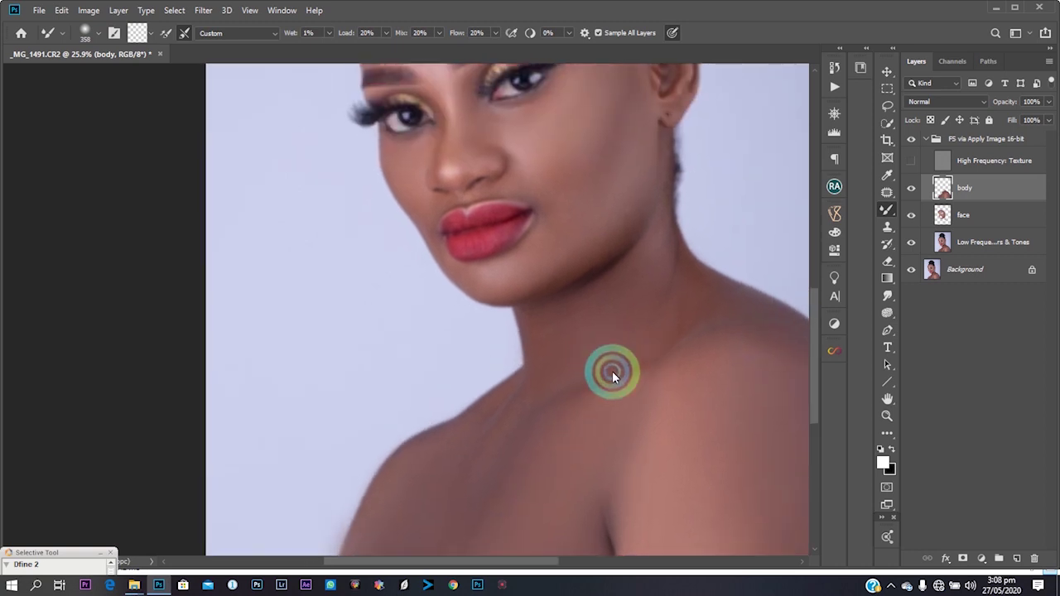
- Show the High Frequency: Texture layer again and review the smoothed portrait as a whole
scroll(530, 398, down, 3)
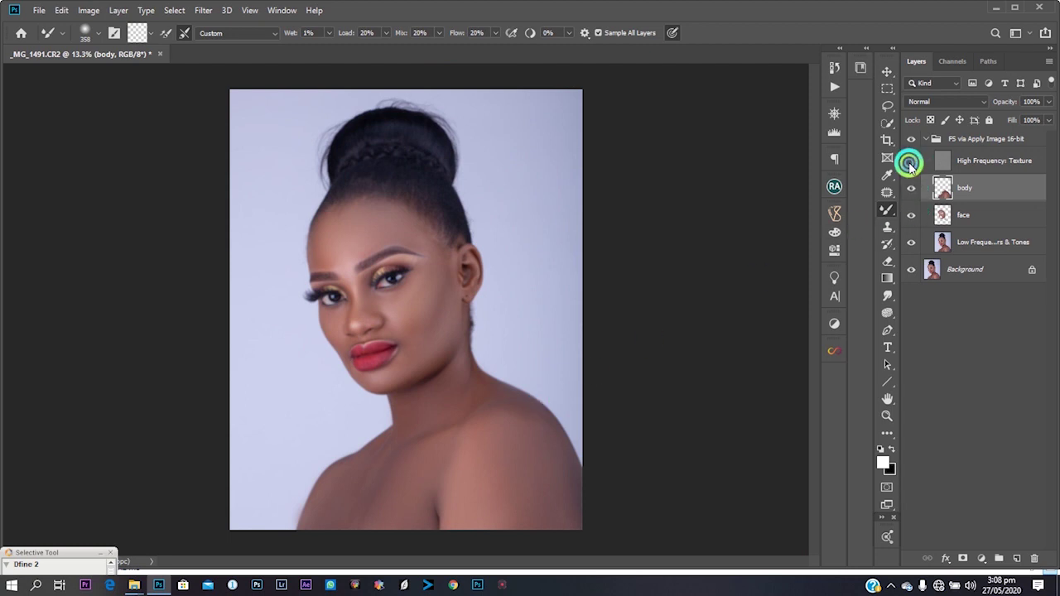
scroll(561, 297, up, 1)
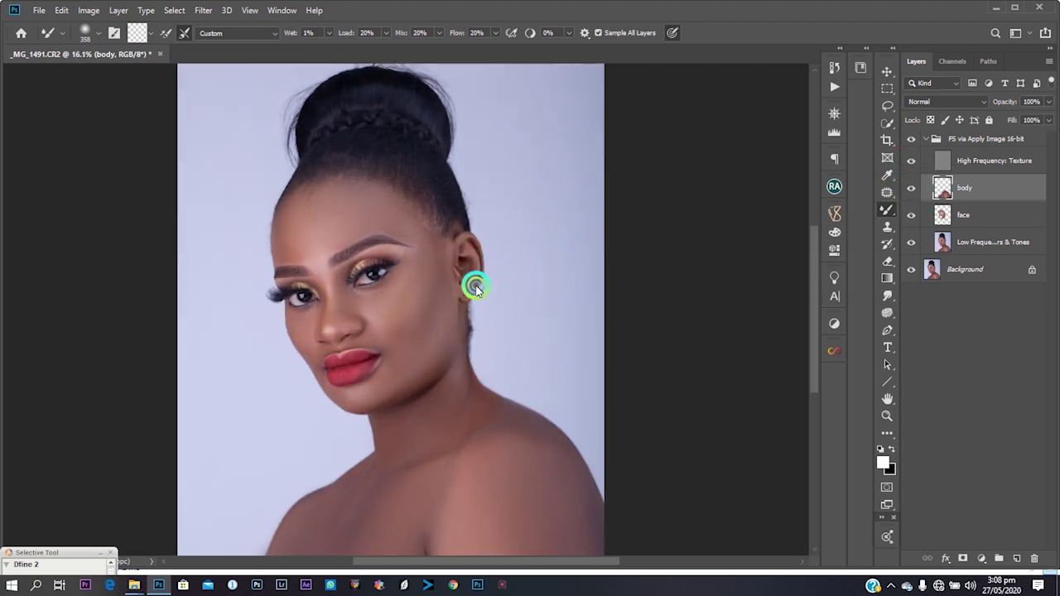
- Compare the portrait before and after retouching by toggling the visibility of the FS via Apply Image 16-bit group
drag(441, 303, 535, 239)
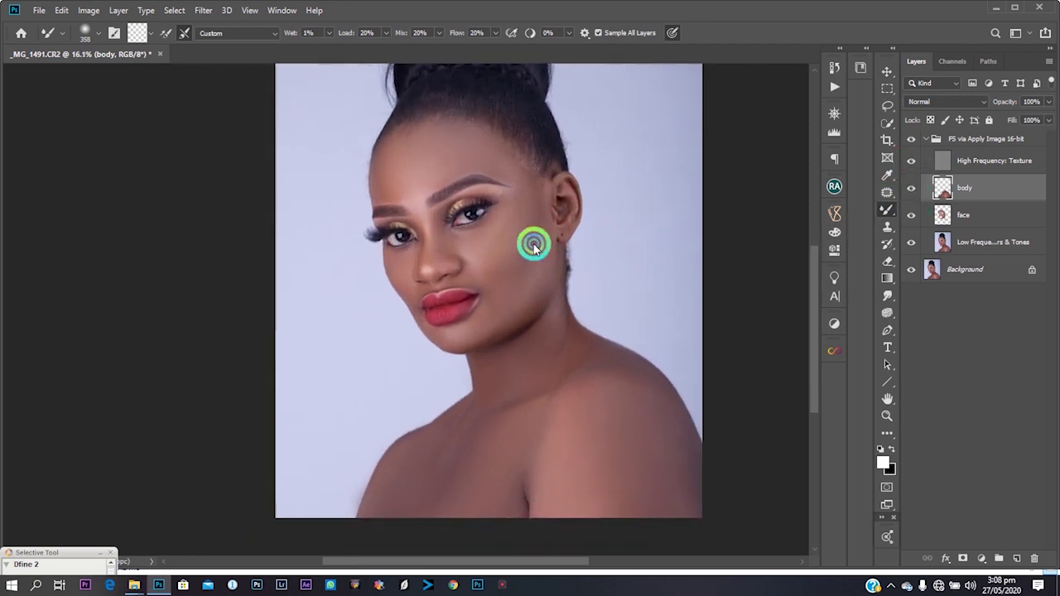
click(915, 140)
click(915, 140)
click(915, 141)
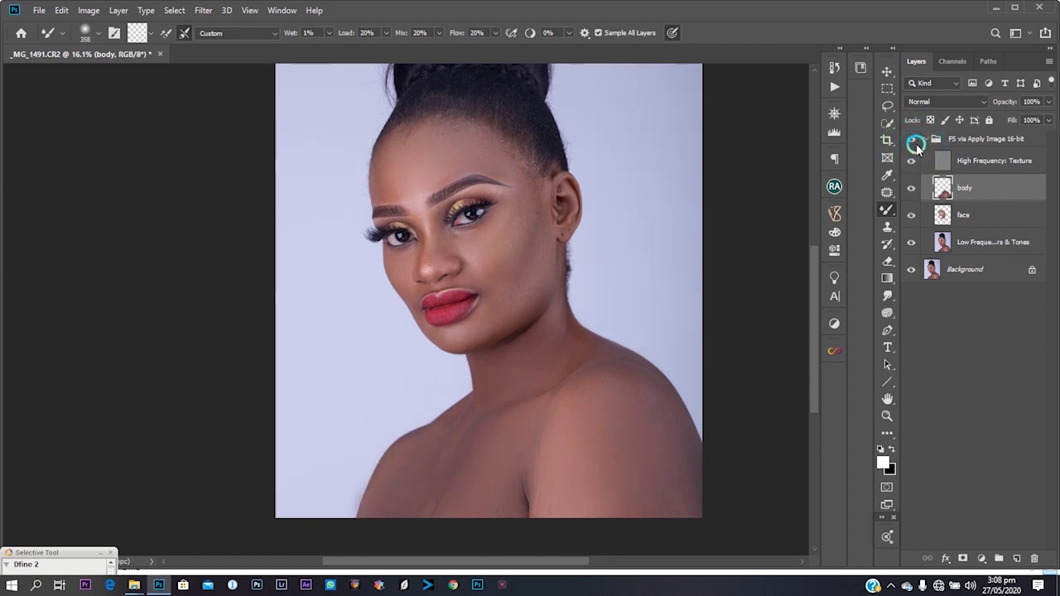
click(915, 141)
click(914, 143)
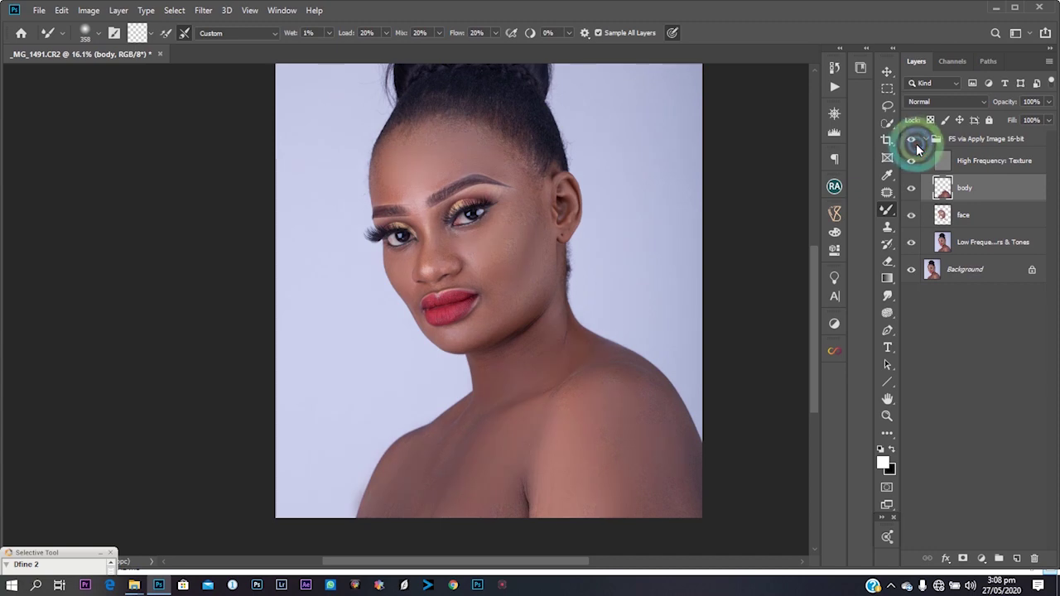
- Examine the smoothed neck, chest and shoulders up close and in the full portrait for remaining uneven tones
scroll(547, 392, up, 5)
drag(548, 393, 638, 189)
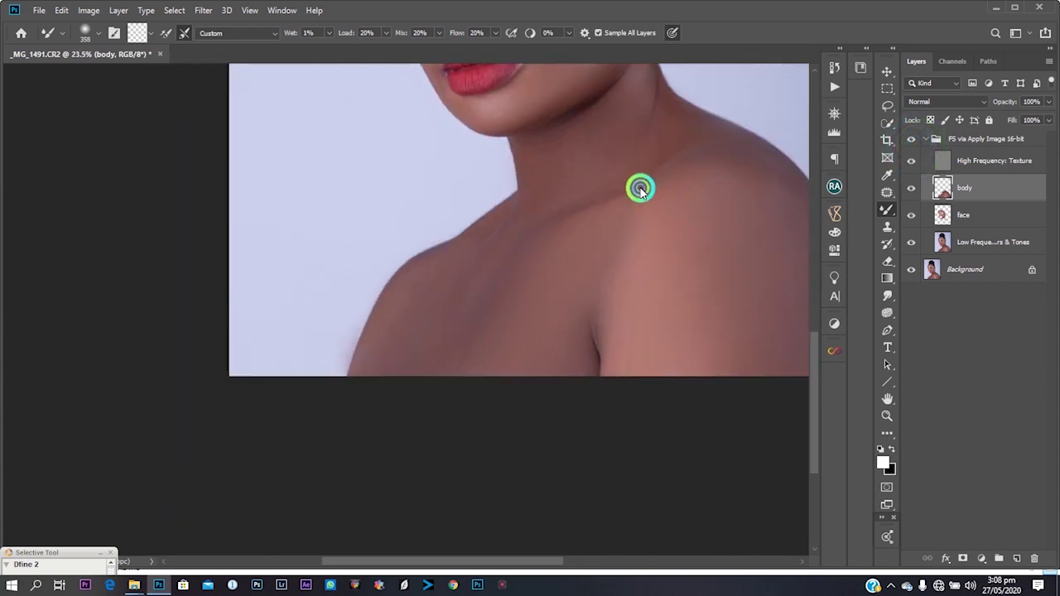
scroll(620, 263, up, 5)
scroll(618, 268, down, 7)
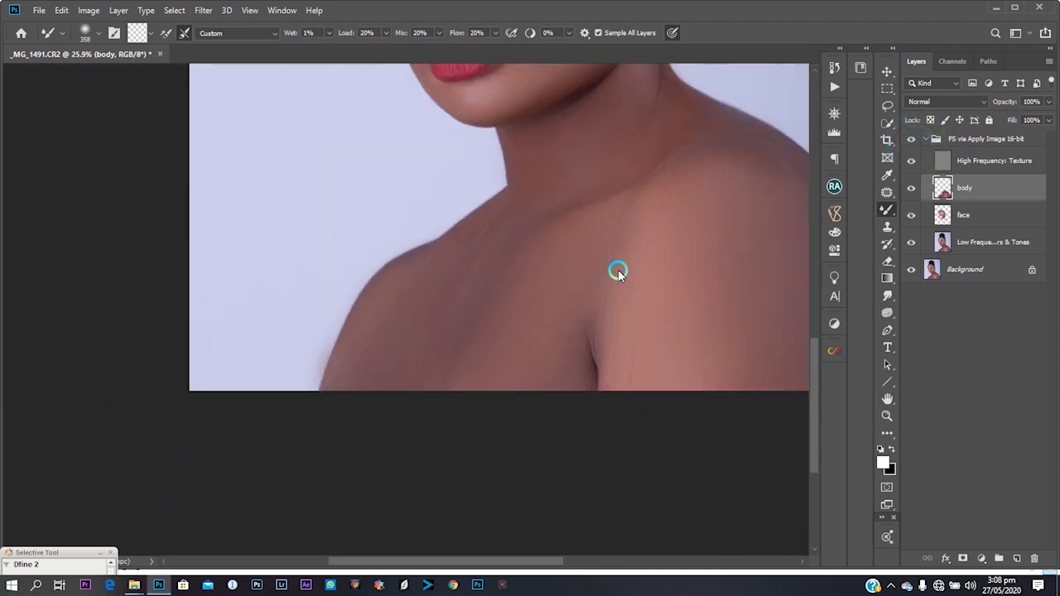
drag(677, 276, 627, 367)
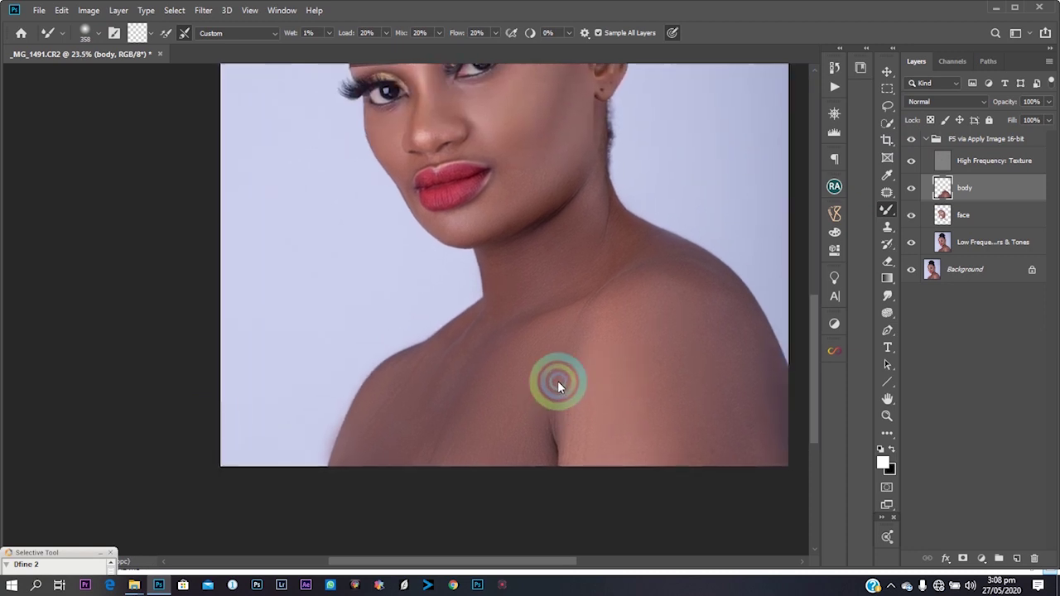
scroll(557, 382, up, 6)
scroll(598, 419, down, 5)
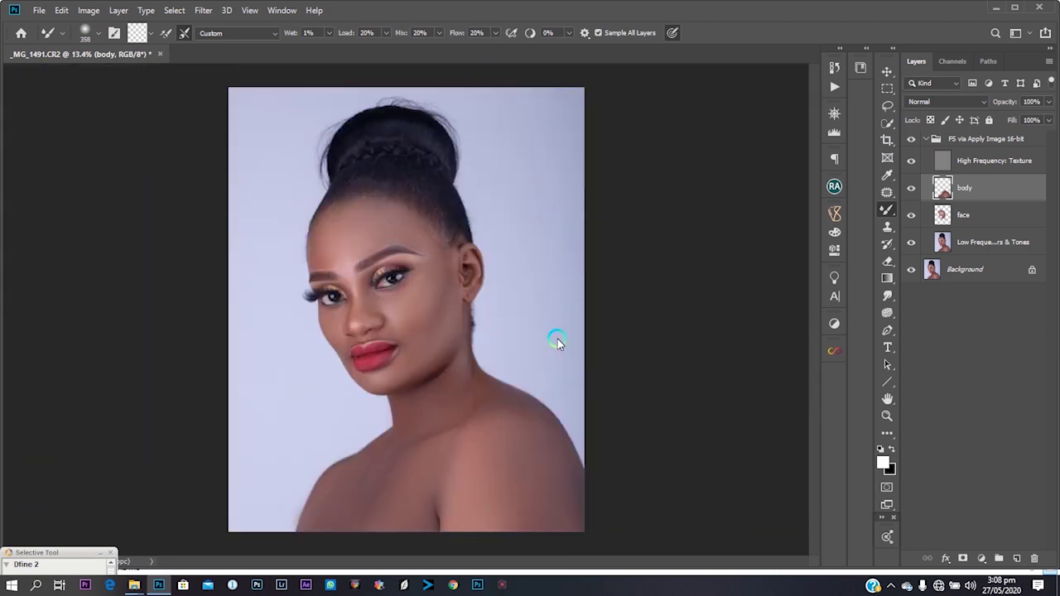
scroll(453, 361, up, 1)
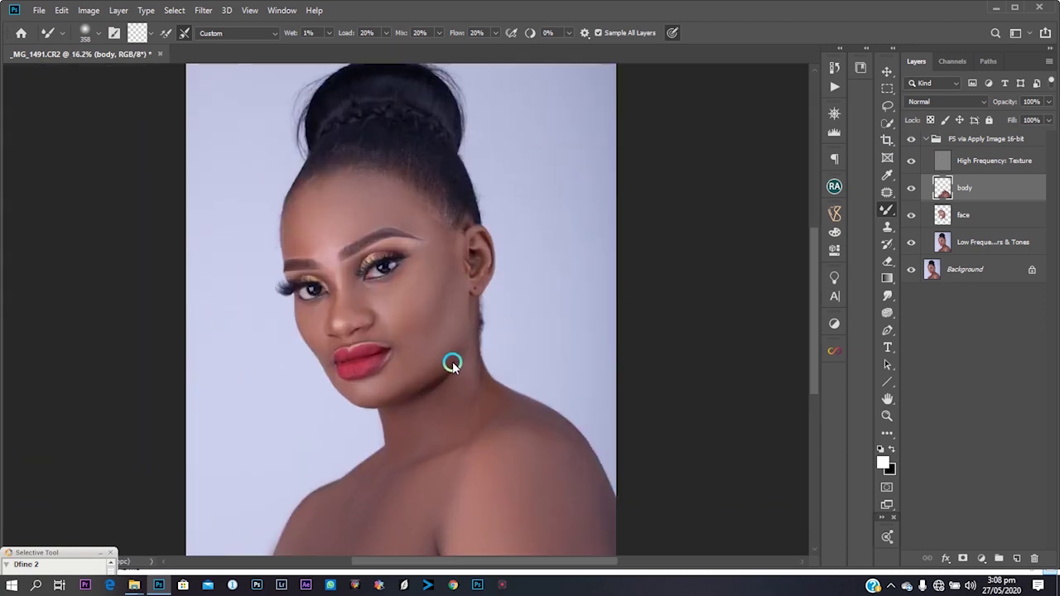
scroll(466, 365, up, 1)
scroll(466, 367, down, 2)
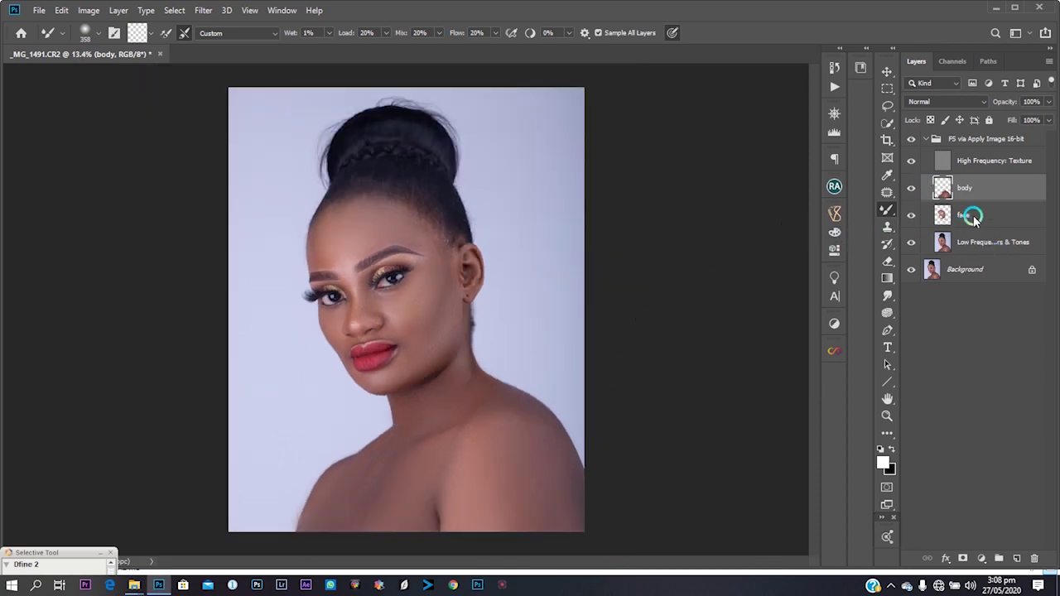
- Add a new layer above the body layer and name it body2
click(1016, 559)
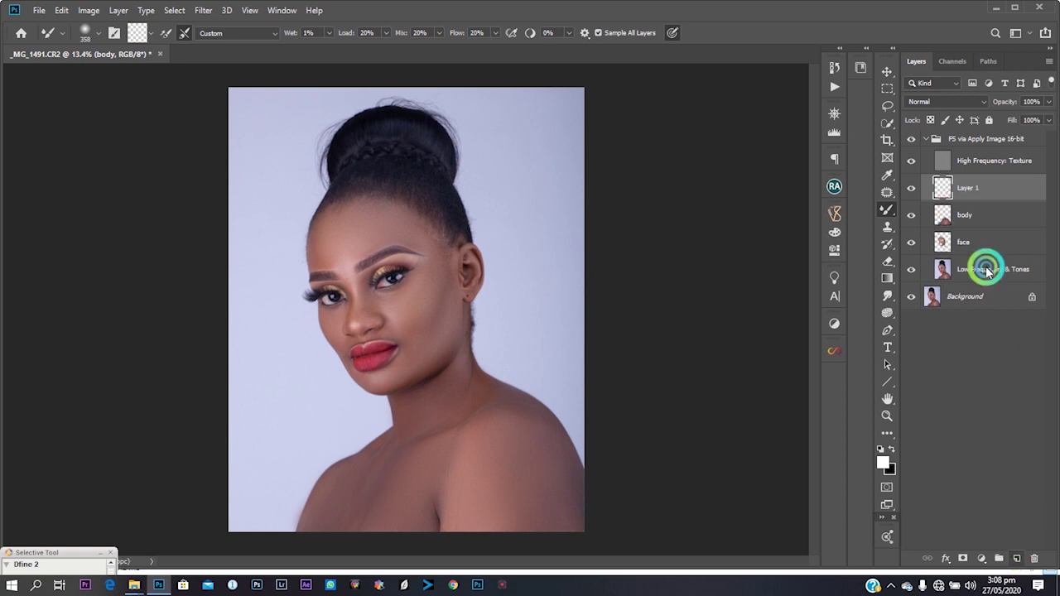
double_click(968, 187)
text(body2)
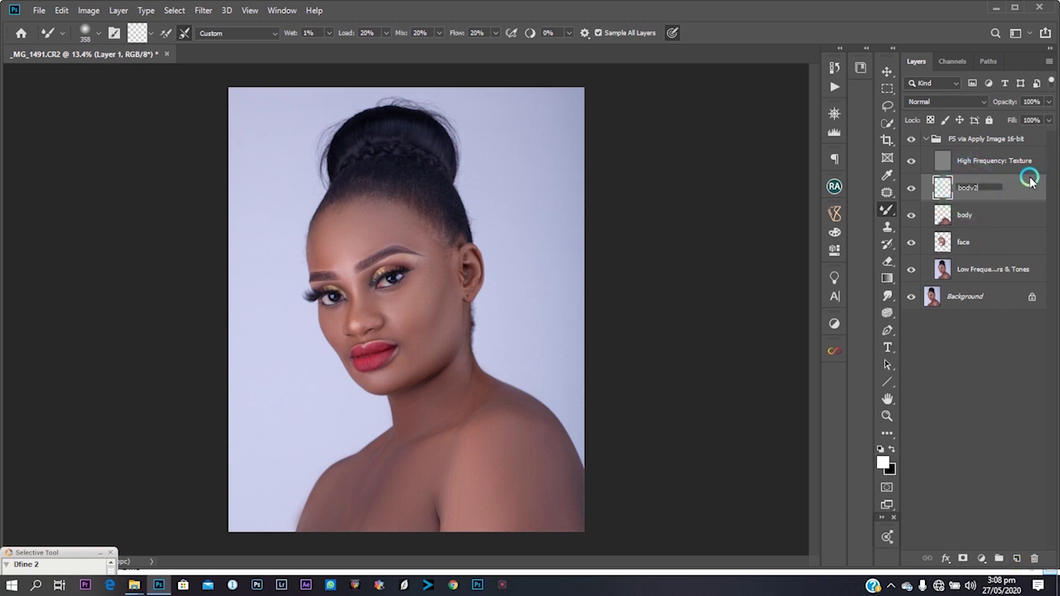
key(Return)
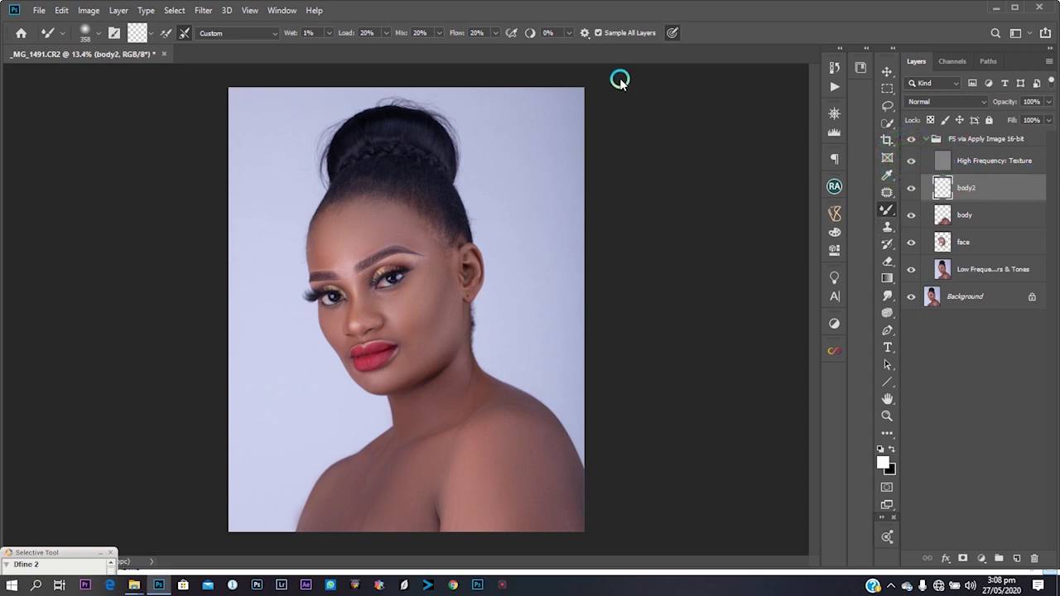
- Set up the regular Brush with 1% flow and sample a skin tone from the near shoulder
right_click(883, 207)
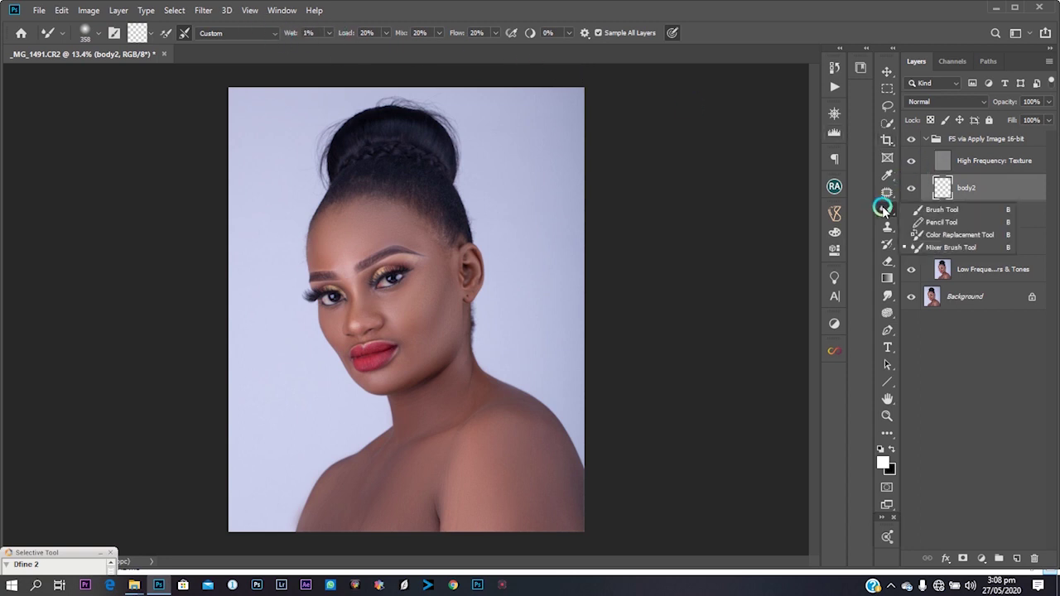
click(953, 208)
click(376, 34)
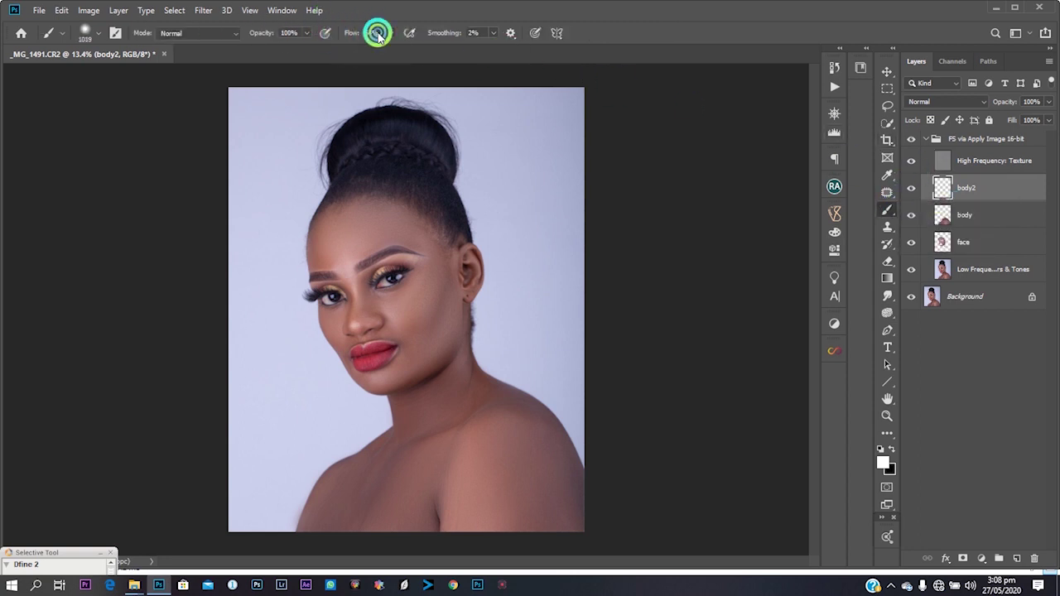
text(1)
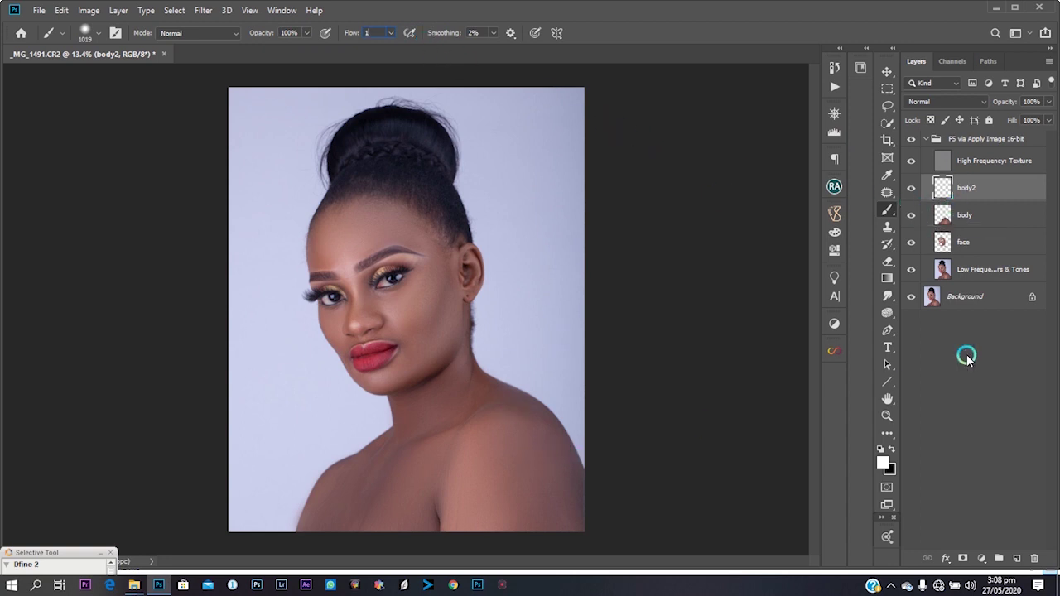
alt+click(550, 472)
alt+click(535, 465)
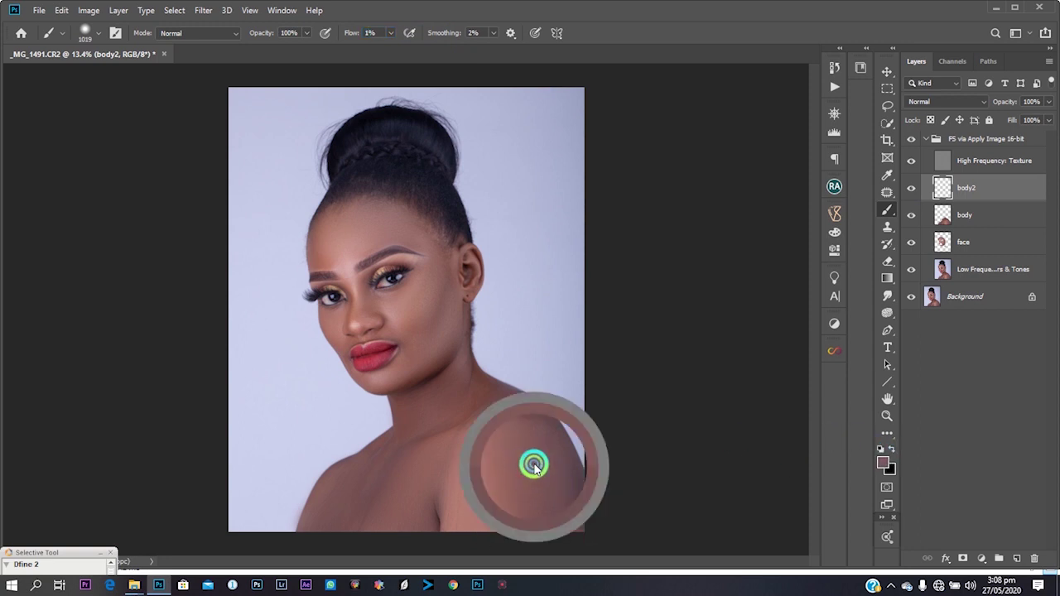
- Set the Eyedropper's sample size to 5 by 5 Average
click(888, 175)
click(153, 34)
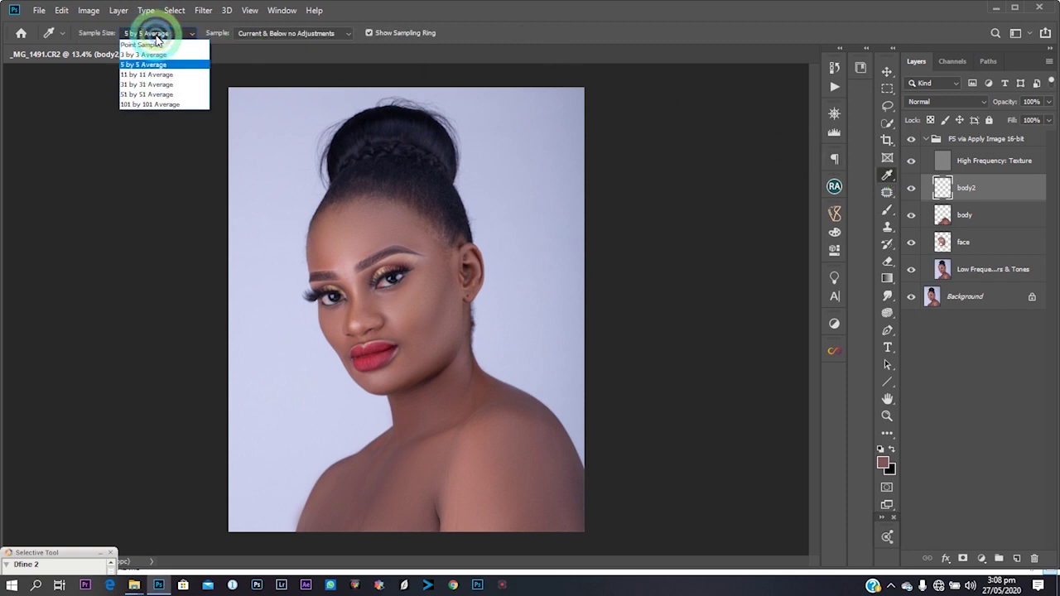
click(164, 63)
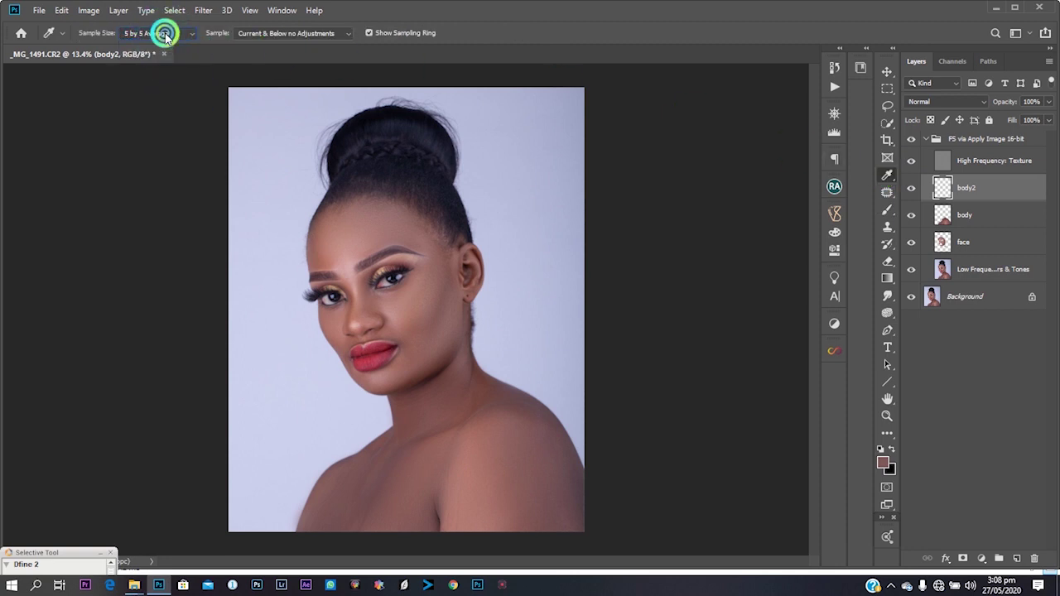
click(164, 38)
click(167, 65)
click(410, 189)
click(431, 222)
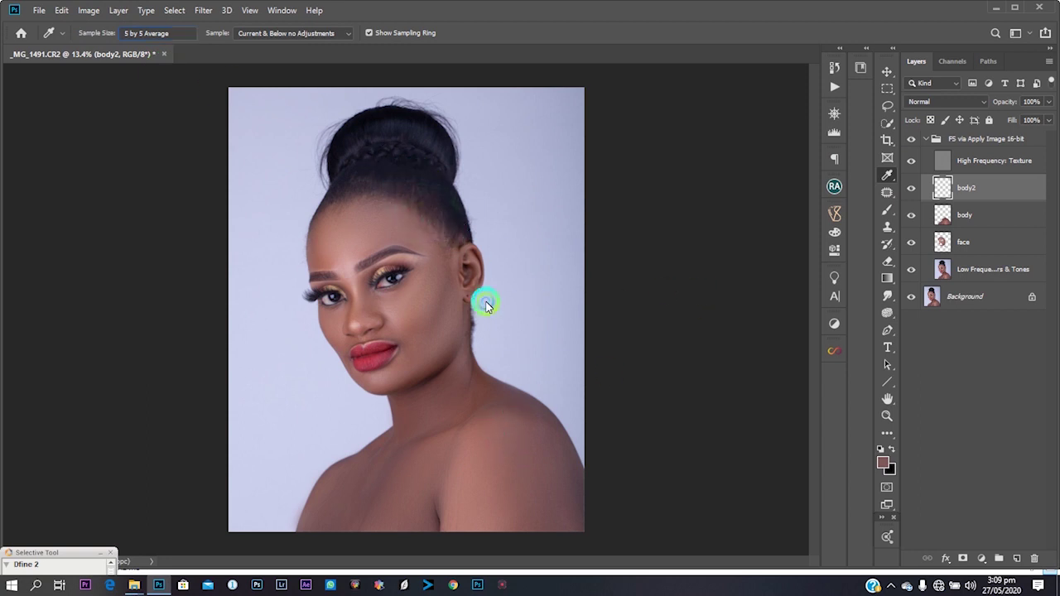
- Hide the High Frequency: Texture layer and sample the lighter skin tone on the near shoulder with body2 active
scroll(509, 298, up, 2)
scroll(532, 298, up, 1)
drag(533, 301, 610, 171)
click(1001, 193)
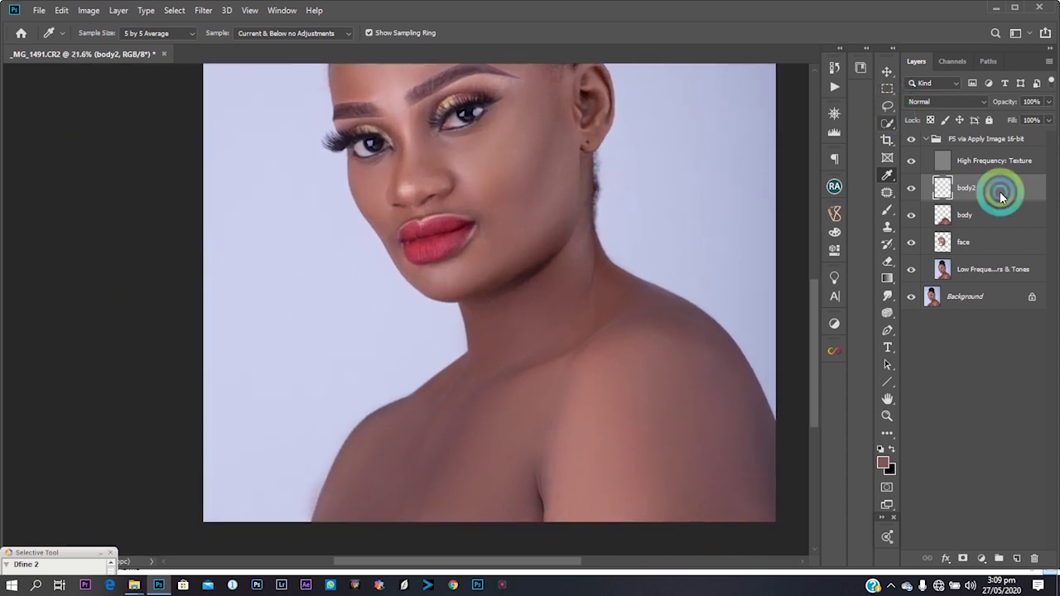
click(911, 163)
click(625, 387)
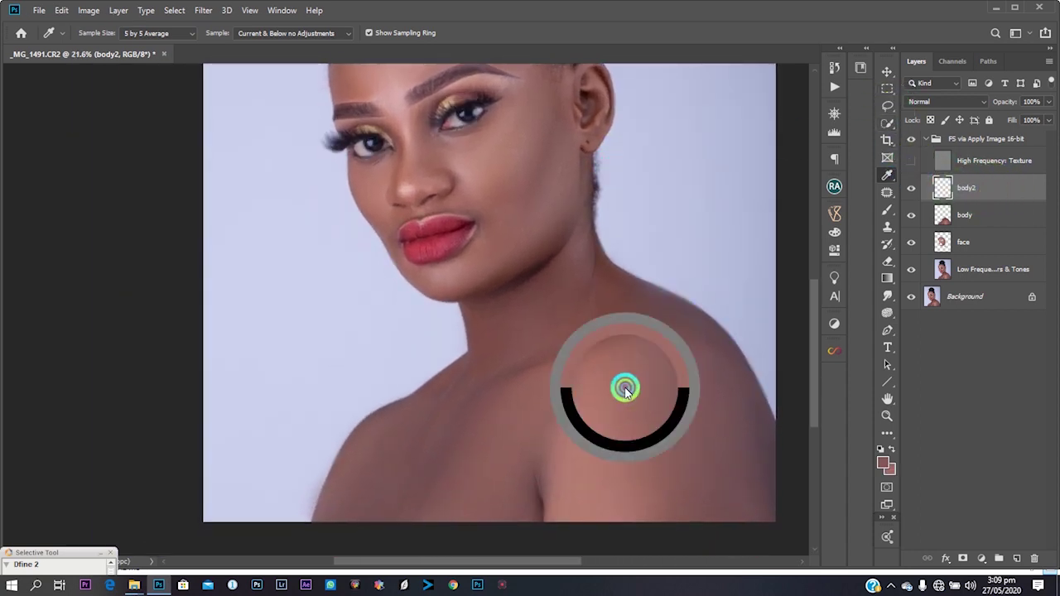
click(633, 385)
click(627, 386)
- Paint the shoulder tone over the upper part of the near shoulder on body2 with a Brush of about 722 px
key(b)
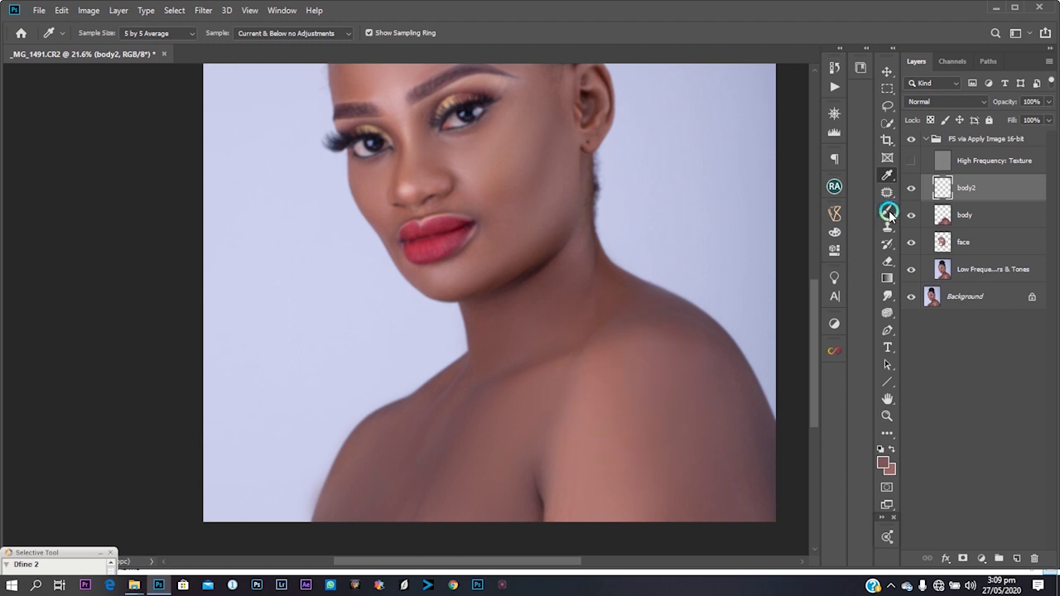
click(602, 371)
drag(593, 407, 566, 409)
click(659, 384)
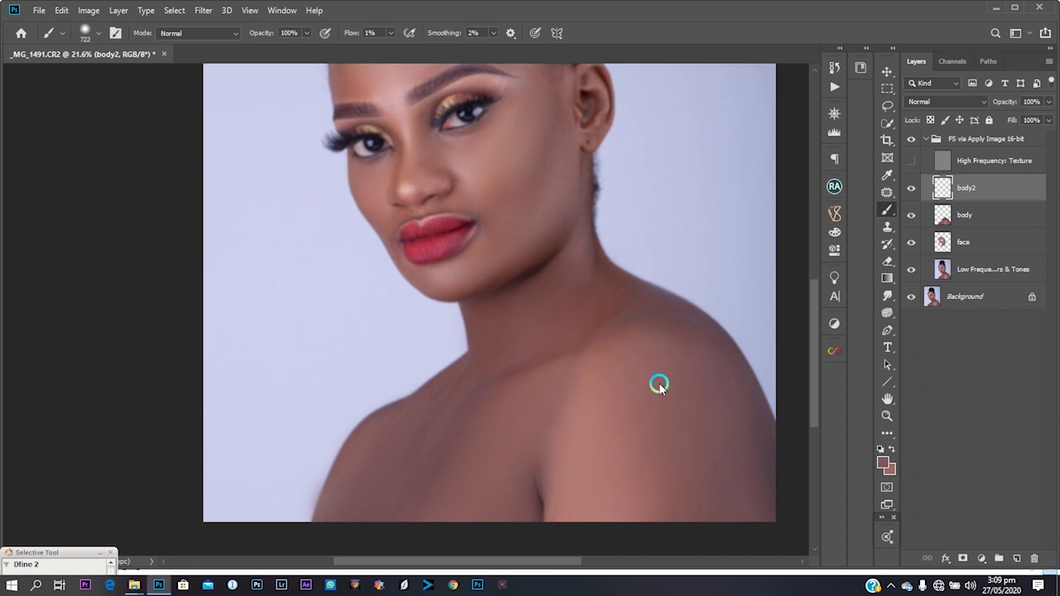
click(639, 382)
click(646, 386)
click(679, 360)
click(686, 377)
- Blend the near shoulder and upper arm with a Brush of about 639 px, resampling the tone at the top of the shoulder
drag(686, 378, 721, 466)
mouse_move(635, 419)
mouse_down()
mouse_move(655, 375)
mouse_move(691, 370)
mouse_move(689, 356)
mouse_move(758, 442)
mouse_move(763, 467)
mouse_move(771, 456)
mouse_move(770, 489)
mouse_move(622, 381)
mouse_move(637, 383)
mouse_move(660, 497)
mouse_move(678, 438)
mouse_move(716, 511)
mouse_move(729, 515)
mouse_move(700, 466)
mouse_move(623, 468)
mouse_move(612, 517)
mouse_up()
drag(616, 457, 629, 448)
alt+click(622, 345)
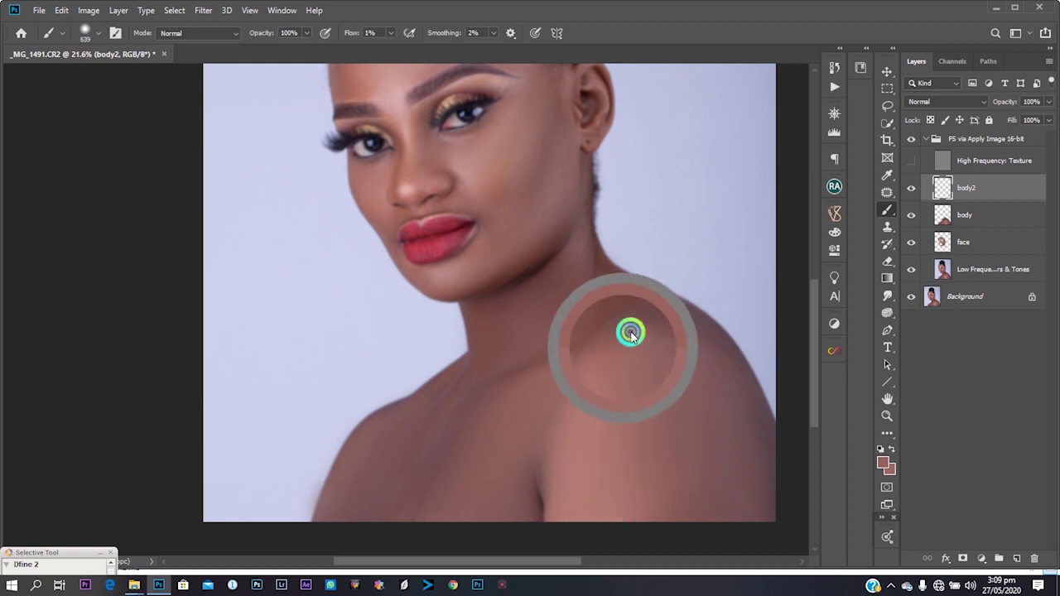
mouse_move(687, 355)
mouse_down()
mouse_move(626, 375)
mouse_move(615, 493)
mouse_move(601, 509)
mouse_move(623, 425)
mouse_move(634, 498)
mouse_move(695, 488)
mouse_move(682, 453)
mouse_move(622, 415)
mouse_move(648, 380)
mouse_move(688, 373)
mouse_move(739, 443)
mouse_move(737, 487)
mouse_move(860, 361)
mouse_up()
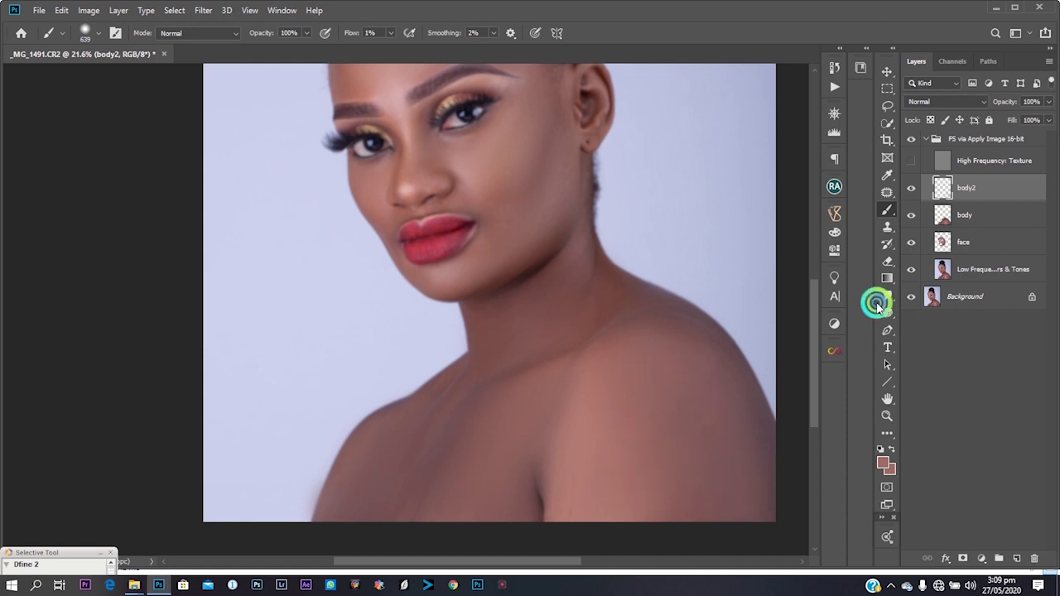
- Compare the skin with and without the body2 painting, both with and without the High Frequency: Texture layer
click(911, 161)
click(910, 188)
click(911, 186)
click(911, 186)
click(912, 184)
click(911, 161)
click(910, 184)
click(911, 187)
click(910, 161)
- Even out the neck below the jaw on body2, using a sampled neck tone and a Brush of about 259 px
drag(525, 358, 507, 358)
alt+click(558, 302)
mouse_move(588, 300)
mouse_down()
mouse_move(555, 332)
mouse_move(578, 267)
mouse_move(490, 342)
mouse_move(568, 284)
mouse_move(580, 240)
mouse_move(565, 315)
mouse_move(587, 294)
mouse_move(615, 300)
mouse_move(568, 340)
mouse_move(586, 297)
mouse_move(503, 332)
mouse_move(509, 342)
mouse_move(502, 307)
mouse_move(482, 312)
mouse_move(565, 263)
mouse_up()
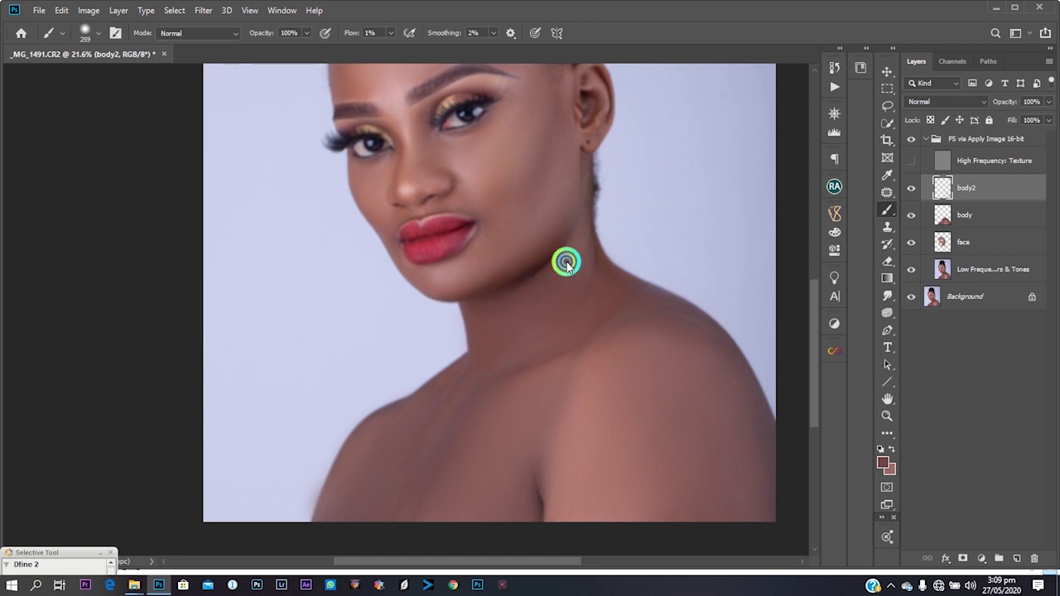
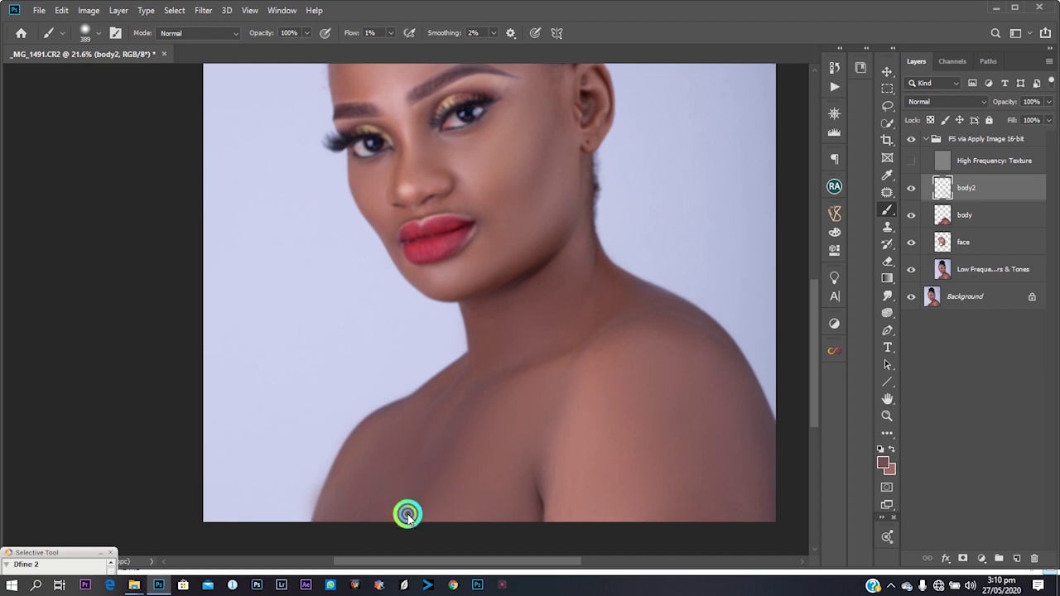
- Blend the far shoulder and collarbone area on body2 with a locally sampled tone and a Brush between about 203 and 315 px
alt+right_click(378, 446)
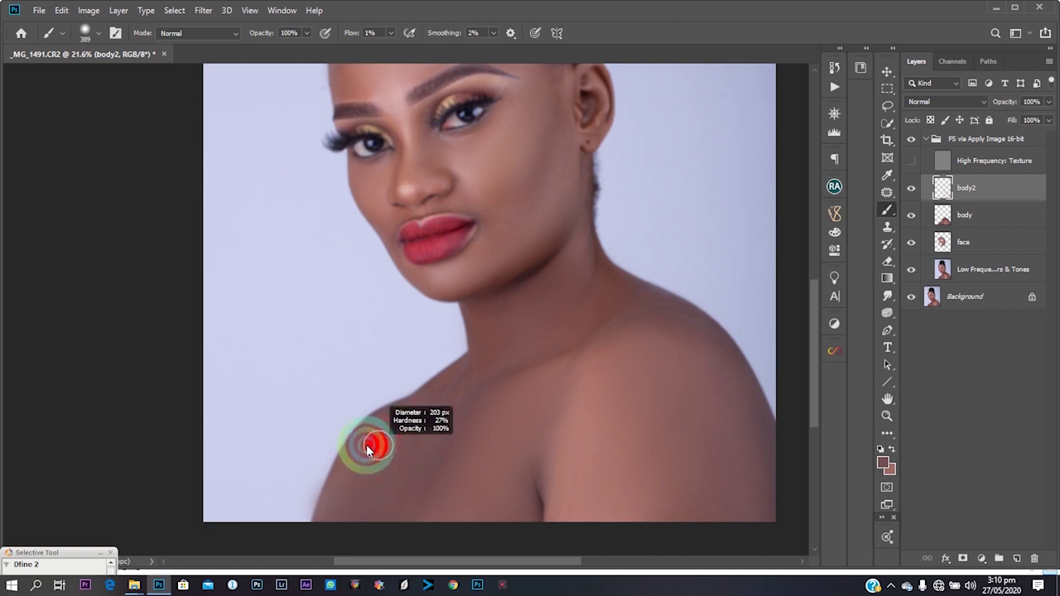
alt+click(384, 433)
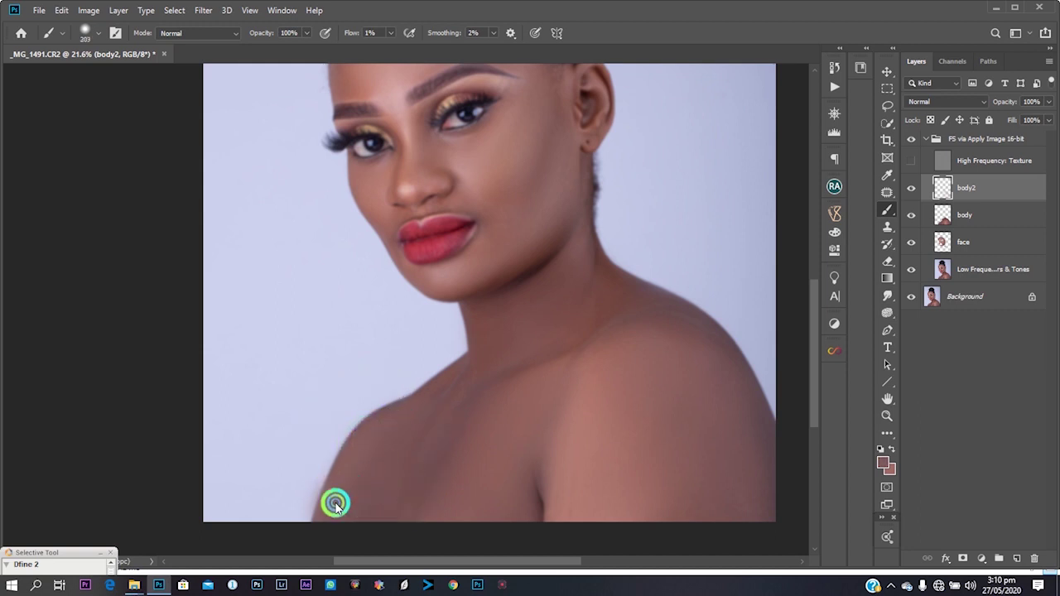
drag(367, 450, 406, 439)
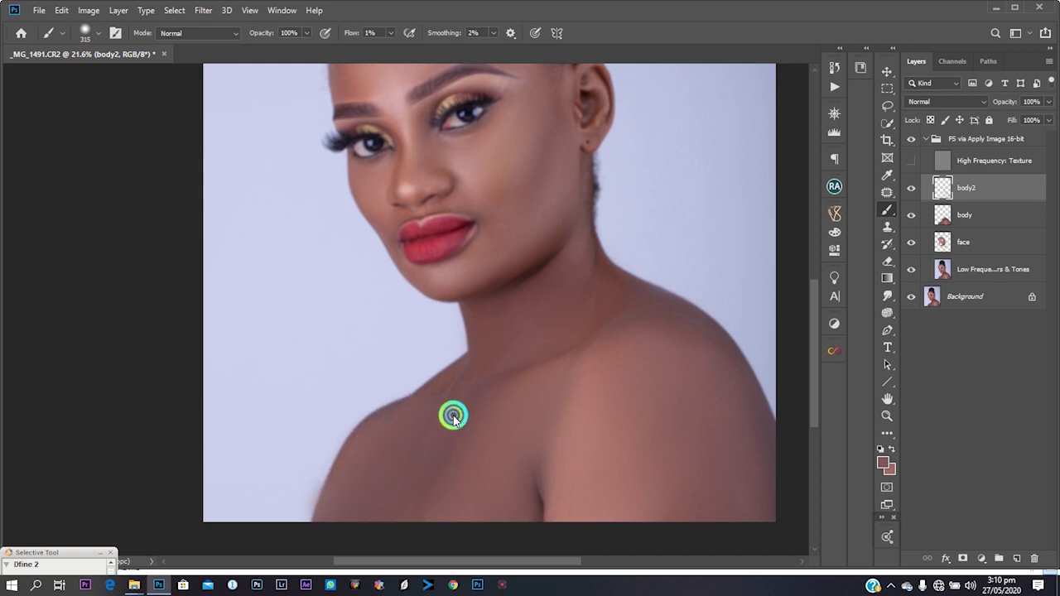
drag(452, 403, 449, 439)
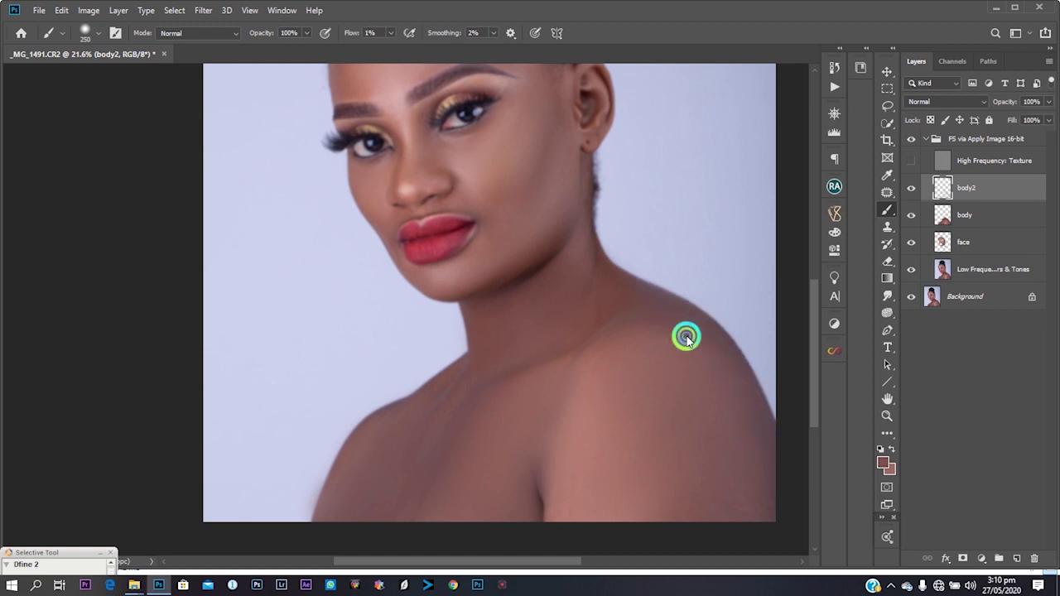
- Show the High Frequency: Texture layer again and compare the retouch with the original by toggling the frequency separation group
click(911, 159)
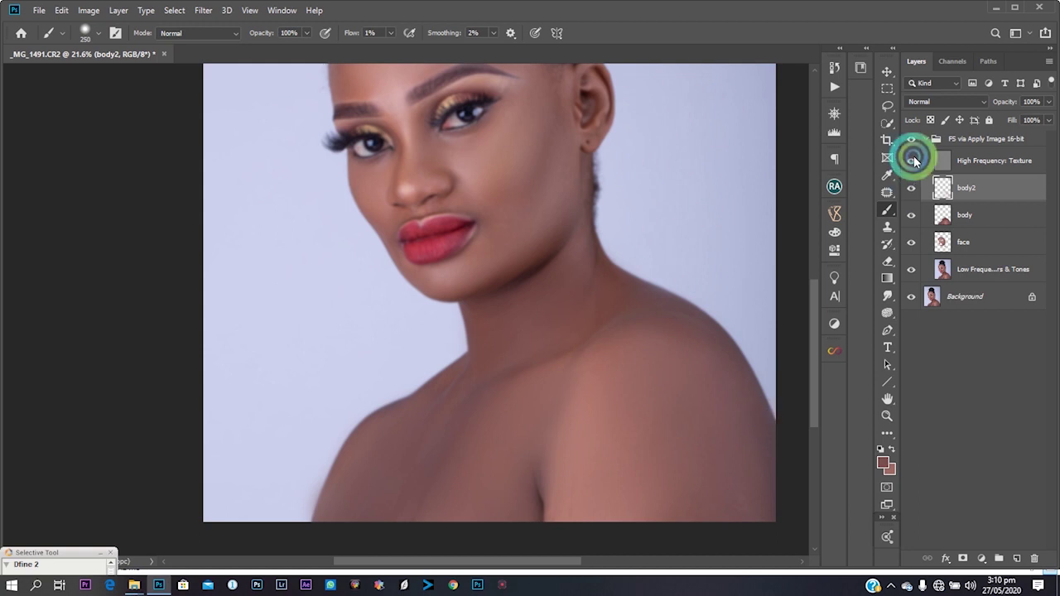
click(911, 139)
click(911, 139)
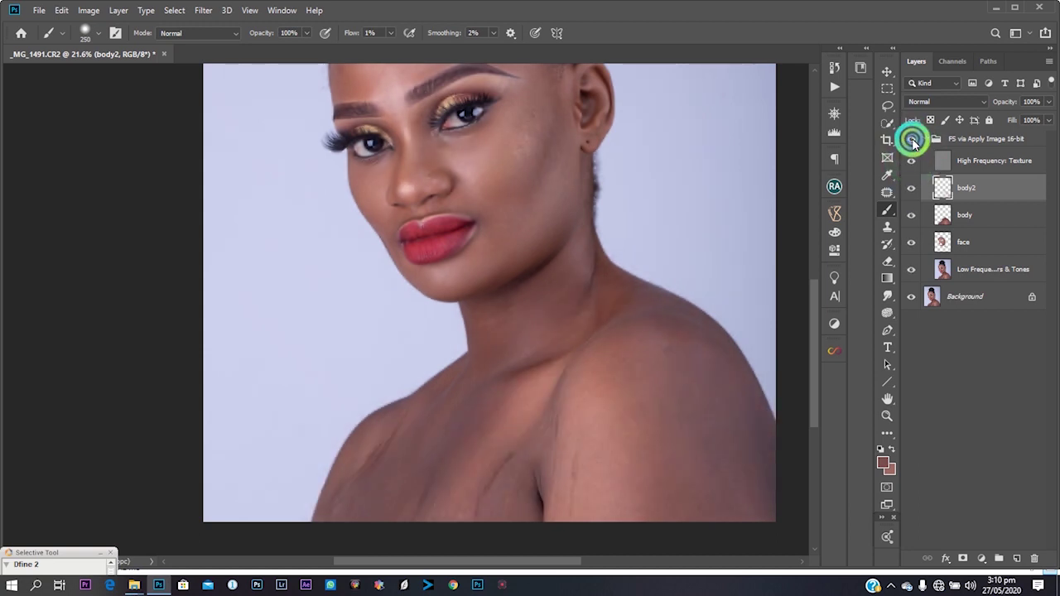
click(912, 139)
click(912, 139)
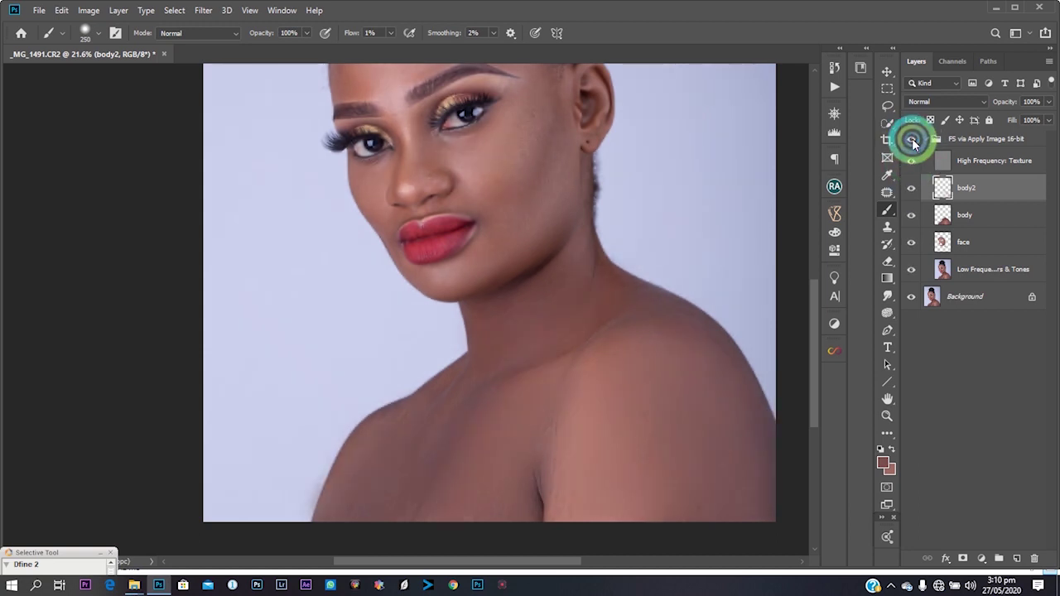
click(912, 139)
click(911, 139)
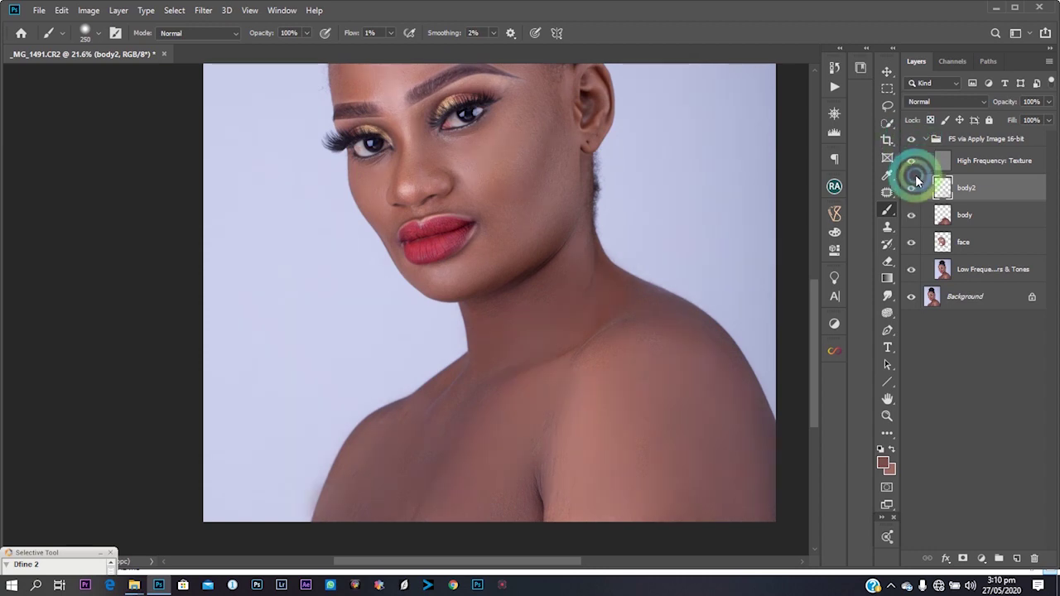
- Compare the skin with and without the body2 painting, checking the whole portrait and the face up close
click(912, 188)
click(913, 189)
click(913, 189)
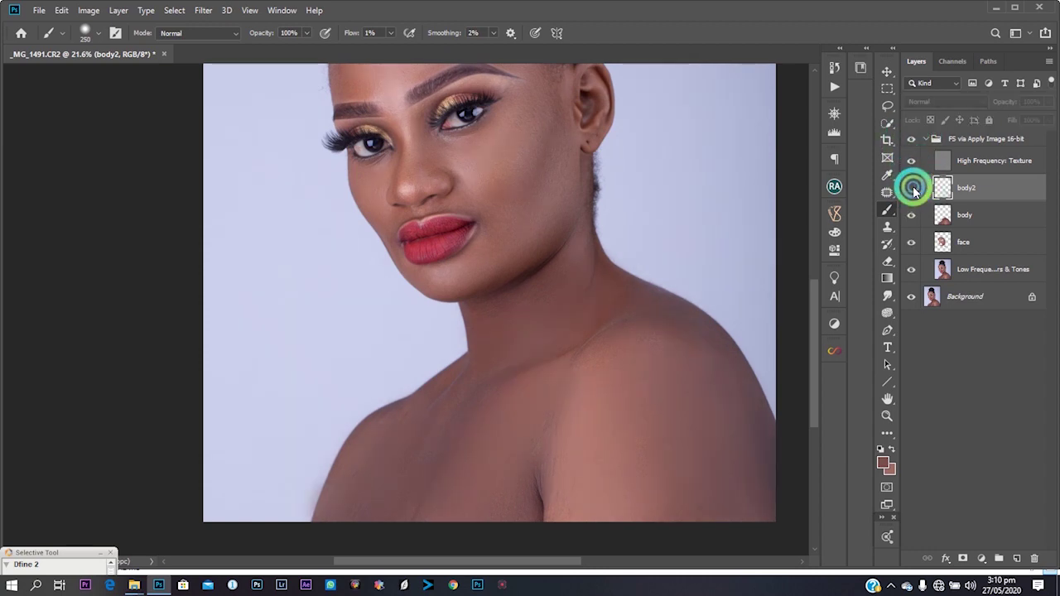
click(913, 190)
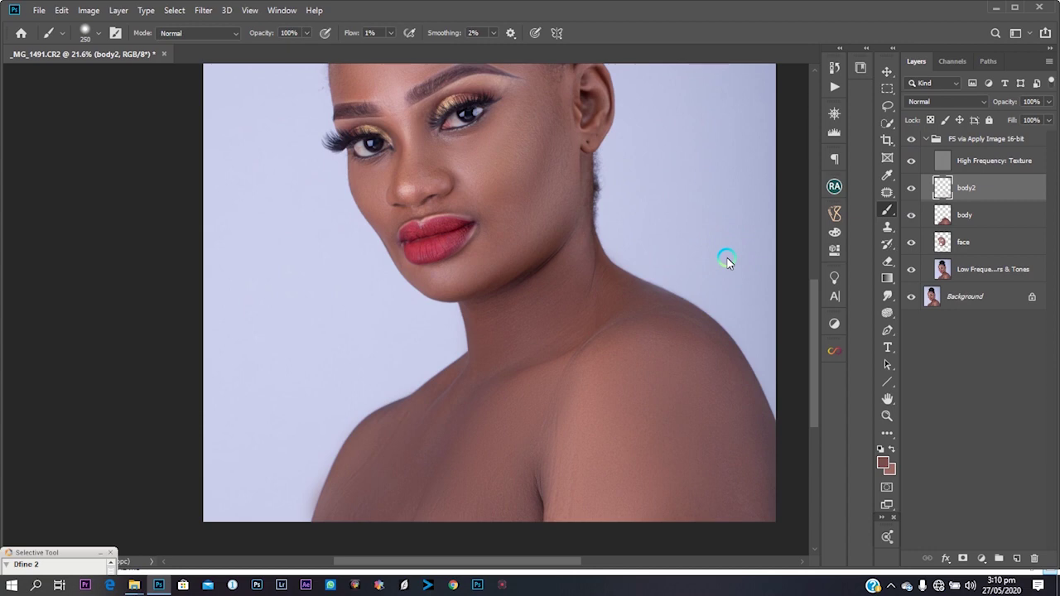
scroll(651, 327, up, 2)
scroll(604, 326, down, 7)
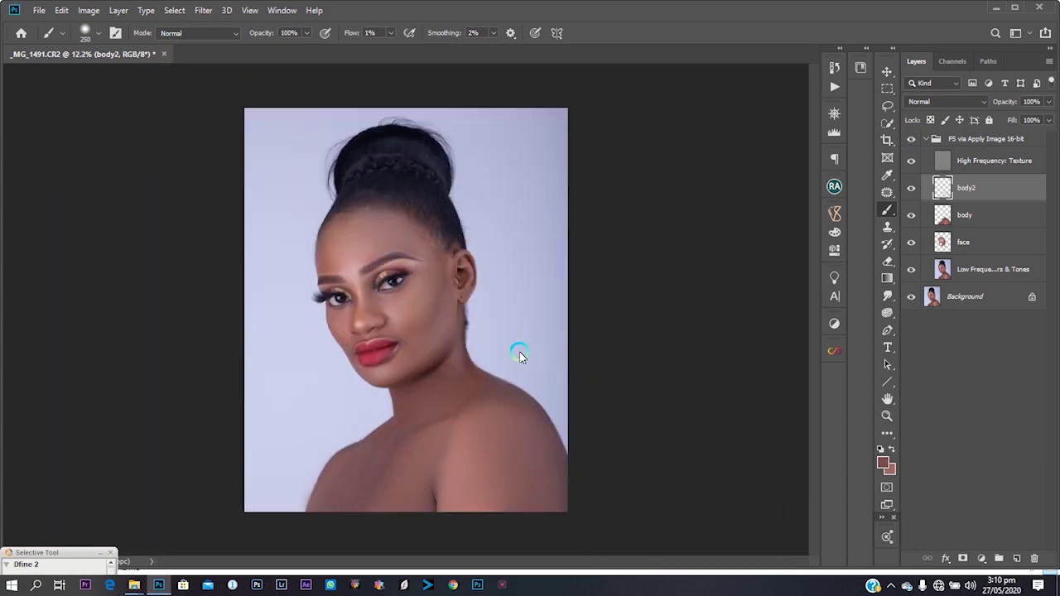
scroll(487, 358, up, 5)
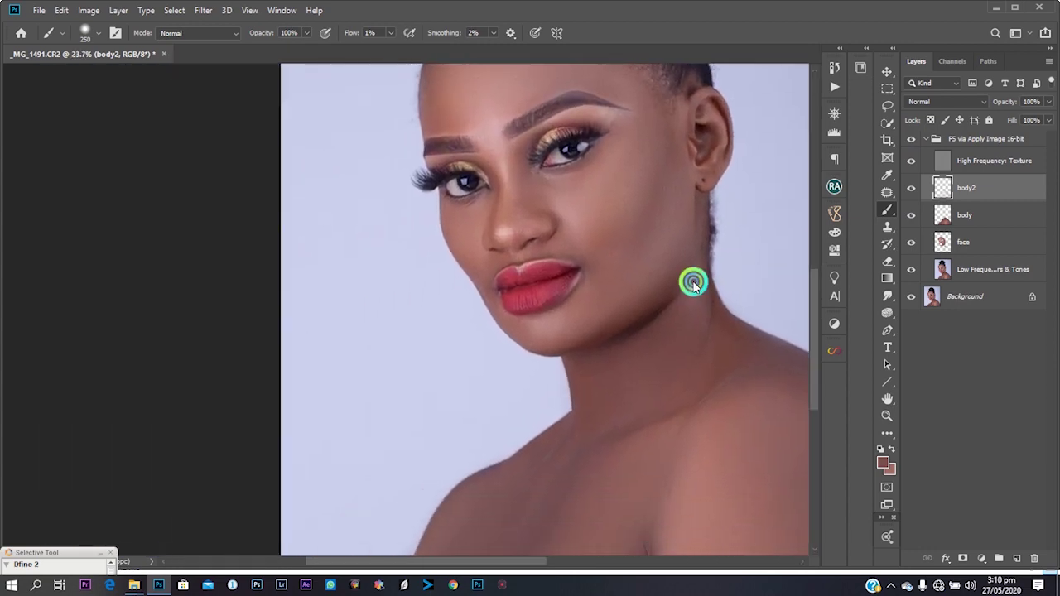
- Hide the High Frequency: Texture layer and blend the skin between nose and upper lip on the face layer with a Brush of about 140 px
click(910, 162)
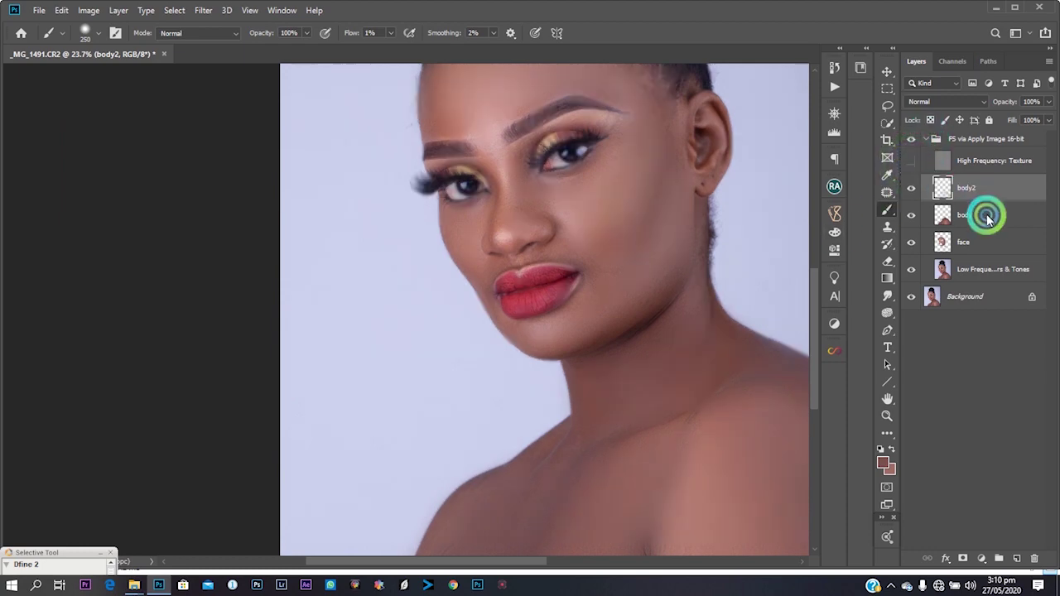
click(982, 245)
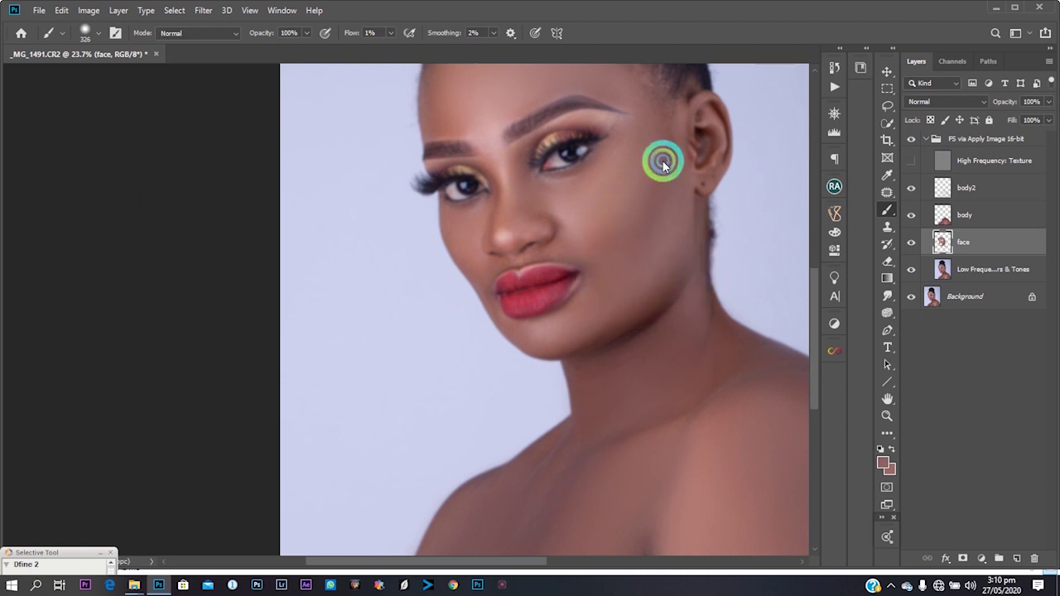
alt+right_click(584, 216)
alt+right_click(547, 252)
alt+right_click(562, 252)
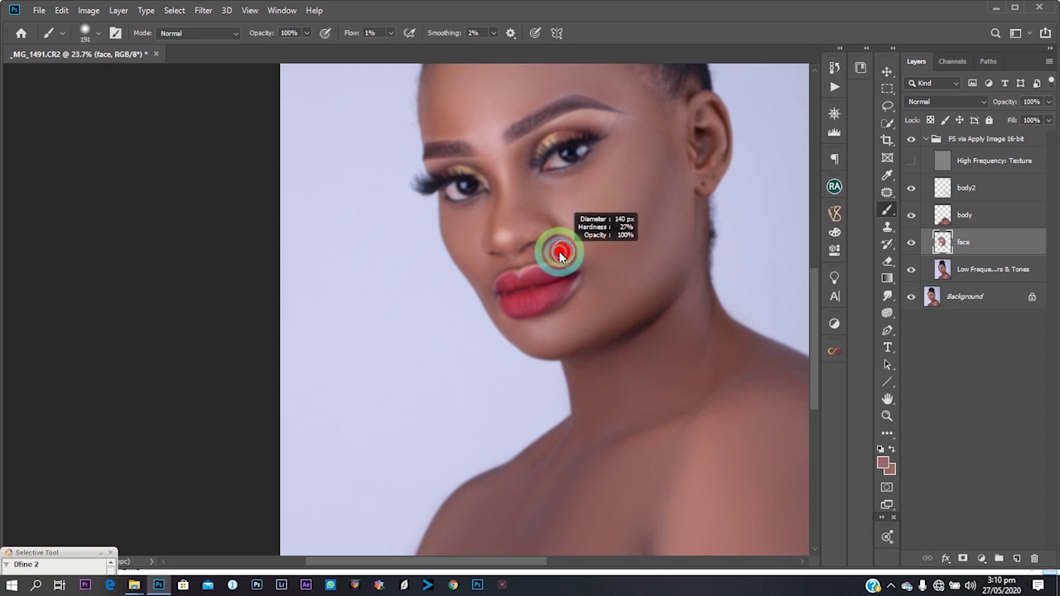
drag(561, 255, 561, 255)
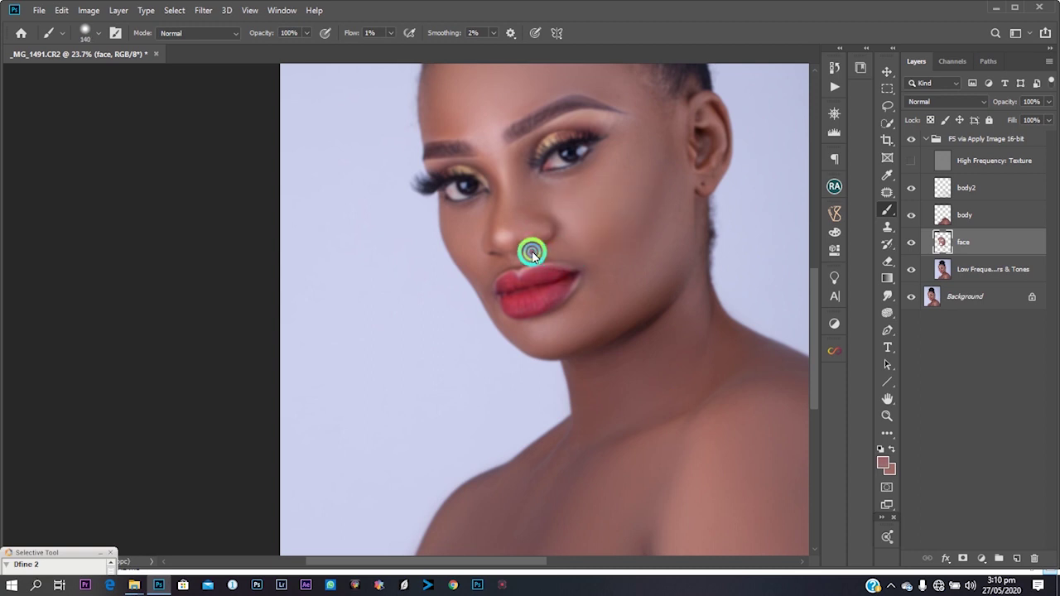
- Smooth the far cheek and the nose area on the face layer, reducing the Brush to 123 px and sampling a tone from the nose bridge
drag(480, 222, 466, 224)
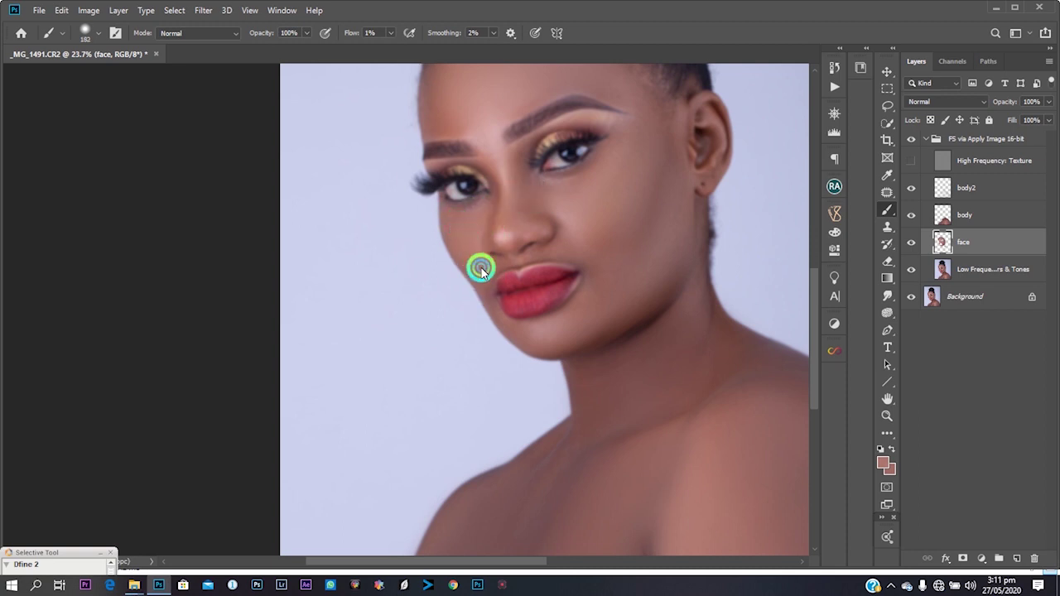
mouse_move(538, 251)
mouse_down()
mouse_move(513, 161)
mouse_move(511, 226)
mouse_move(551, 248)
mouse_move(544, 253)
mouse_up()
alt+click(529, 189)
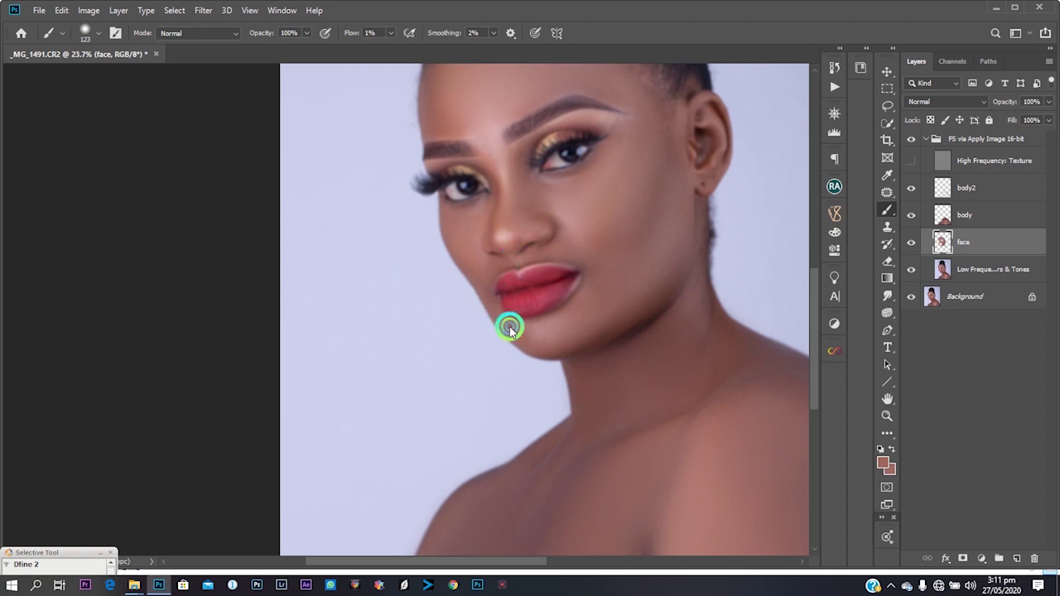
- Even out the near cheek and jaw beside the mouth on the face layer with a 224 px Brush
drag(592, 272, 608, 270)
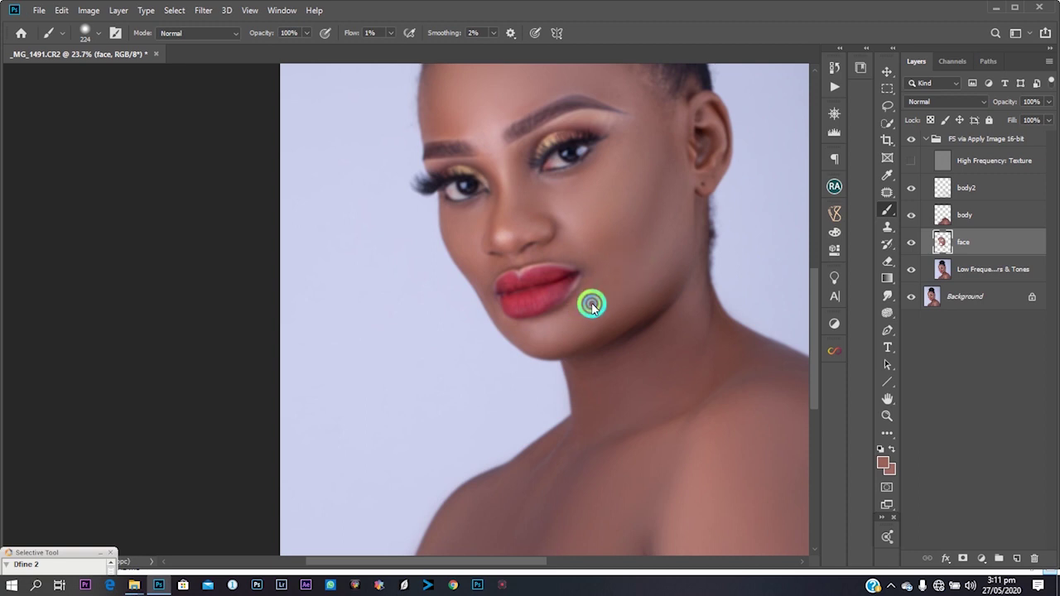
mouse_move(602, 323)
mouse_down()
mouse_move(651, 295)
mouse_move(626, 303)
mouse_move(635, 312)
mouse_move(651, 296)
mouse_move(674, 246)
mouse_move(670, 170)
mouse_move(657, 202)
mouse_up()
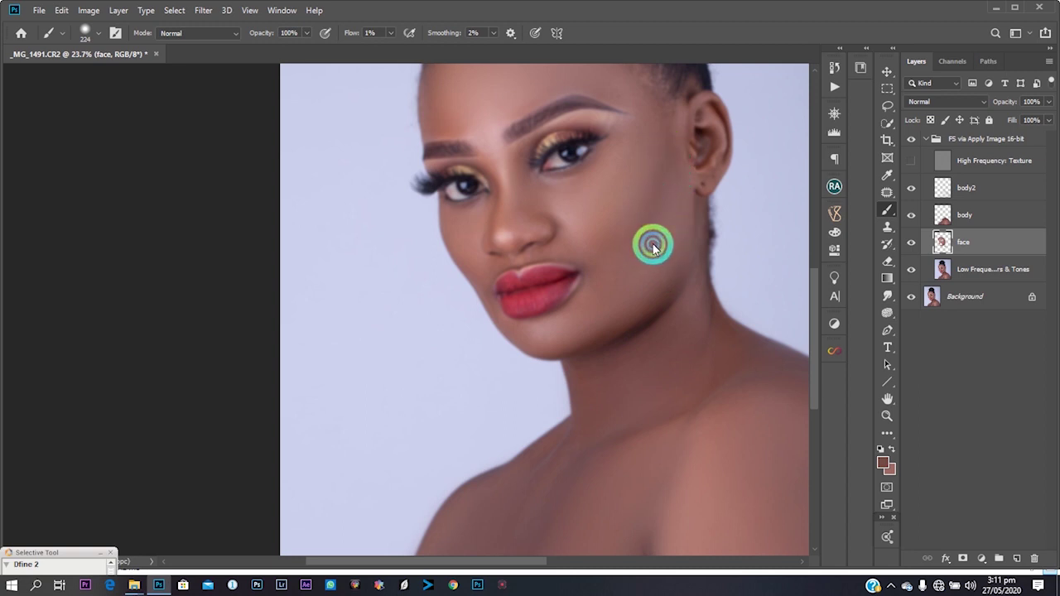
drag(652, 246, 681, 339)
- Blend the temple and outer cheek beside the ear on the face layer, using a locally sampled tone and the 224 px Brush
key(x)
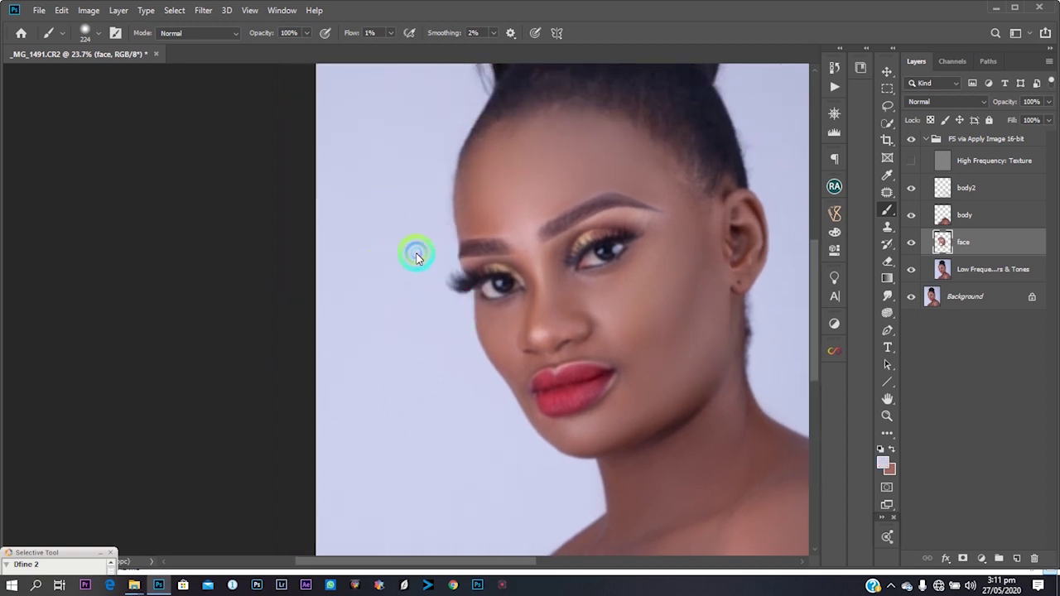
mouse_move(416, 258)
mouse_down()
mouse_move(554, 159)
mouse_move(609, 196)
mouse_up()
mouse_move(686, 294)
mouse_down()
mouse_move(662, 257)
mouse_move(684, 245)
mouse_move(680, 213)
mouse_up()
key(x)
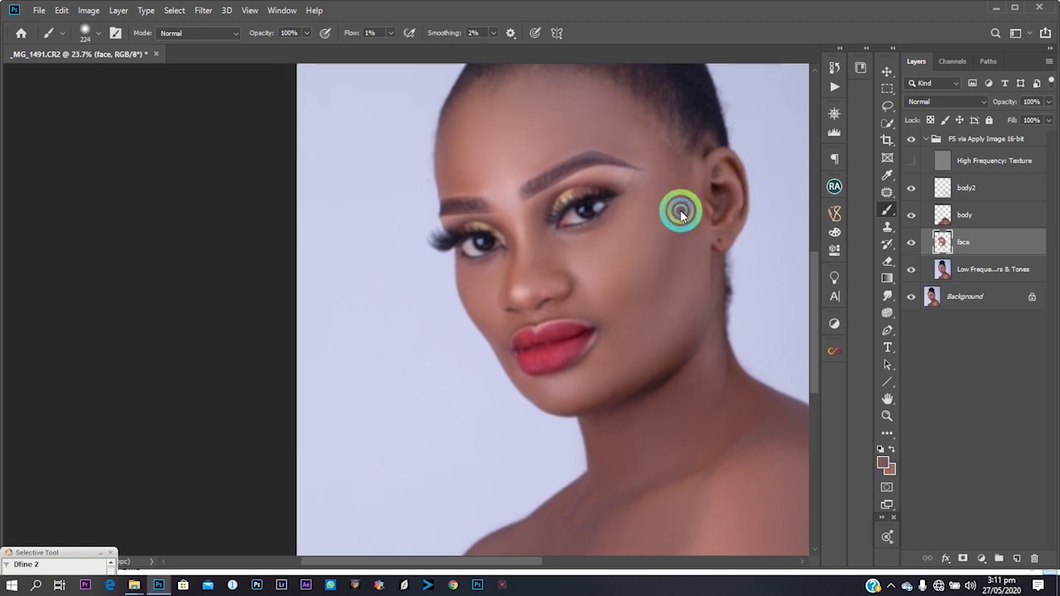
mouse_move(630, 294)
mouse_down()
mouse_move(662, 194)
mouse_move(601, 254)
mouse_move(589, 286)
mouse_move(536, 247)
mouse_move(538, 265)
mouse_move(566, 263)
mouse_move(569, 249)
mouse_move(535, 206)
mouse_up()
- Blend the nose bridge and the skin around the near eye on the face layer with a 157 px Brush
alt+right_click(540, 225)
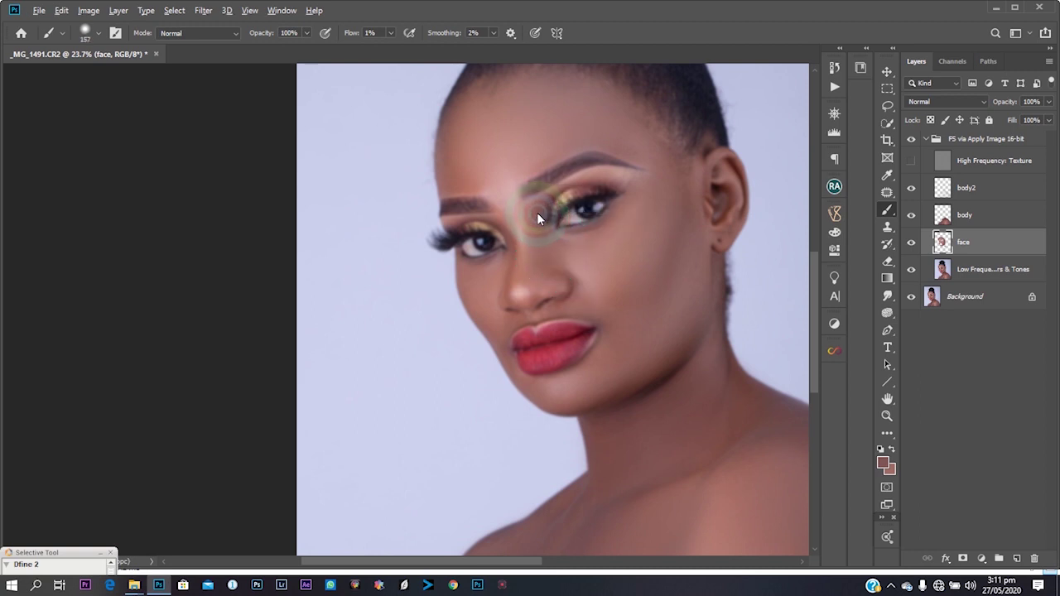
click(535, 214)
mouse_move(568, 242)
mouse_down()
mouse_move(615, 214)
mouse_move(630, 190)
mouse_up()
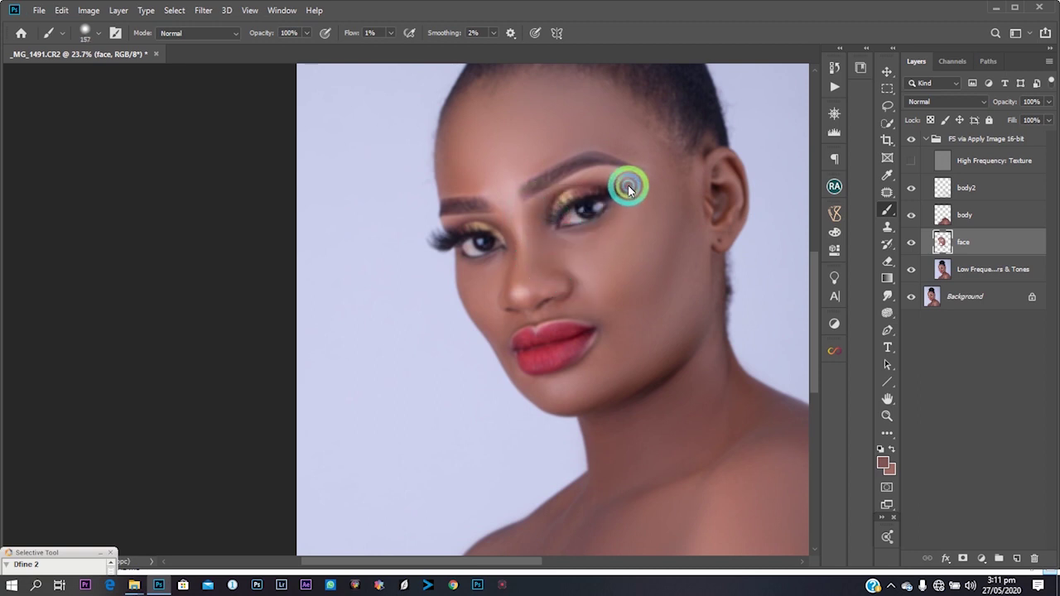
- Smooth the forehead on the face layer with a sampled light forehead tone and a 258 px Brush
alt+right_click(518, 172)
alt+click(494, 166)
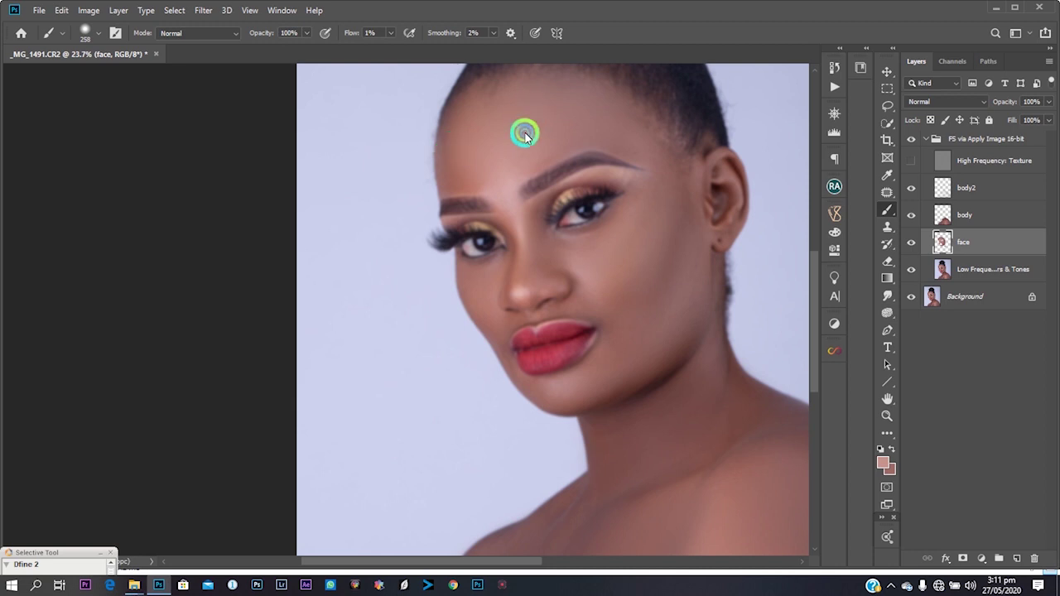
drag(525, 133, 511, 248)
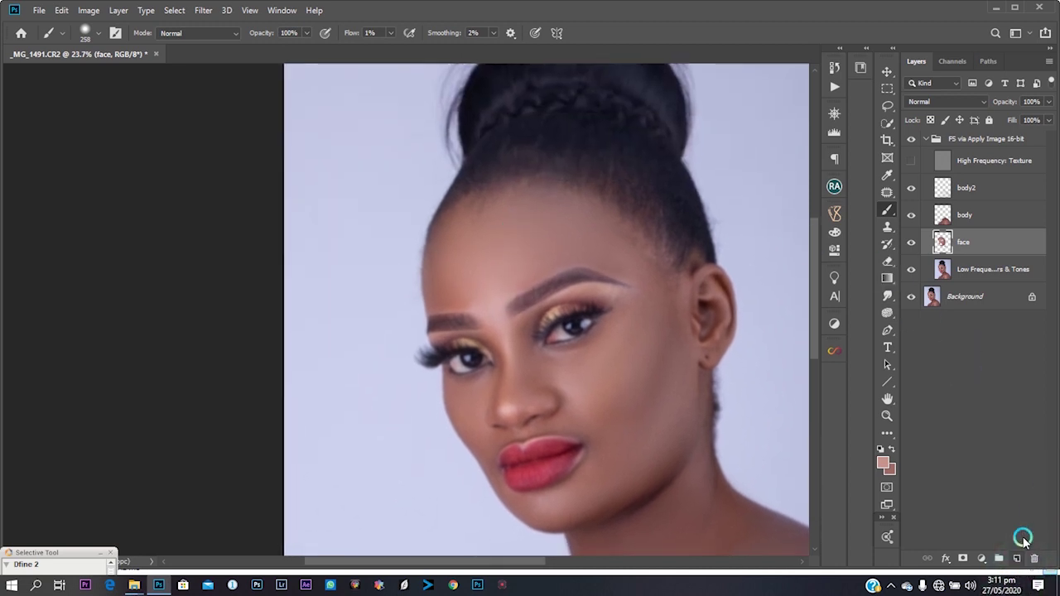
- Create a new layer above body2 and fill in the front hairline with a sampled dark hair tone and a 326 px Brush
click(1007, 195)
key(ctrl+shift+alt+n)
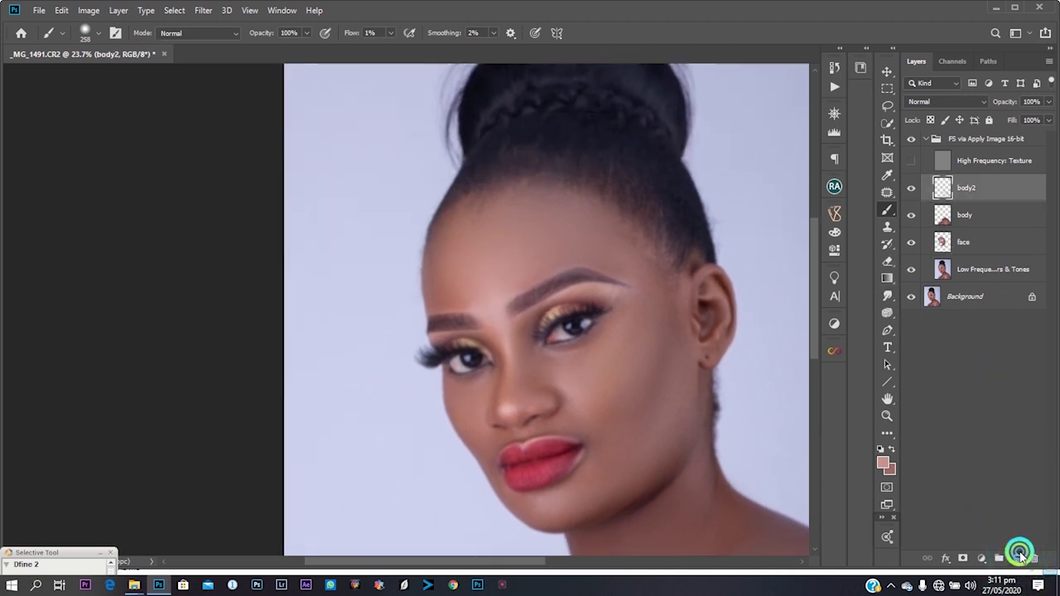
alt+click(627, 142)
alt+right_click(601, 158)
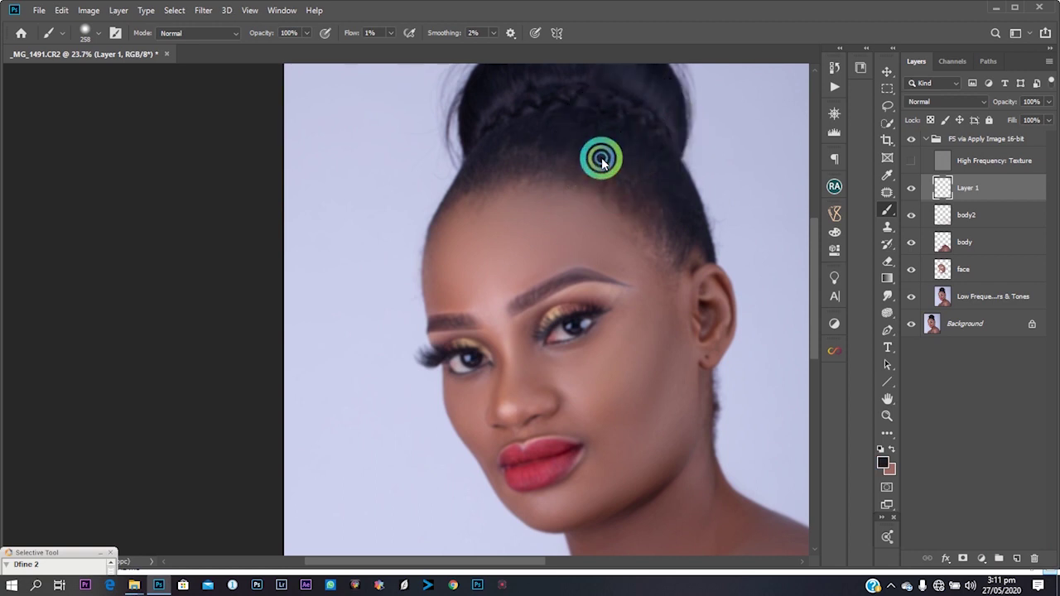
drag(606, 158, 609, 156)
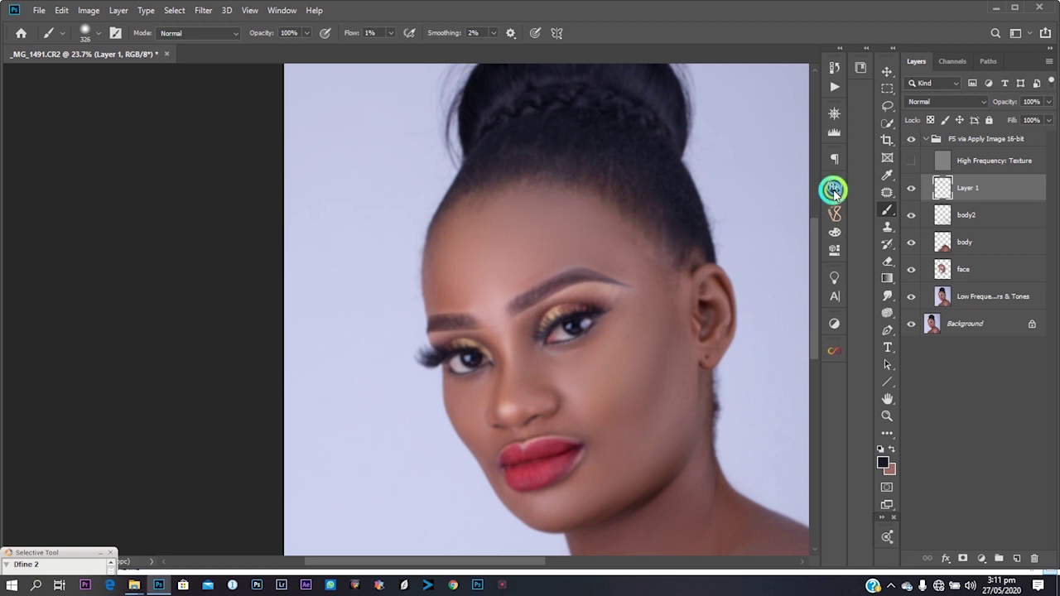
- Show the High Frequency: Texture layer and compare the hairline with and without the painting on Layer 1
click(912, 161)
click(912, 188)
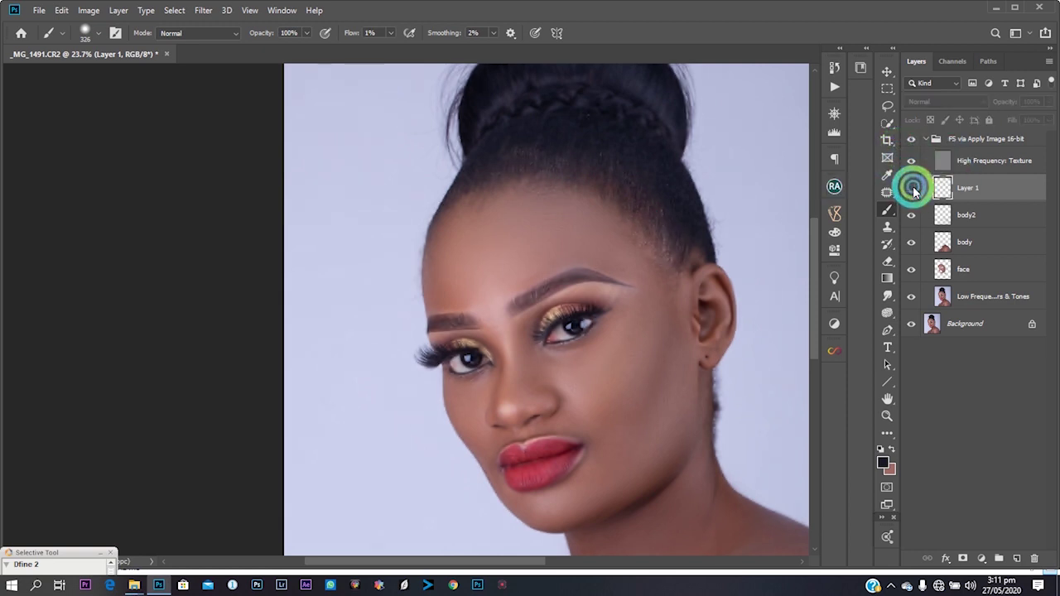
click(913, 187)
click(914, 189)
click(916, 193)
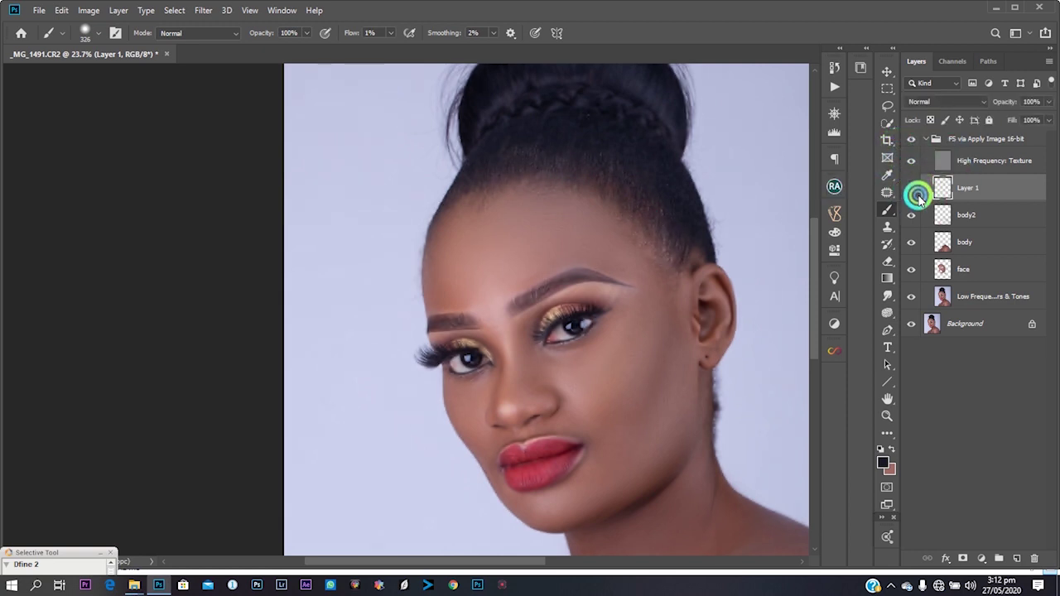
scroll(635, 302, down, 2)
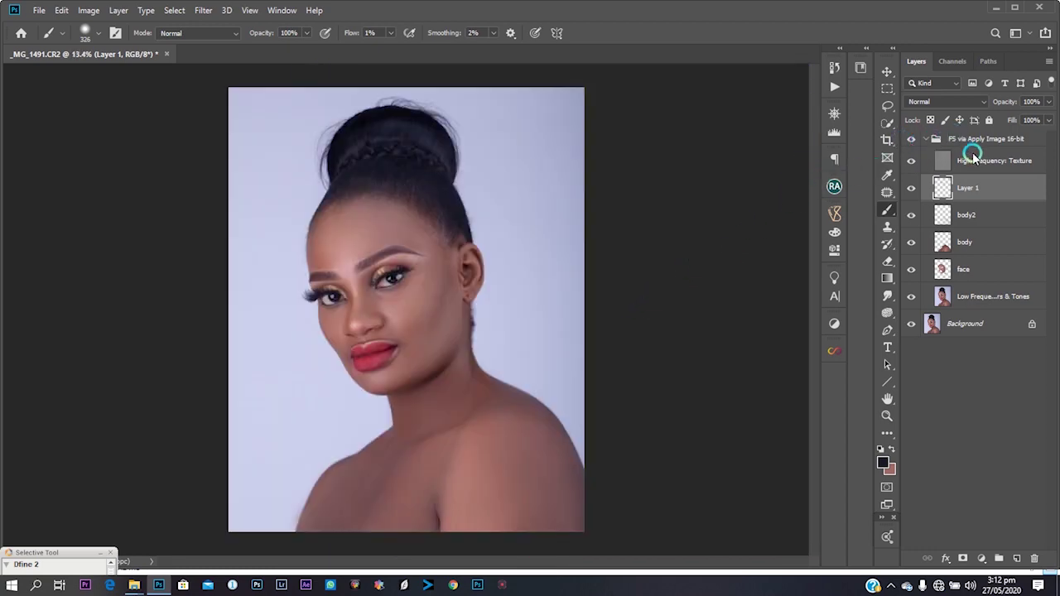
- Clone clean skin texture over the lines on the near upper arm on the High Frequency: Texture layer with the Clone Stamp
scroll(507, 401, up, 3)
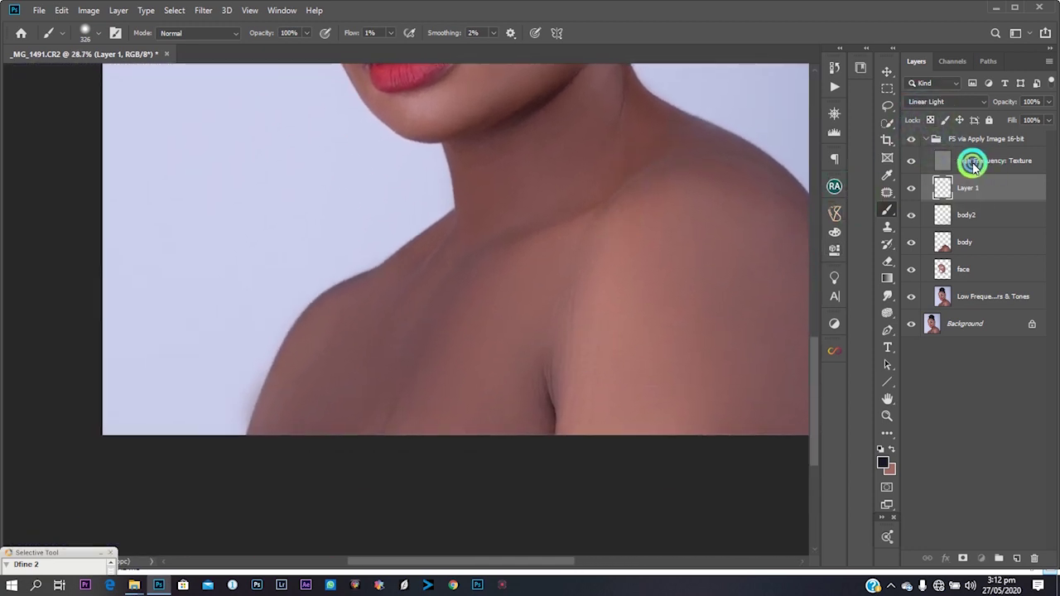
click(974, 166)
click(887, 227)
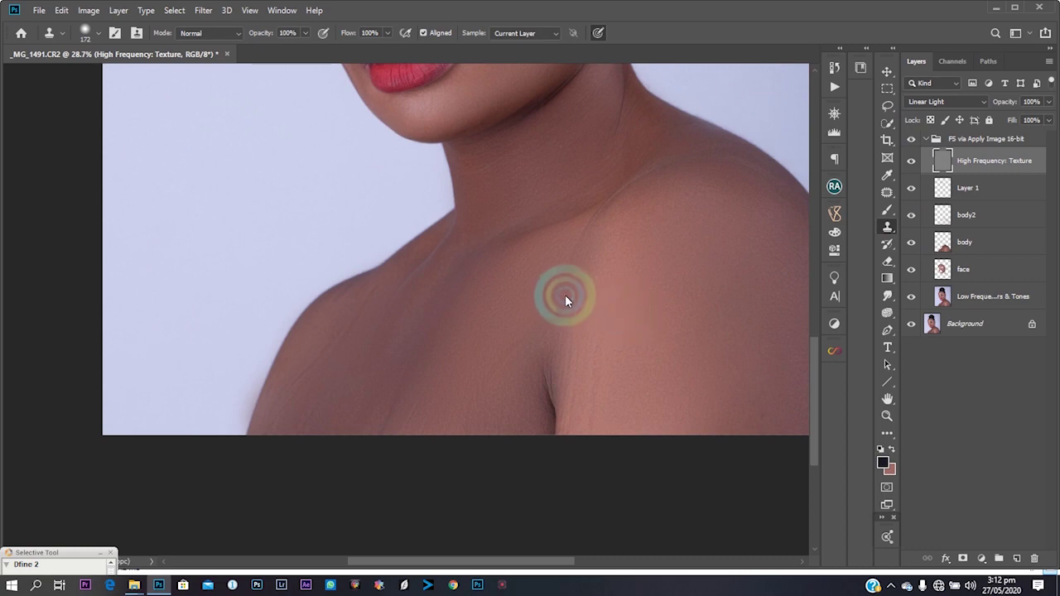
alt+right_click(638, 329)
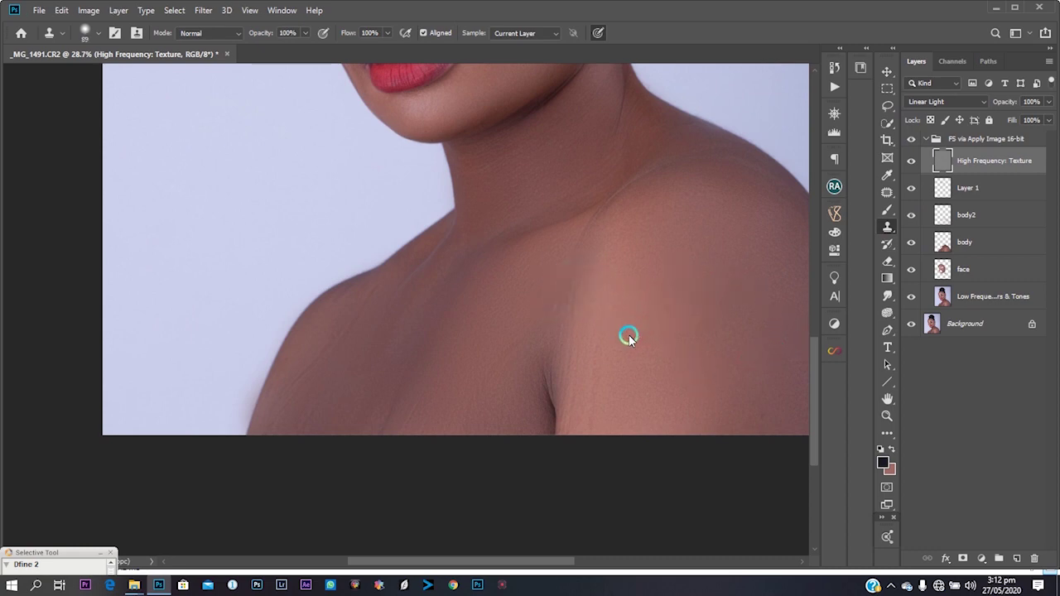
click(593, 384)
click(596, 376)
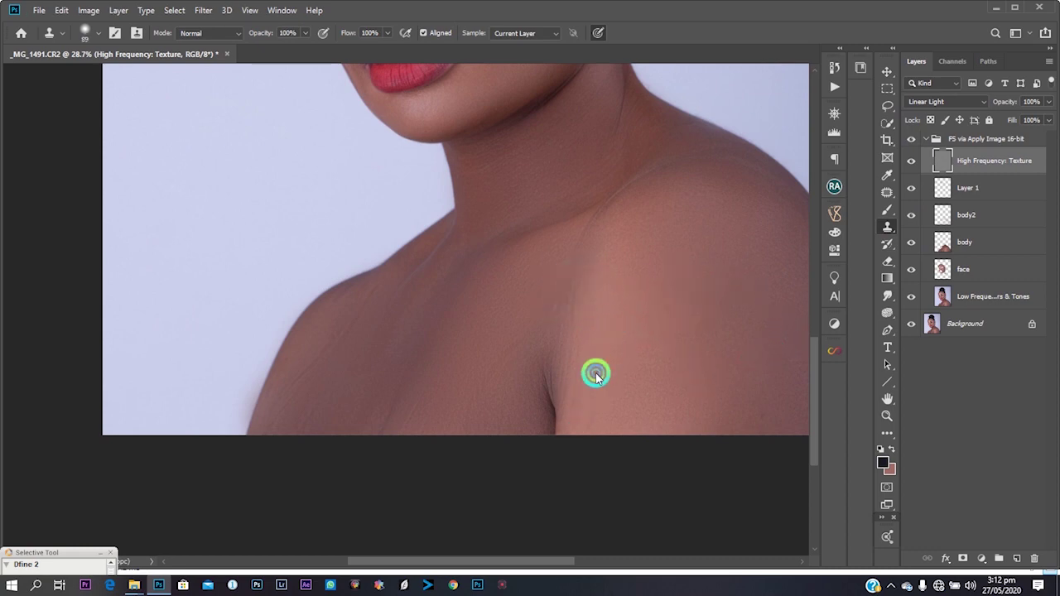
- Clean the texture lines along the fold between chest and near arm, down to the armpit, with the Clone Stamp
click(601, 307)
click(584, 278)
click(596, 303)
click(576, 318)
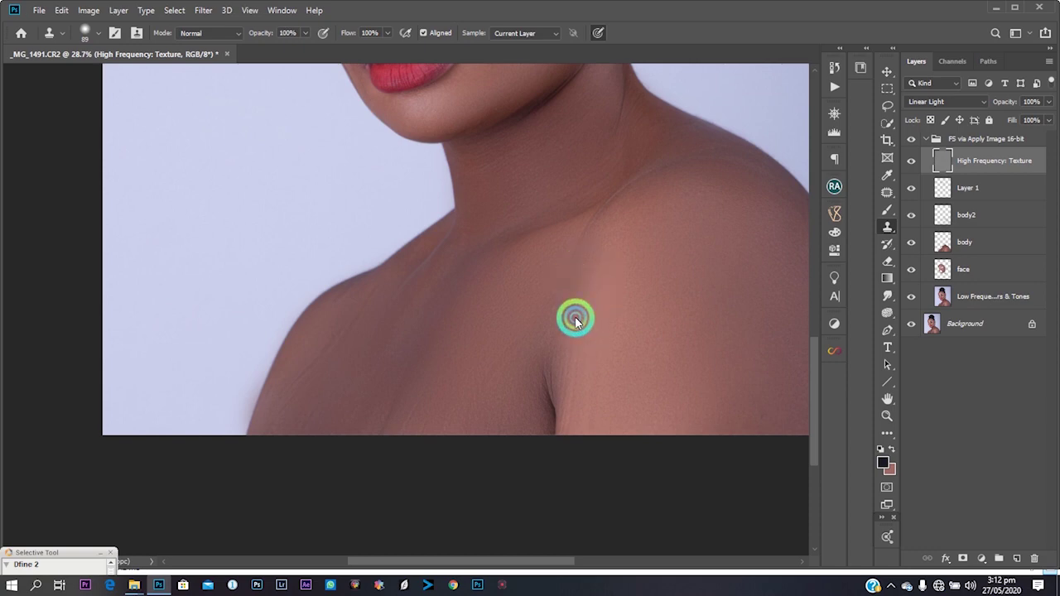
click(582, 331)
click(573, 444)
drag(591, 341, 566, 431)
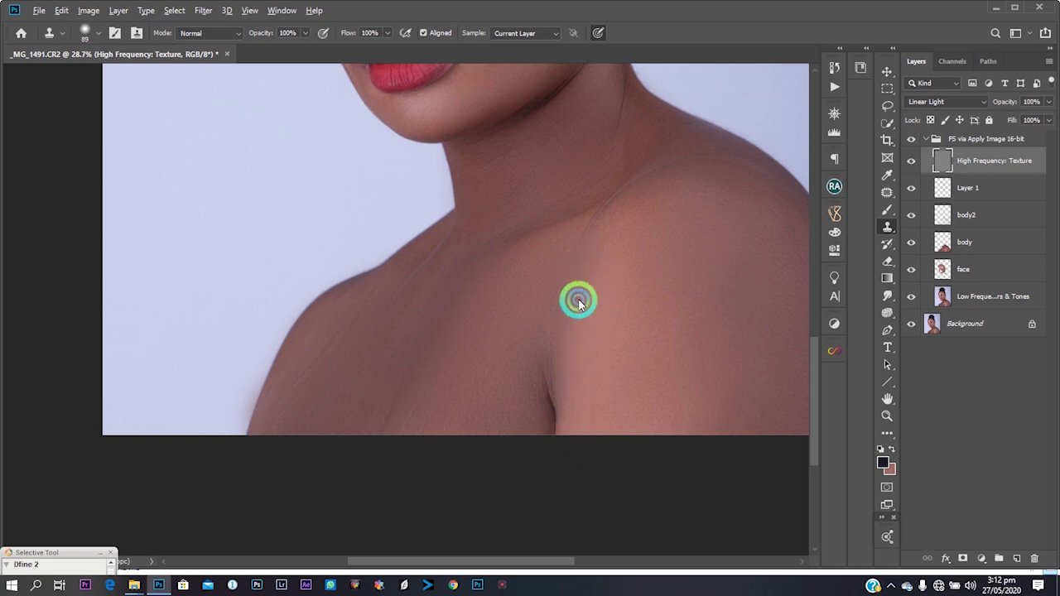
- Clone smooth texture over the creases in the middle of the upper chest on the High Frequency: Texture layer
mouse_move(591, 266)
mouse_down()
mouse_move(570, 319)
mouse_move(526, 308)
mouse_move(539, 294)
mouse_move(480, 400)
mouse_up()
mouse_move(515, 319)
mouse_down()
mouse_move(501, 441)
mouse_move(516, 321)
mouse_move(484, 383)
mouse_up()
click(539, 281)
mouse_move(558, 264)
mouse_down()
mouse_move(514, 381)
mouse_move(522, 315)
mouse_up()
click(469, 358)
- Refine the remaining fine lines on the chest and above the armpit crease in close-up with the Clone Stamp
scroll(470, 369, up, 3)
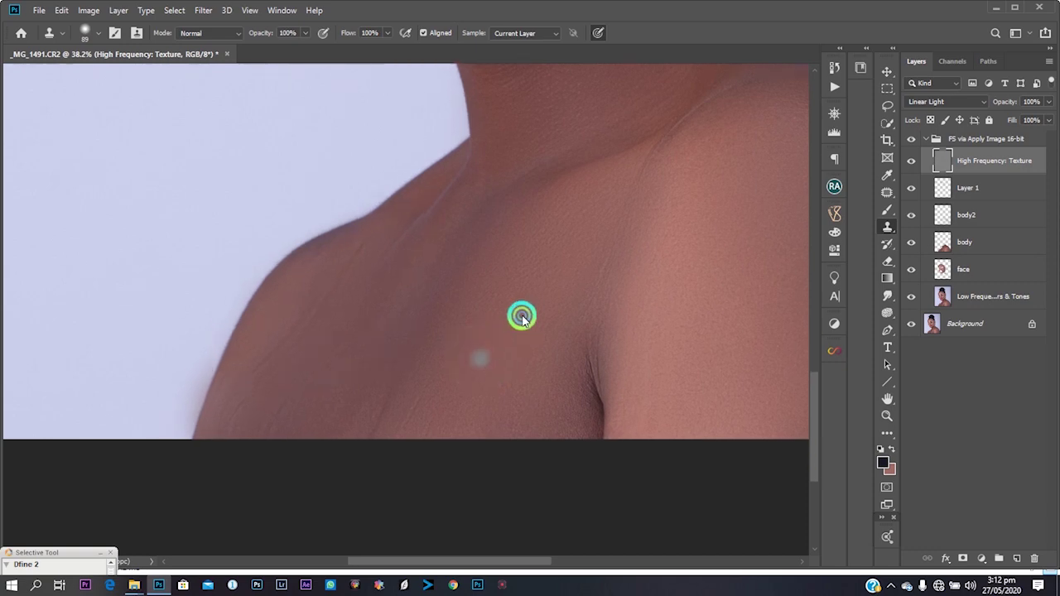
scroll(522, 320, up, 3)
drag(569, 267, 547, 353)
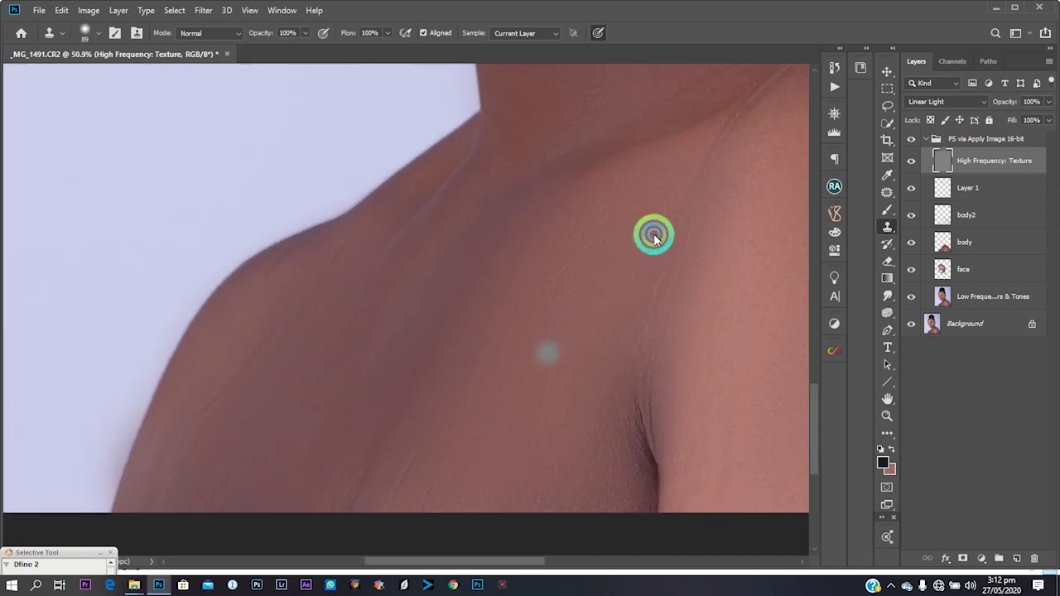
drag(654, 236, 665, 245)
drag(549, 364, 626, 292)
mouse_move(551, 319)
mouse_down()
mouse_move(500, 371)
mouse_move(519, 379)
mouse_move(536, 365)
mouse_move(497, 431)
mouse_up()
- Clone clean texture over the diagonal lines running down the middle of the far shoulder on the High Frequency: Texture layer
mouse_move(494, 362)
mouse_down()
mouse_move(477, 402)
mouse_move(608, 357)
mouse_up()
drag(488, 330, 547, 420)
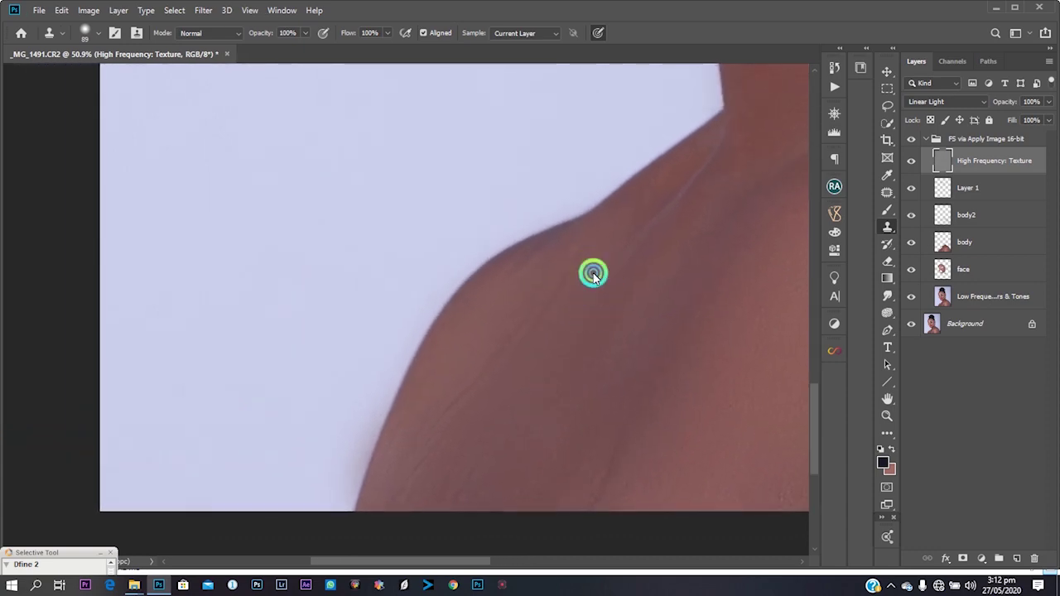
scroll(551, 337, left, 1)
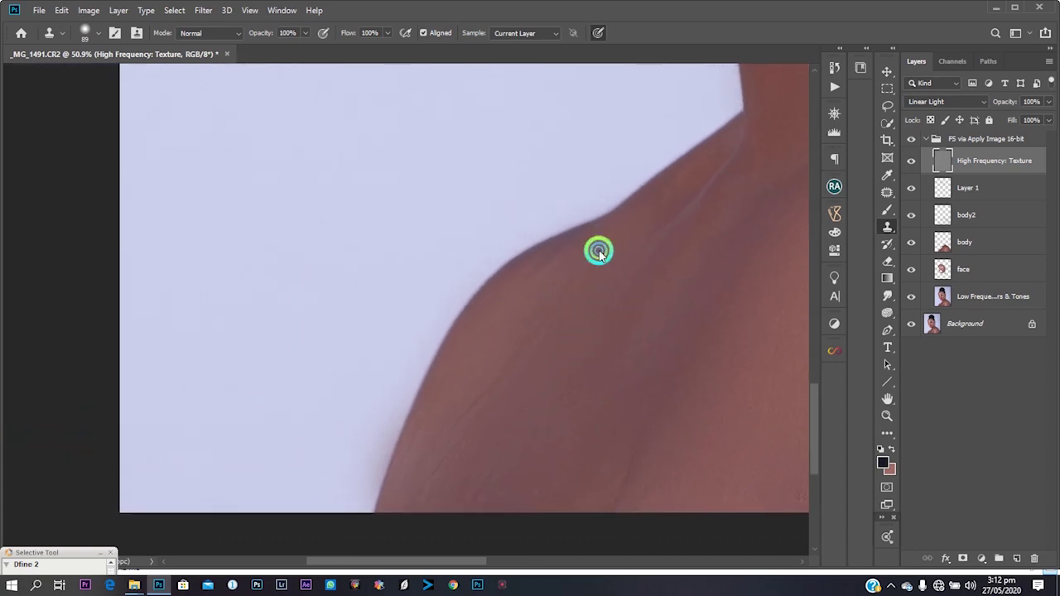
mouse_move(531, 387)
mouse_down()
mouse_move(558, 379)
mouse_move(539, 341)
mouse_move(534, 445)
mouse_up()
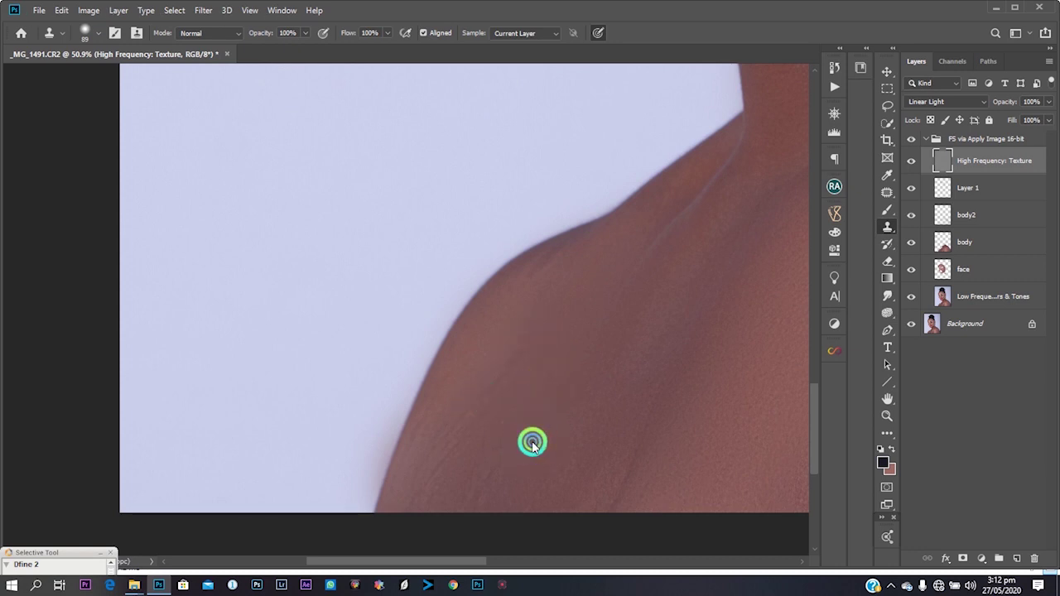
click(532, 443)
scroll(579, 421, left, 4)
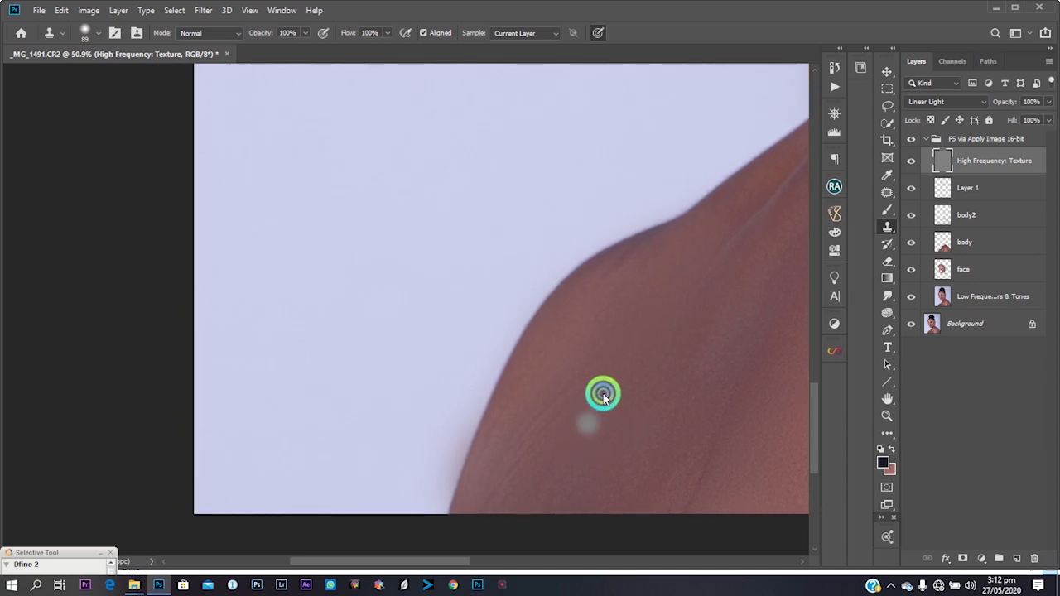
- Clean the remaining creases on the far upper arm near the photo's lower edge with the Clone Stamp
mouse_move(603, 396)
mouse_down()
mouse_move(602, 353)
mouse_move(575, 450)
mouse_move(537, 428)
mouse_move(584, 454)
mouse_up()
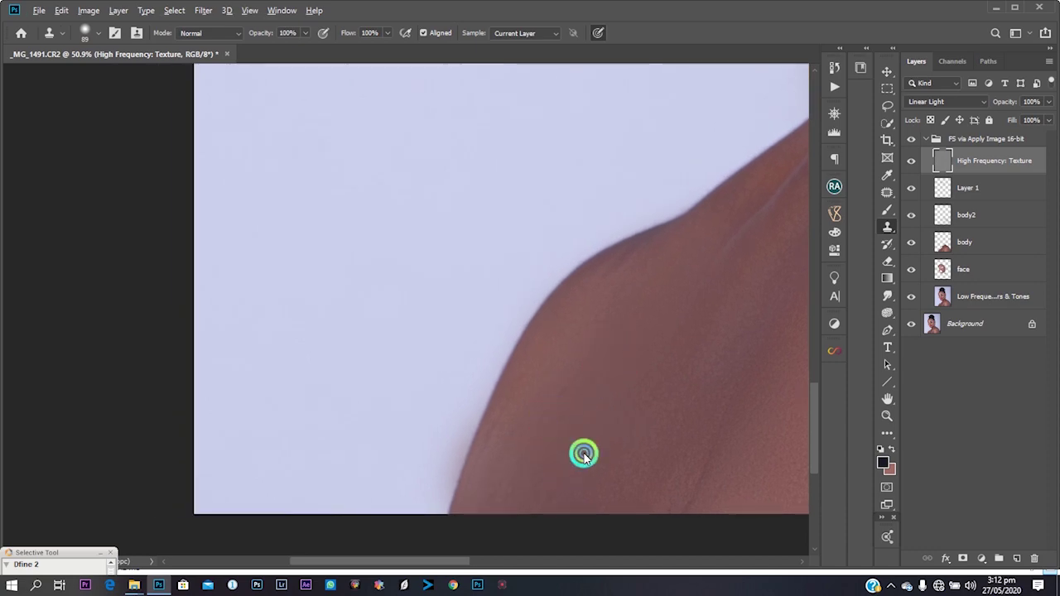
click(535, 473)
drag(570, 410, 532, 497)
click(579, 399)
click(593, 349)
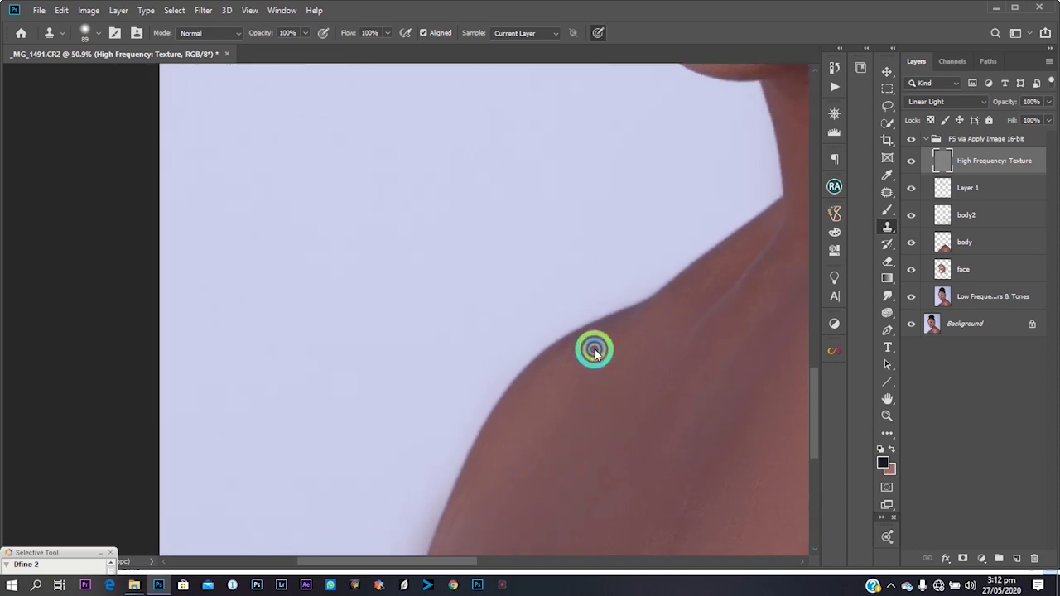
- Clone smooth texture along the top slope and outer curve of the far shoulder on the High Frequency: Texture layer
mouse_move(593, 352)
mouse_down()
mouse_move(578, 427)
mouse_move(594, 415)
mouse_move(620, 351)
mouse_move(619, 339)
mouse_move(588, 346)
mouse_move(584, 401)
mouse_move(633, 375)
mouse_move(648, 295)
mouse_up()
click(618, 343)
click(583, 398)
click(626, 332)
click(580, 339)
click(537, 371)
click(524, 440)
click(561, 422)
click(526, 416)
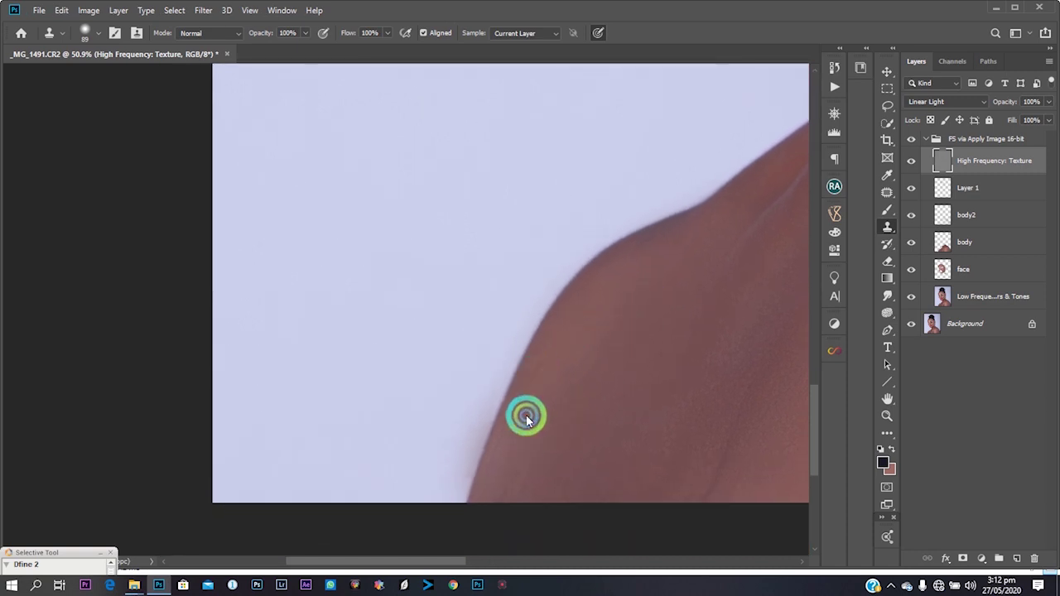
- Even out the last rough patches of texture on the lower part of the far upper arm with the Clone Stamp
click(516, 467)
click(570, 439)
click(520, 494)
drag(570, 439, 517, 449)
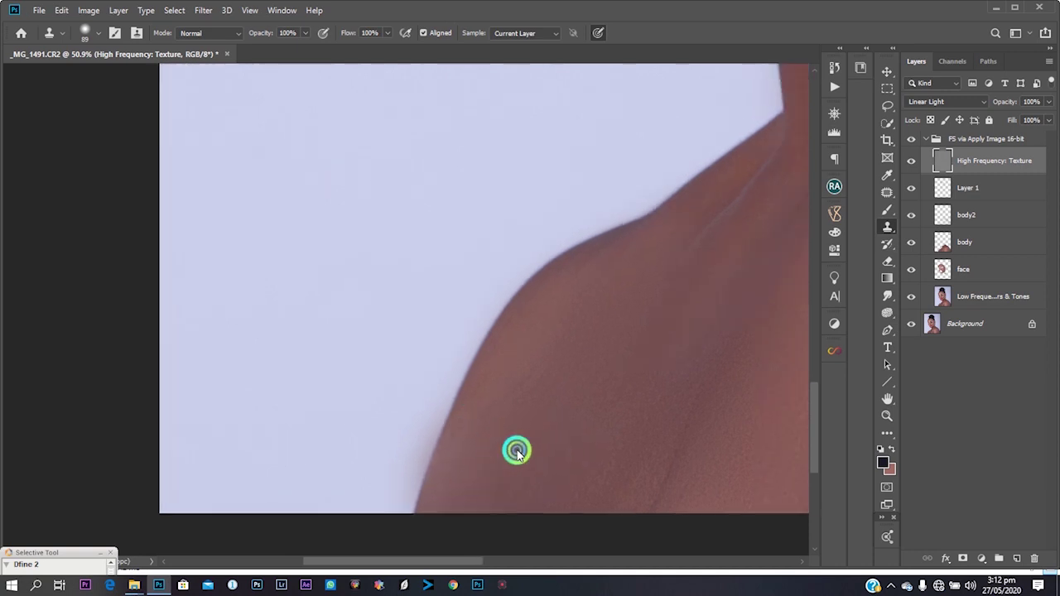
scroll(517, 451, right, 2)
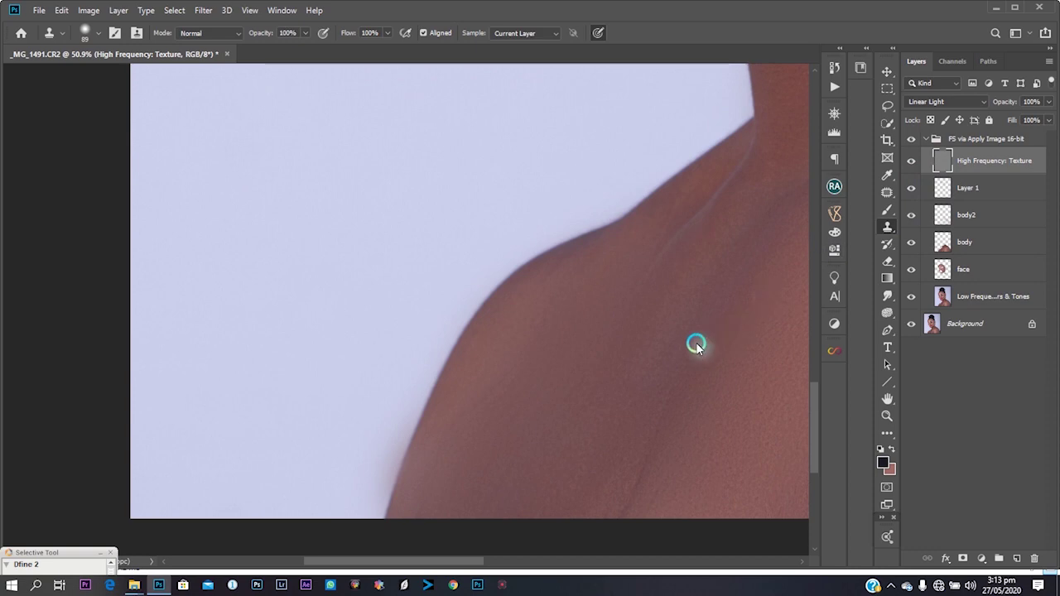
- Collapse the FS via Apply Image 16-bit group and toggle its visibility to compare the whole portrait before and after retouching
scroll(695, 346, down, 6)
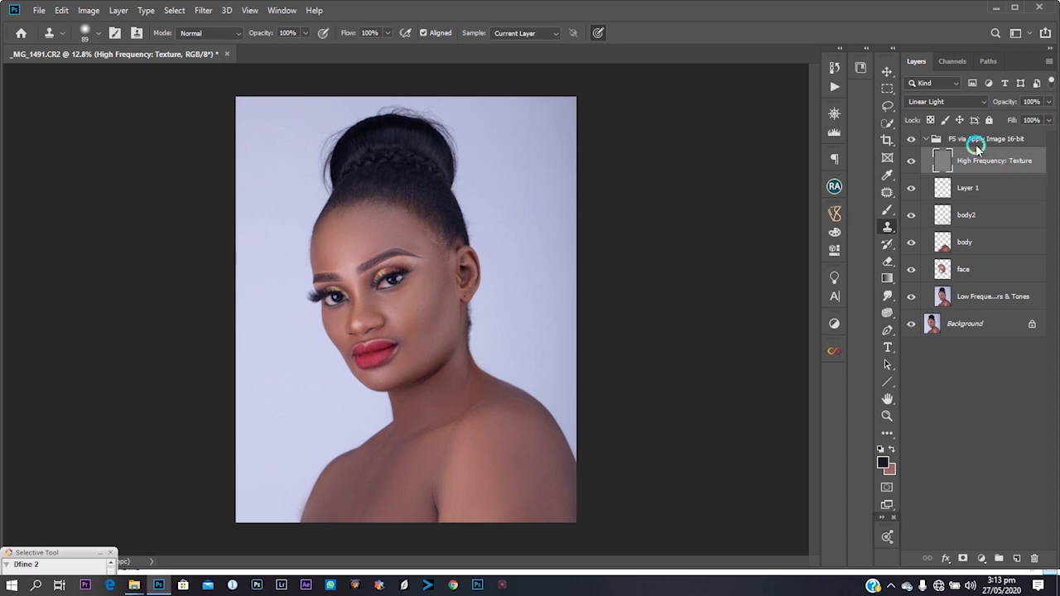
click(930, 145)
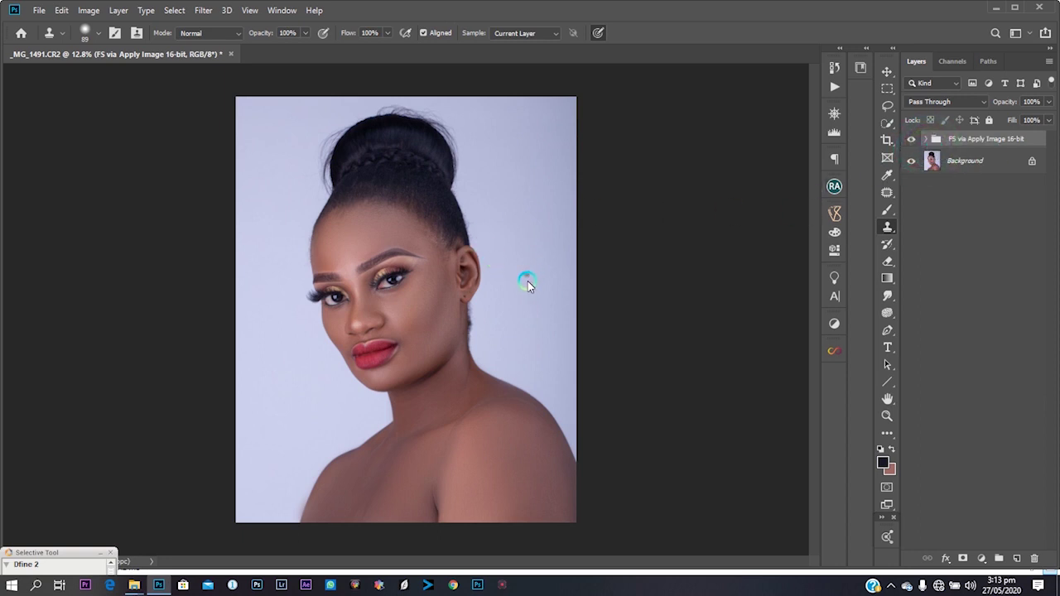
click(914, 140)
click(914, 140)
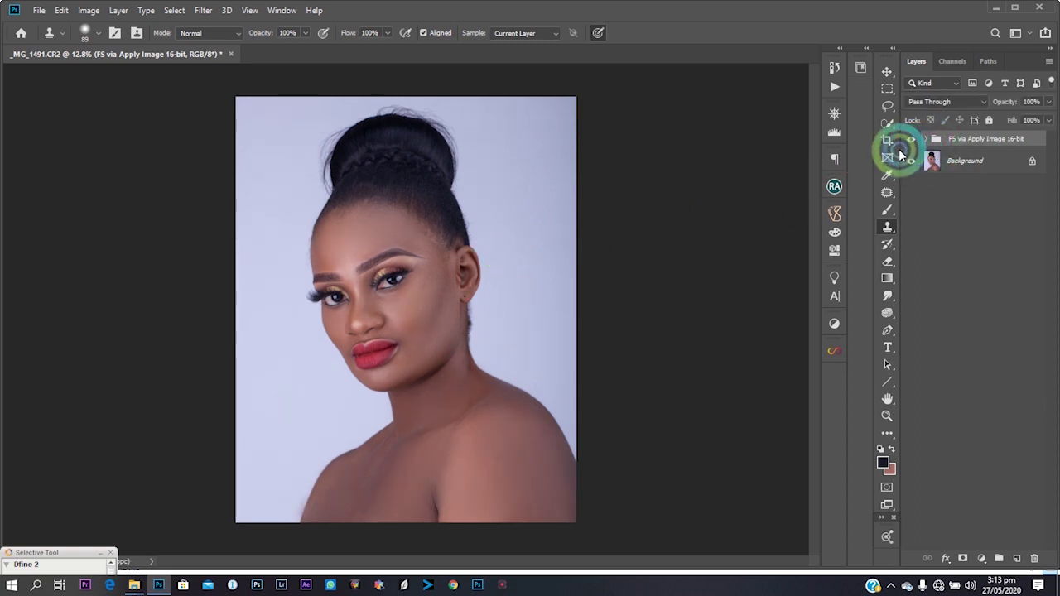
- Run the D&B Curves Setup from Beauty Retouch v3.2 to build the dodge and burn layers
click(836, 185)
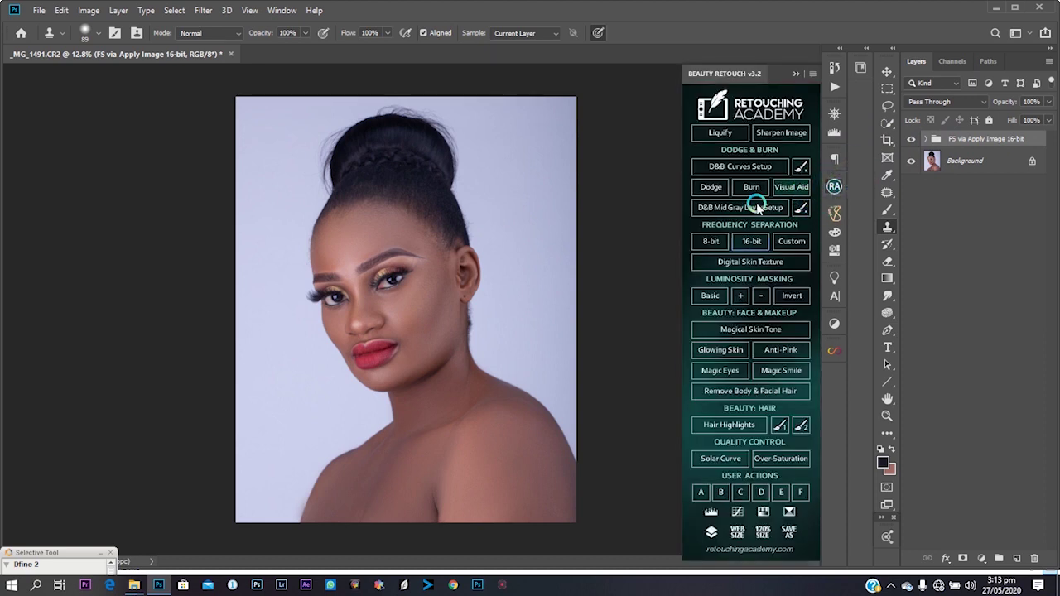
click(796, 74)
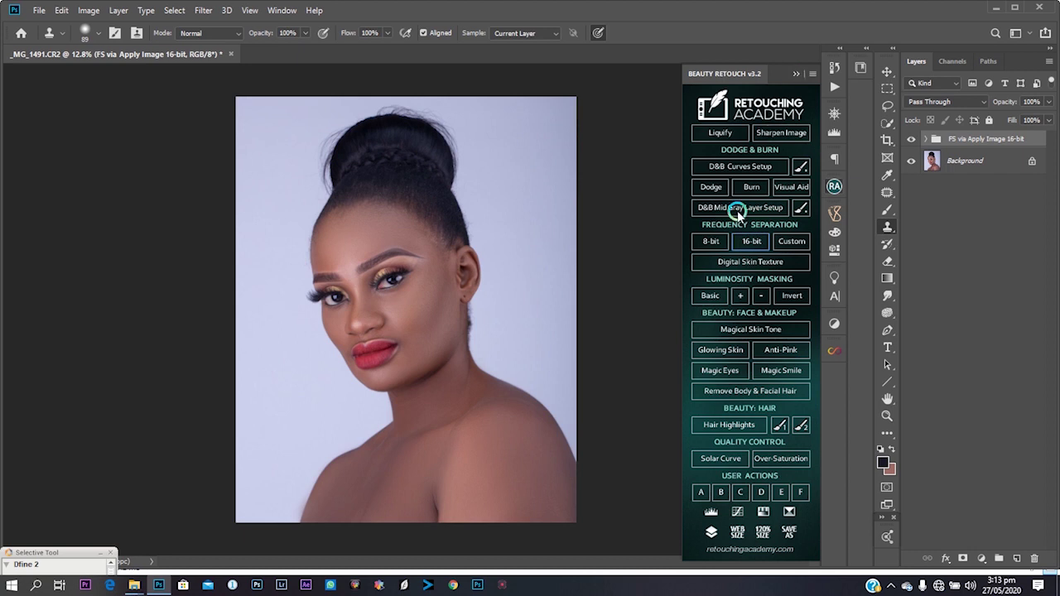
click(748, 166)
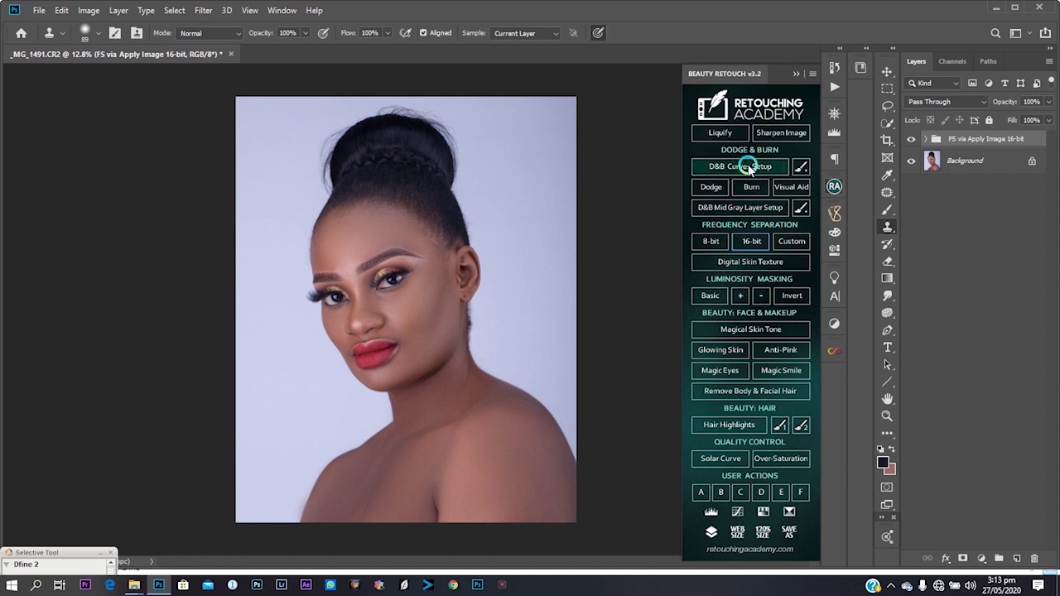
click(797, 74)
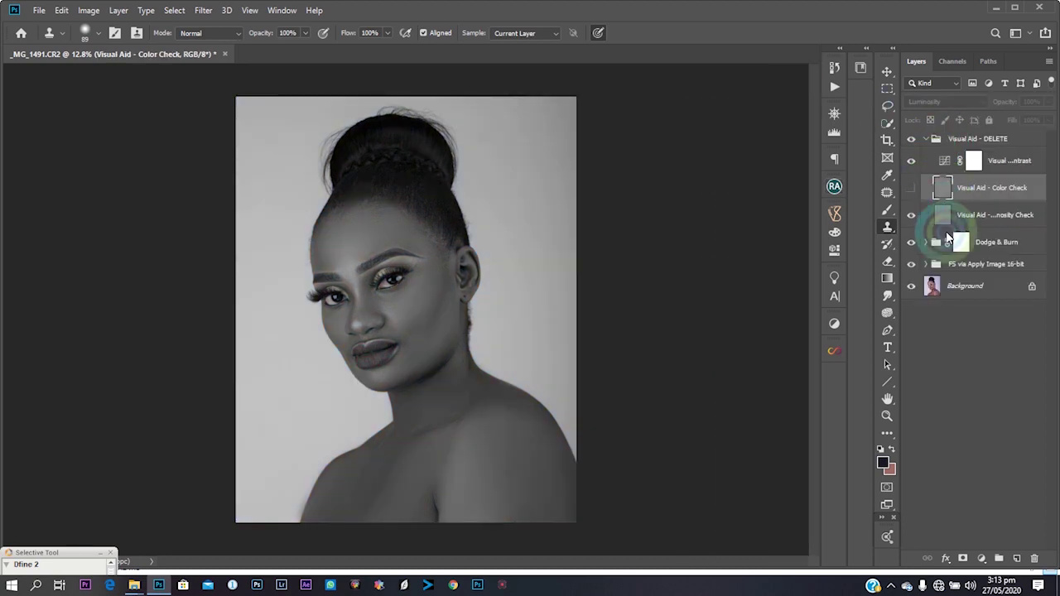
- Expand the Dodge & Burn group and make four copies of the Dodge Curve layer
click(931, 244)
click(972, 267)
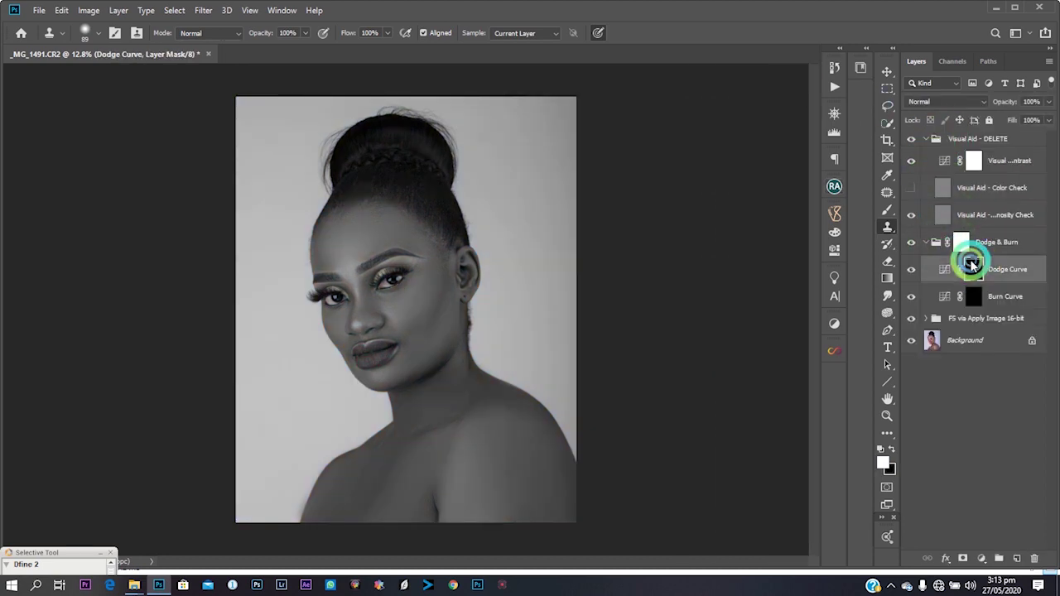
key(ctrl+j)
key(ctrl+j)
key(ctrl+j)
key(ctrl+j)
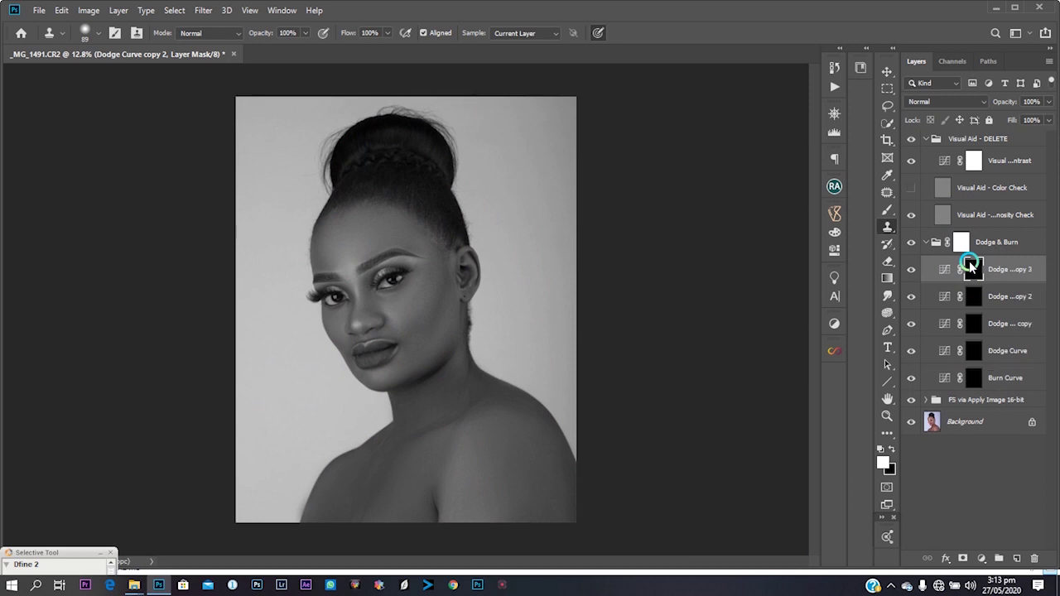
- Make five copies of the Burn Curve layer in the Dodge & Burn group
click(992, 405)
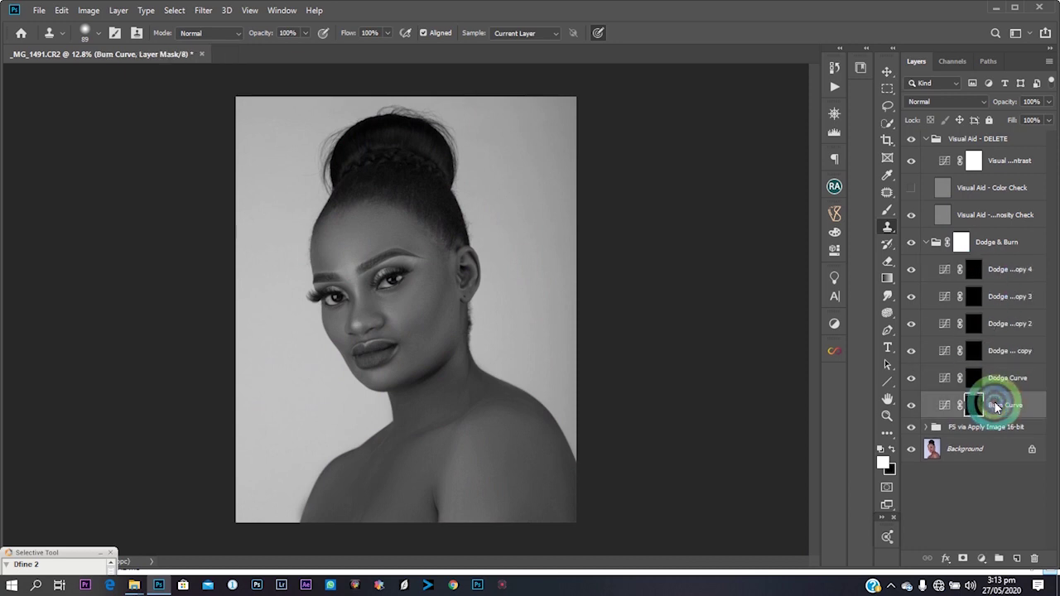
key(ctrl+j)
key(ctrl+j)
key(ctrl+j)
key(ctrl+j)
key(ctrl+j)
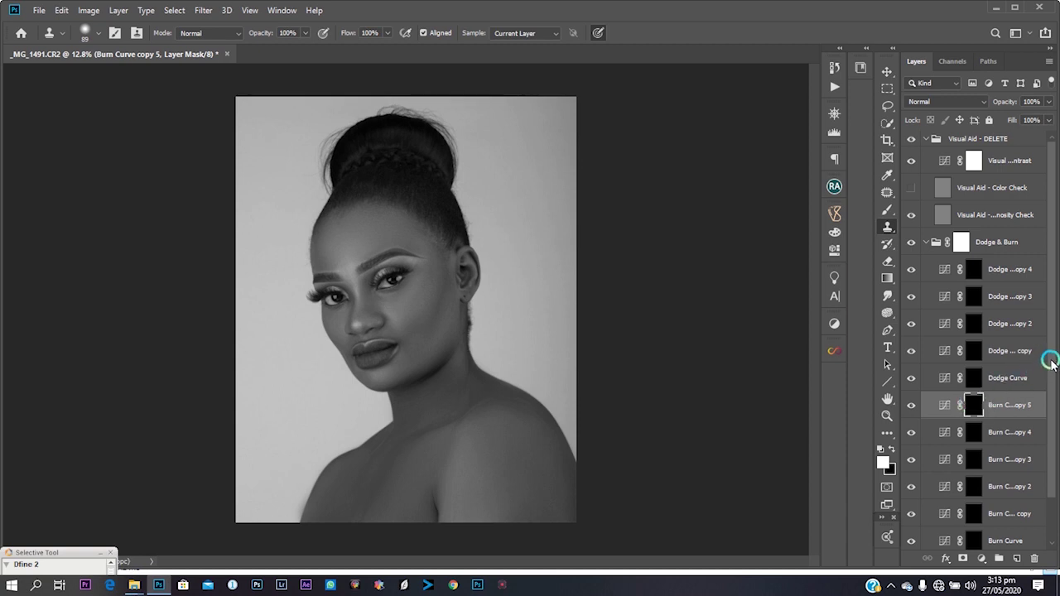
- Target the mask of Dodge Curve copy 4 and hide the FS via Apply Image 16-bit group to reveal the original shading
click(1014, 270)
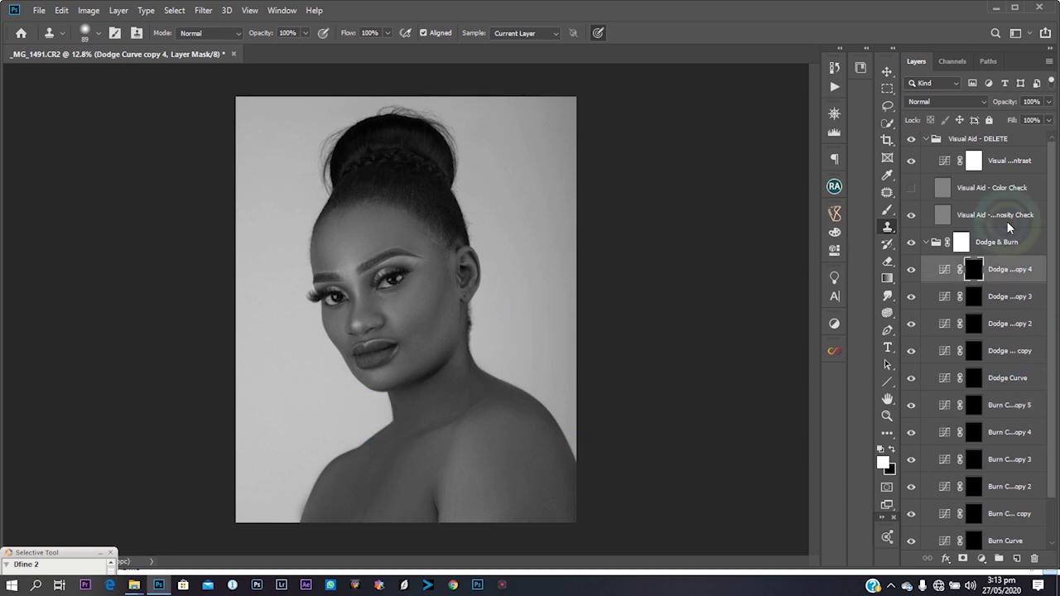
drag(395, 272, 429, 286)
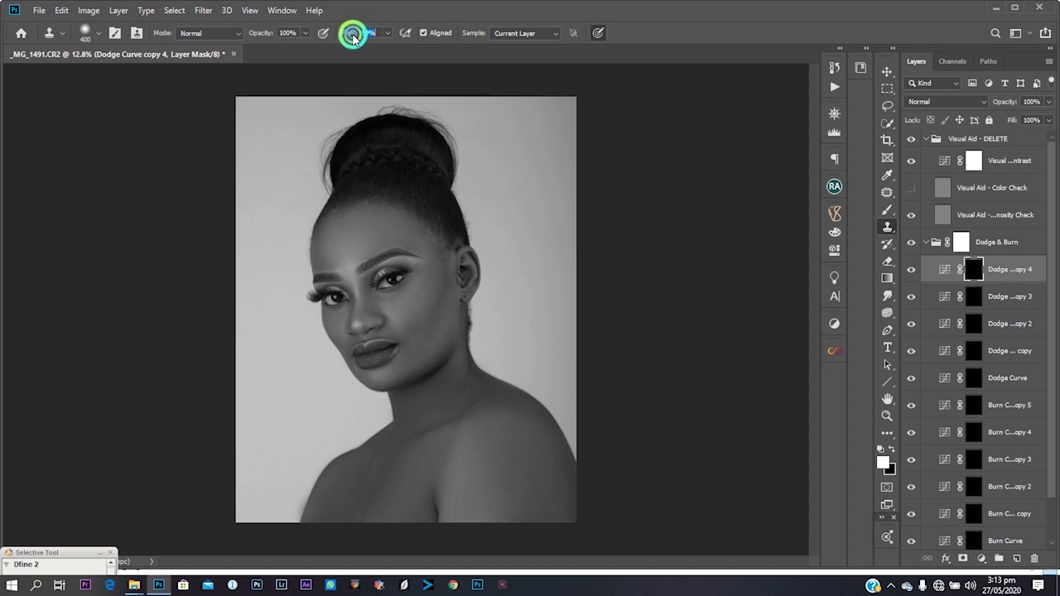
drag(410, 303, 412, 305)
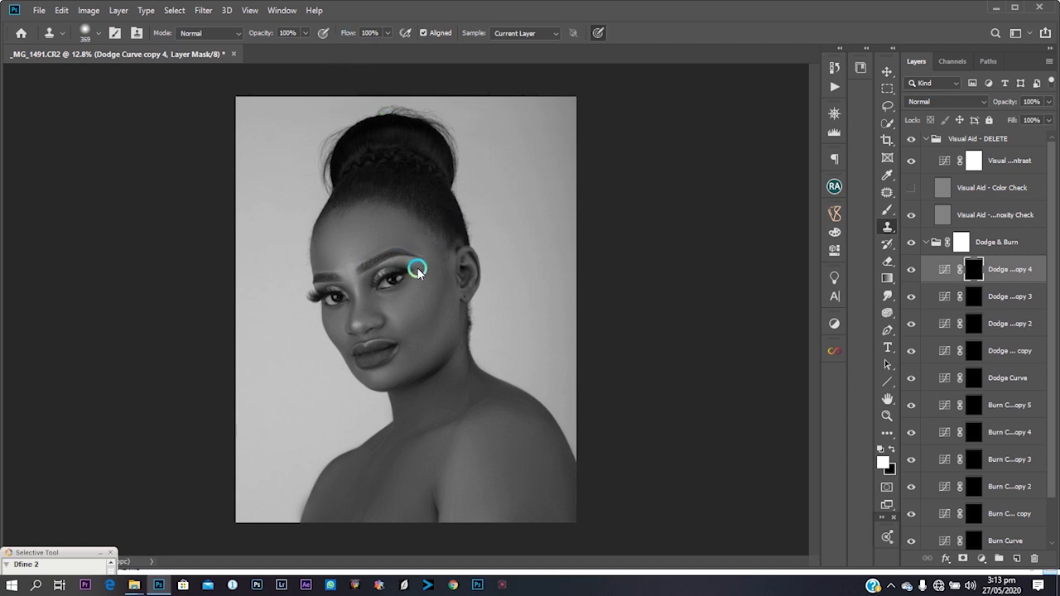
drag(424, 291, 421, 287)
scroll(1035, 315, down, 2)
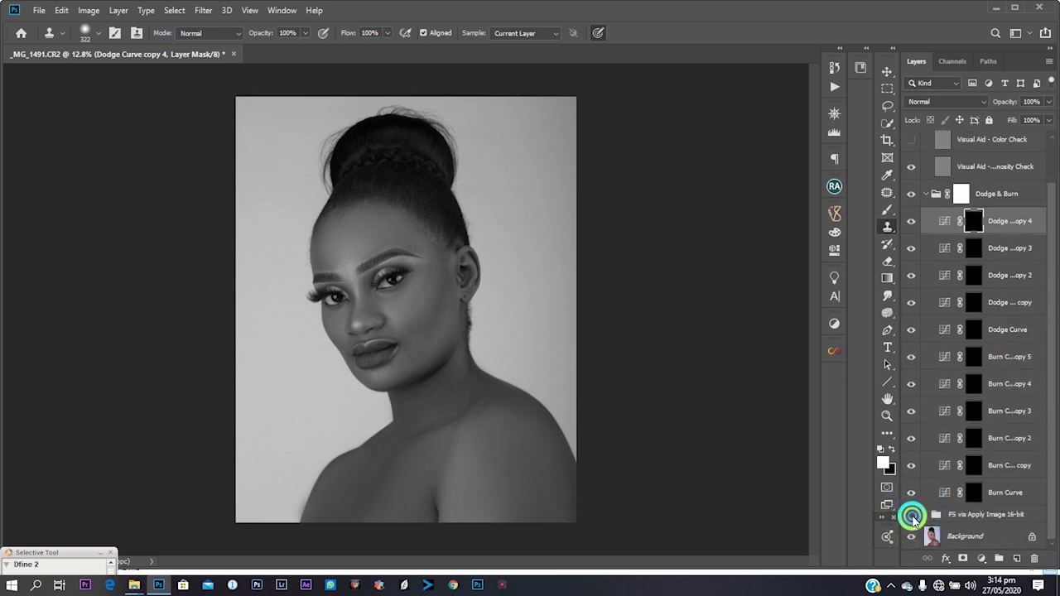
click(912, 515)
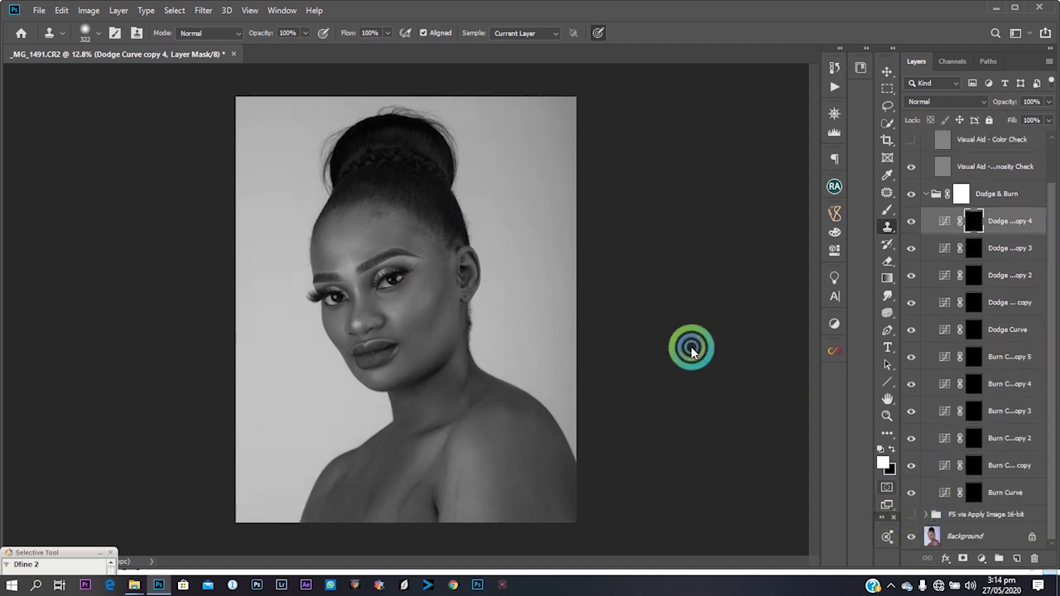
- Switch to the Brush tool with 99% flow and paint a white highlight on the near cheek in the Dodge Curve copy 4 mask
click(421, 282)
click(483, 221)
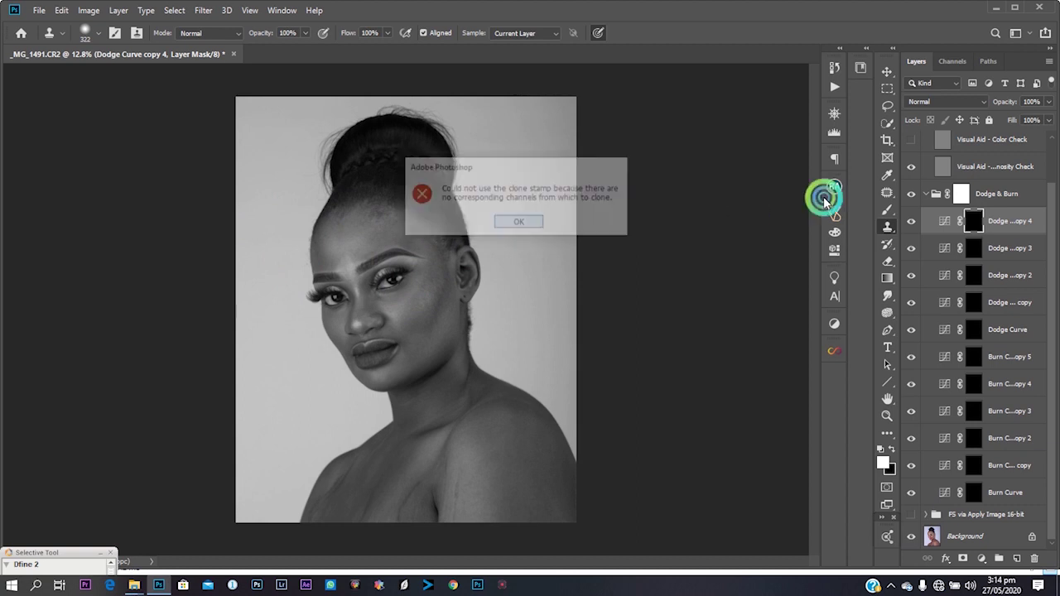
click(864, 187)
click(890, 174)
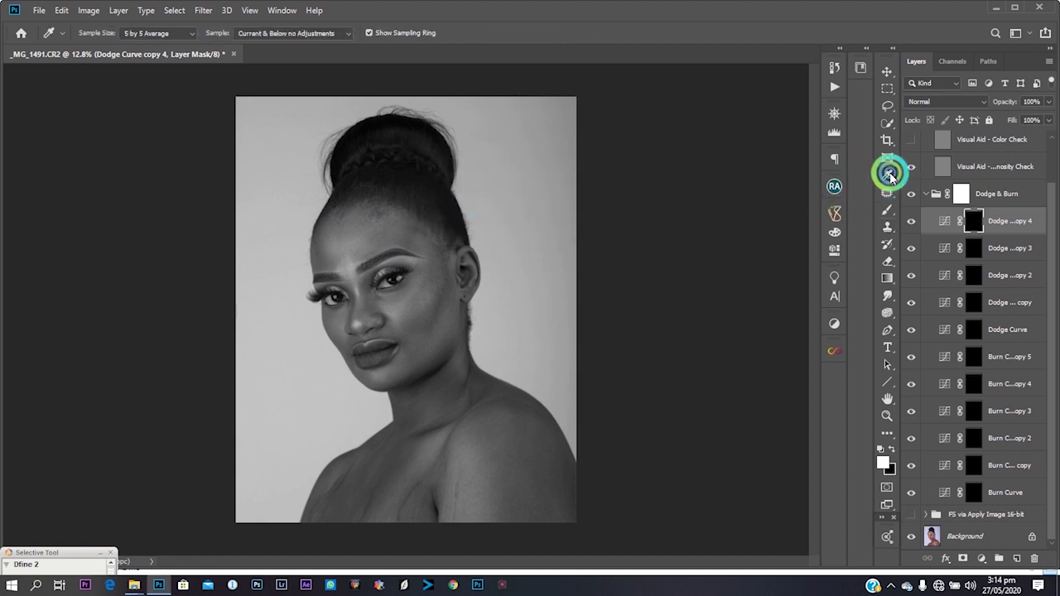
drag(888, 214, 926, 207)
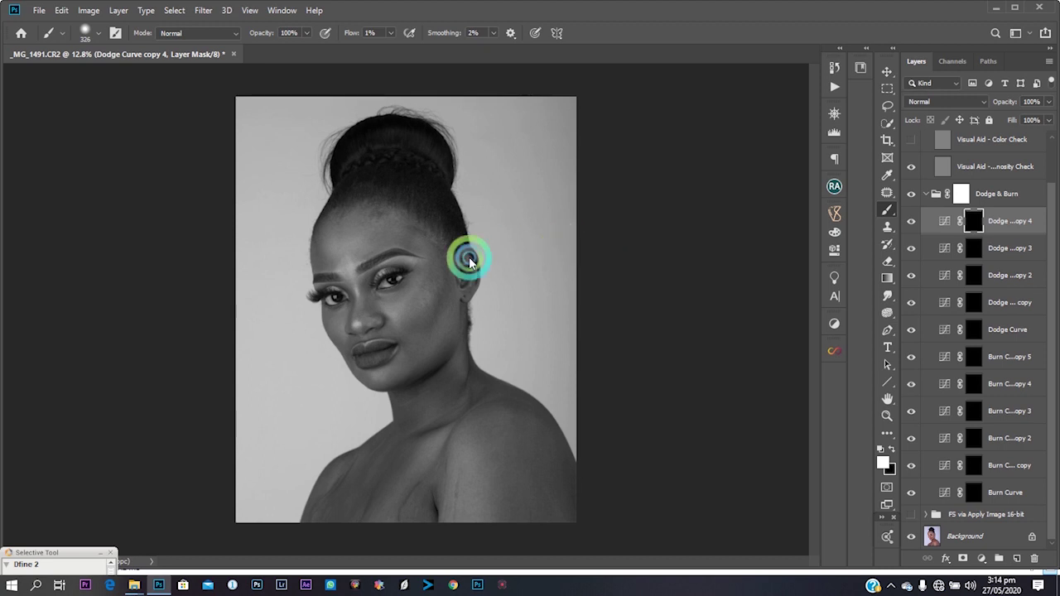
drag(347, 32, 502, 44)
alt+right_click(428, 299)
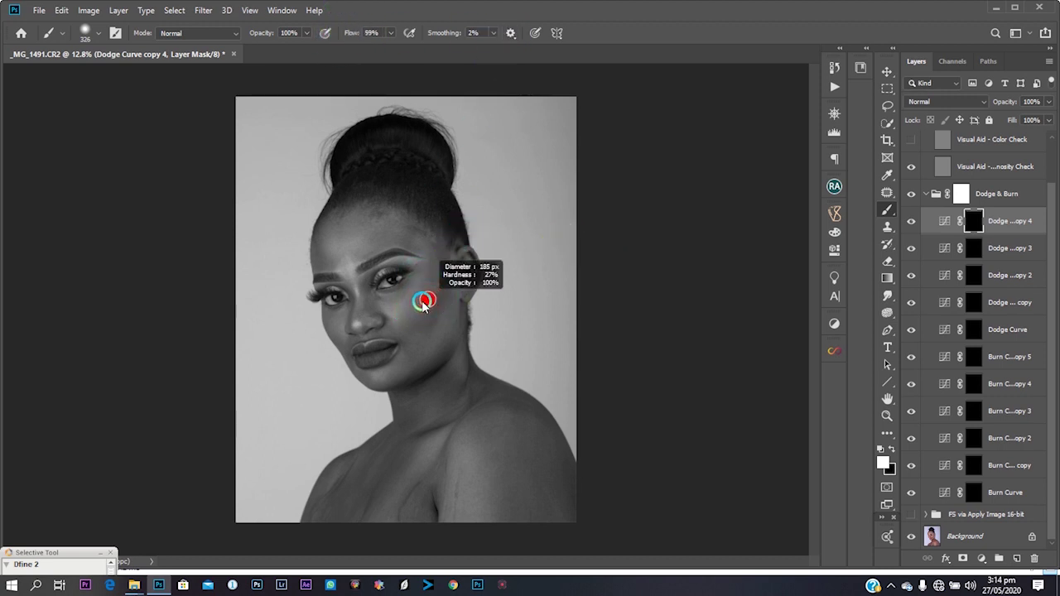
mouse_move(427, 303)
mouse_down()
mouse_move(420, 284)
mouse_move(405, 312)
mouse_up()
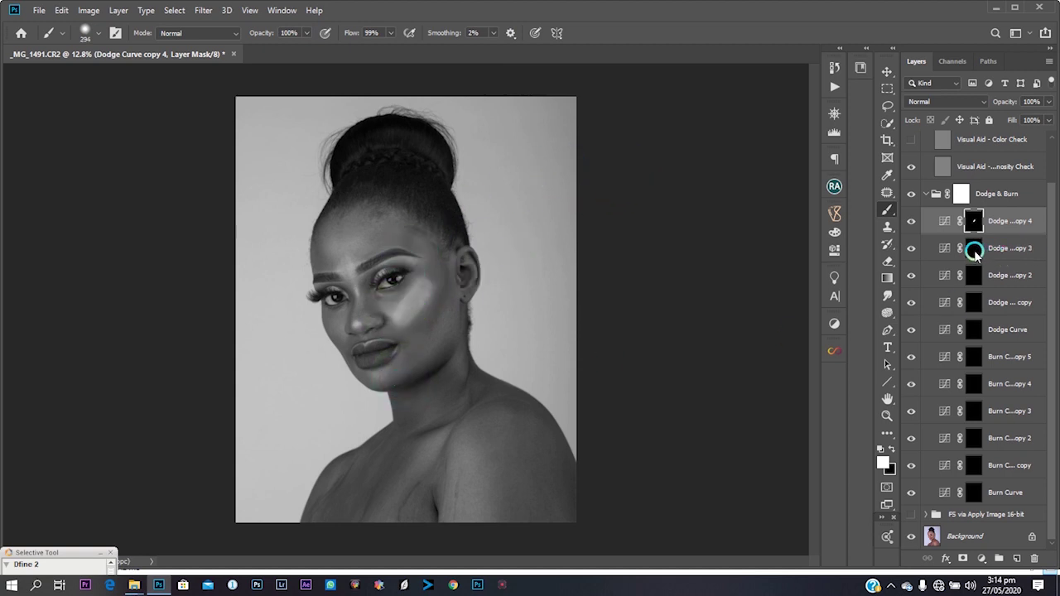
- Paint white highlights on the chin, forehead and nose in the Dodge Curve copy 3 mask, resizing the soft brush for each area
click(974, 250)
click(382, 379)
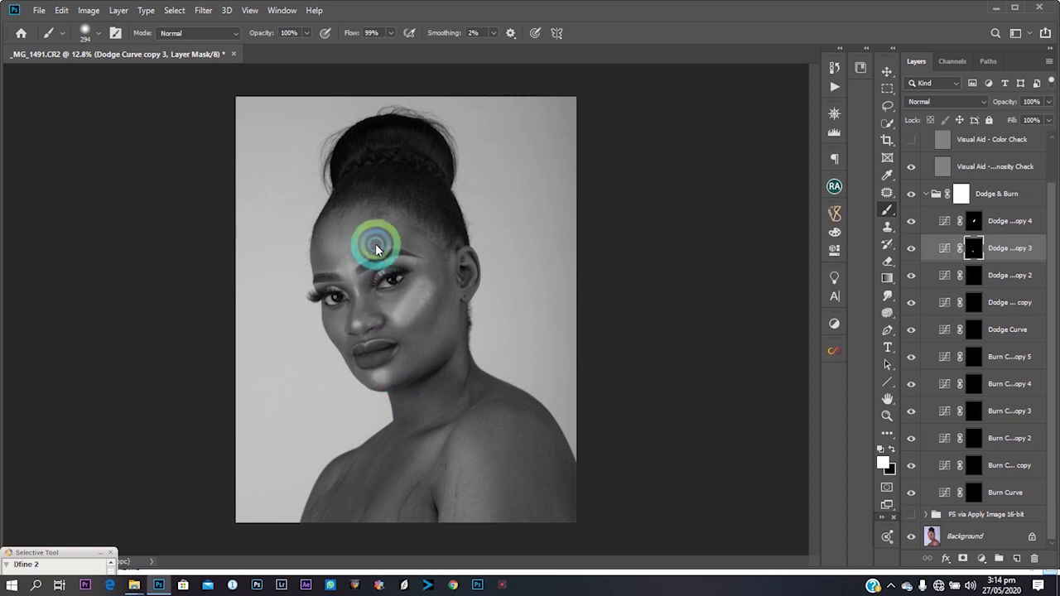
drag(335, 245, 348, 244)
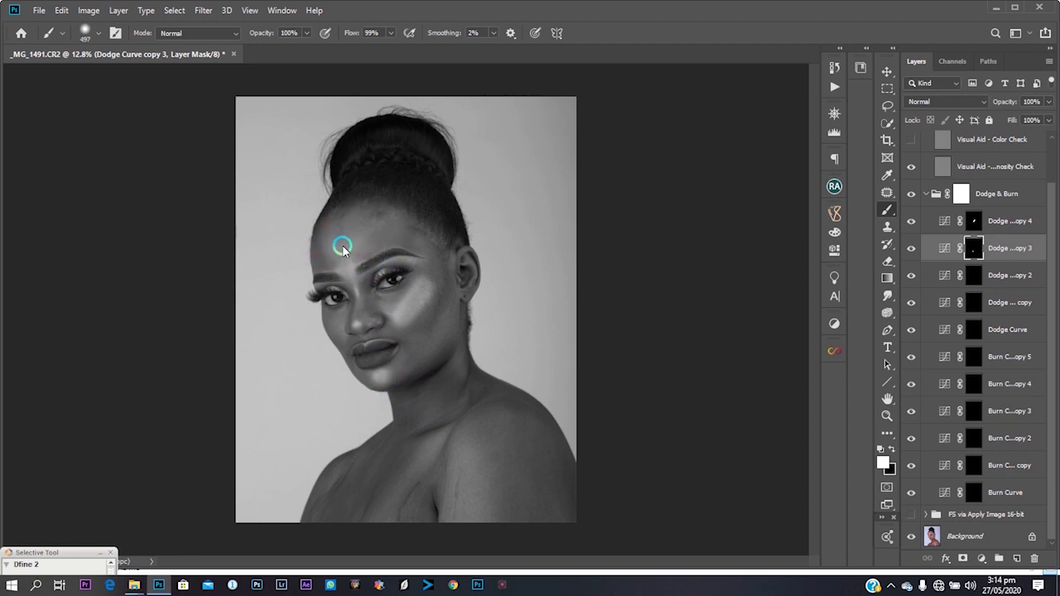
alt+right_click(342, 248)
click(367, 306)
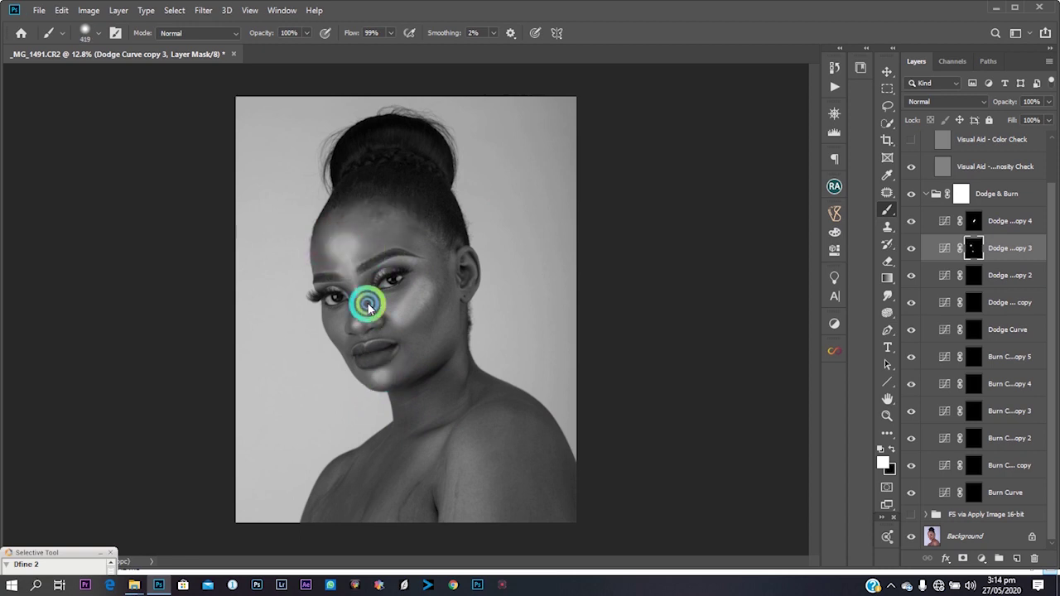
alt+right_click(360, 329)
alt+right_click(446, 284)
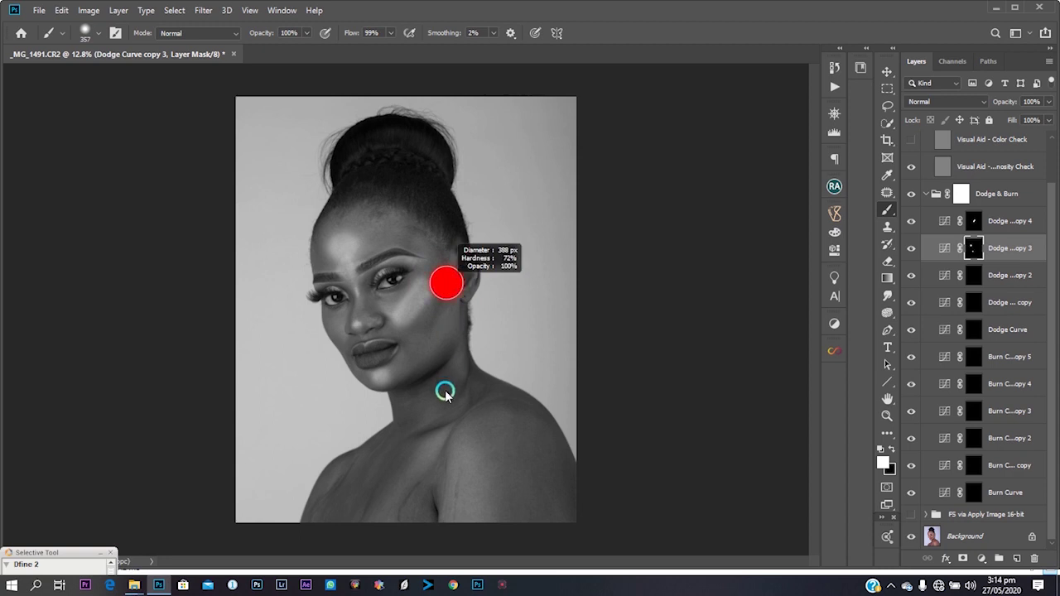
alt+right_click(445, 283)
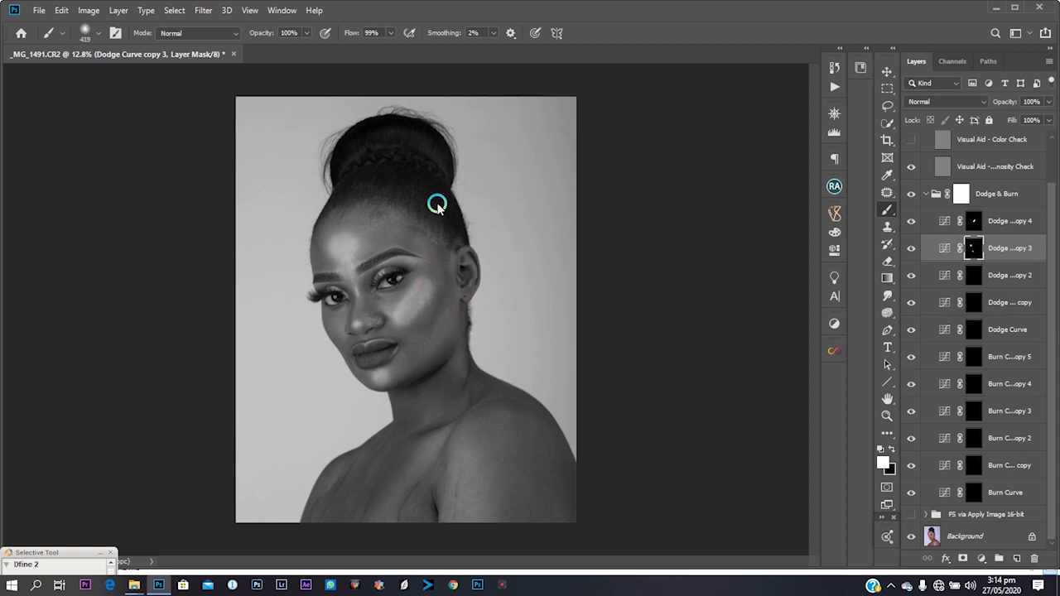
alt+right_click(330, 314)
- Paint white highlights across the collarbone area and both shoulders in the Dodge Curve copy 2 mask, adjusting the brush size as needed
alt+right_click(449, 436)
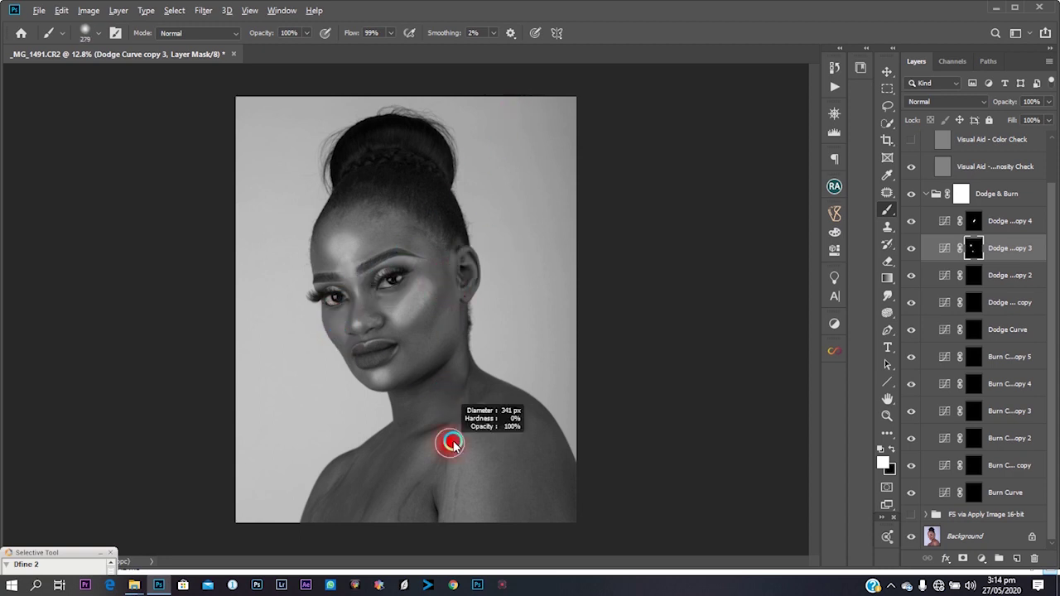
click(977, 277)
mouse_move(367, 467)
mouse_down()
mouse_move(437, 438)
mouse_move(410, 477)
mouse_move(597, 443)
mouse_move(485, 464)
mouse_up()
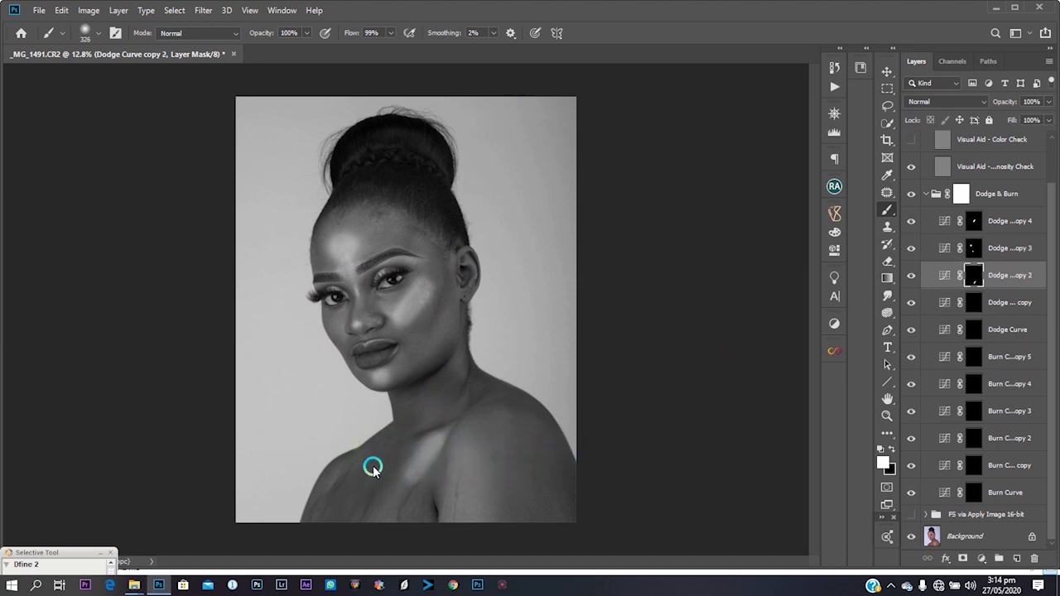
alt+right_click(346, 471)
drag(342, 471, 334, 480)
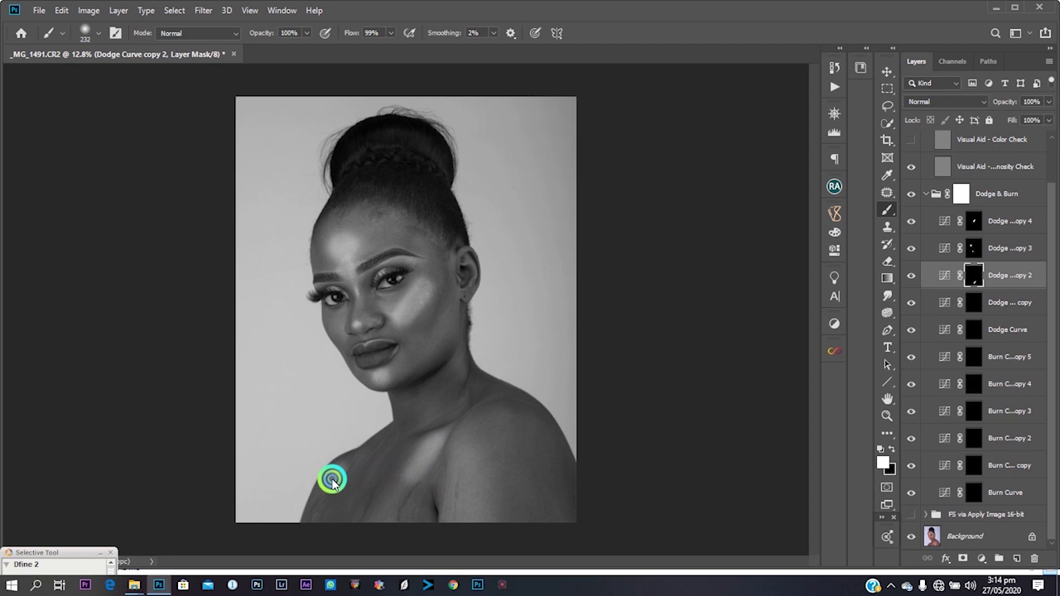
alt+right_click(457, 450)
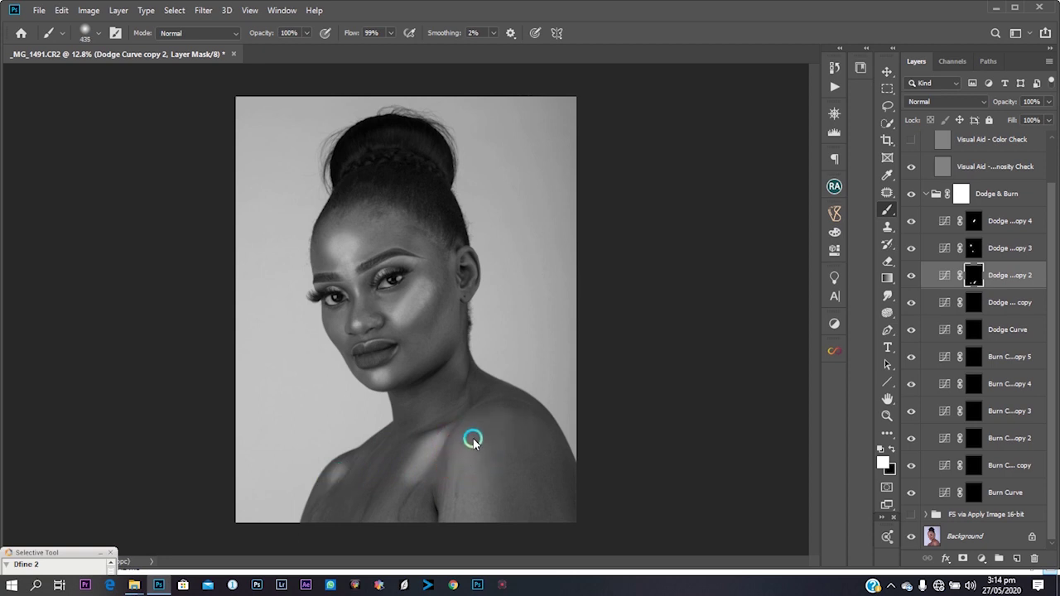
mouse_move(472, 442)
mouse_down()
mouse_move(464, 456)
mouse_move(549, 449)
mouse_move(518, 419)
mouse_up()
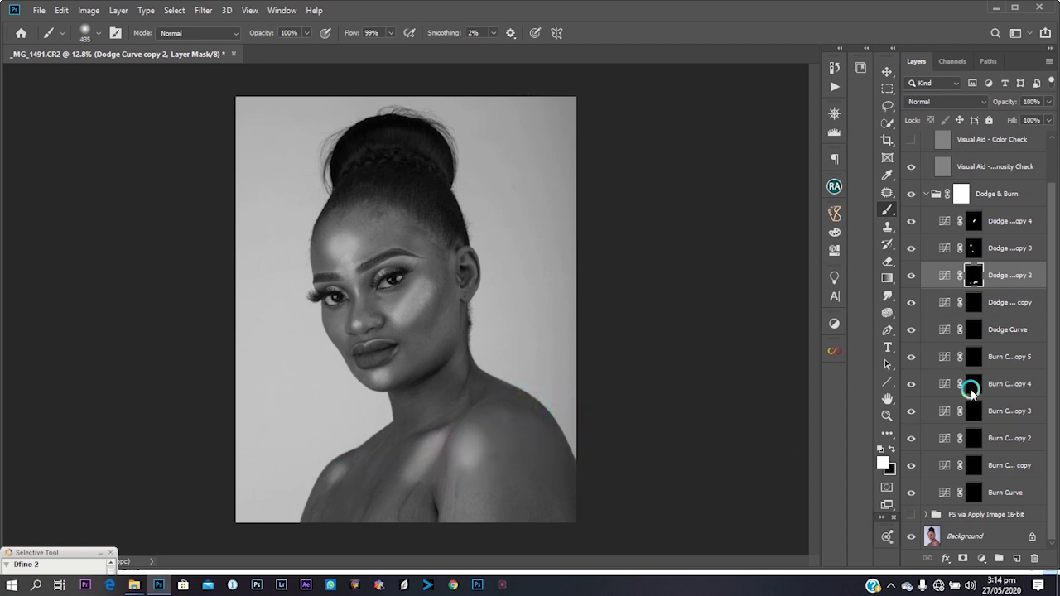
- Soften the cheek highlight by applying a Gaussian Blur with an 89.9-pixel radius to the Dodge Curve copy 4 mask
click(976, 226)
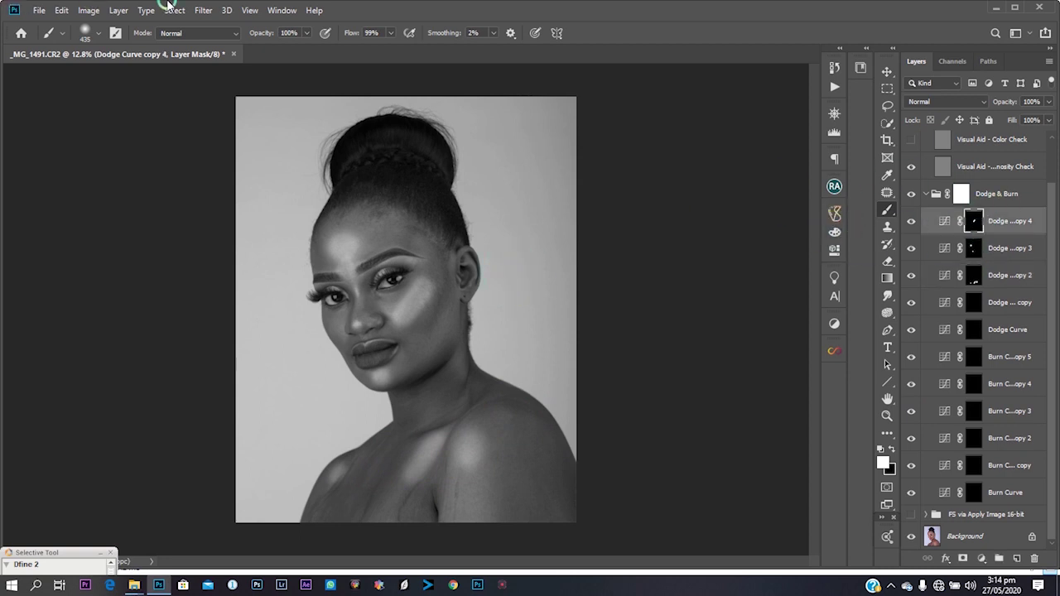
click(201, 12)
mouse_move(220, 159)
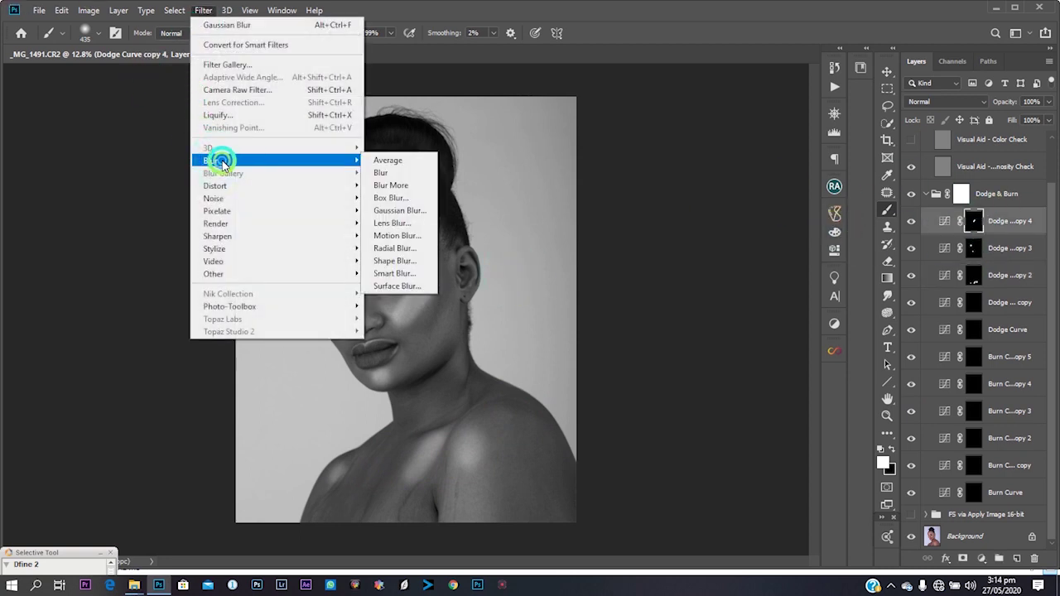
click(411, 209)
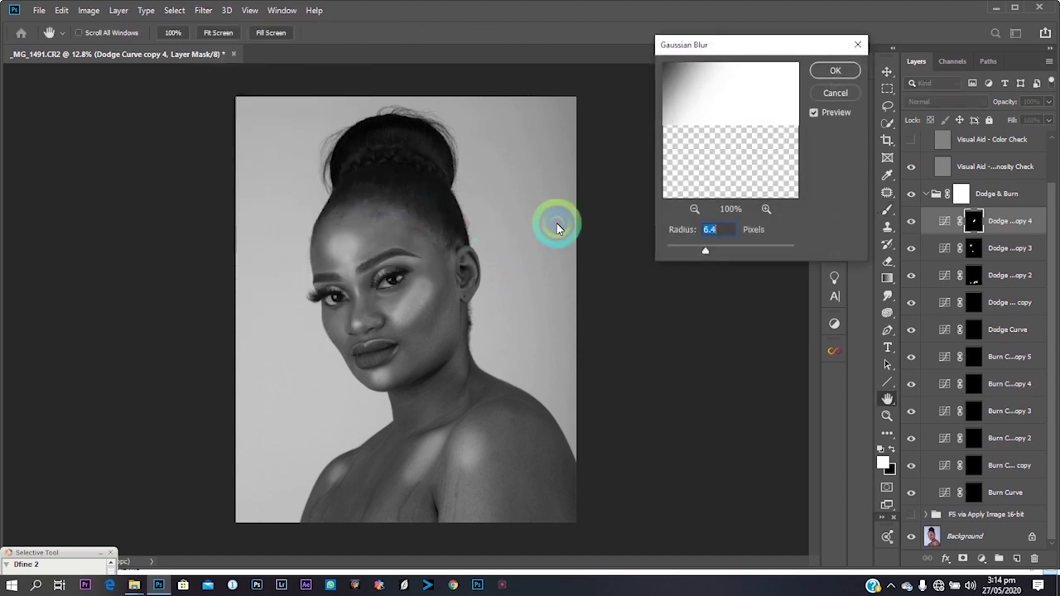
drag(728, 250, 746, 253)
click(755, 240)
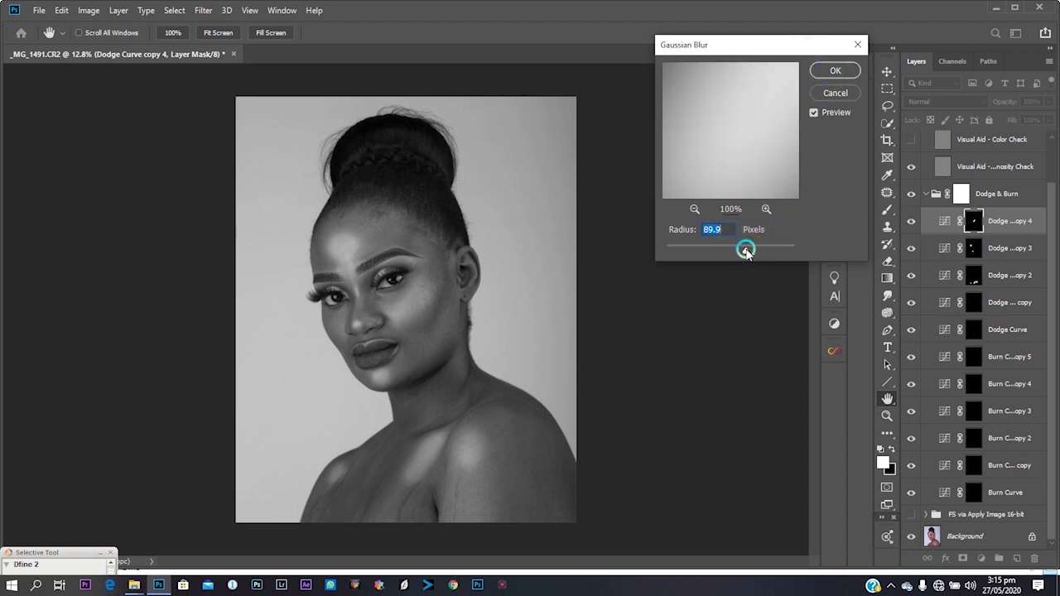
click(831, 71)
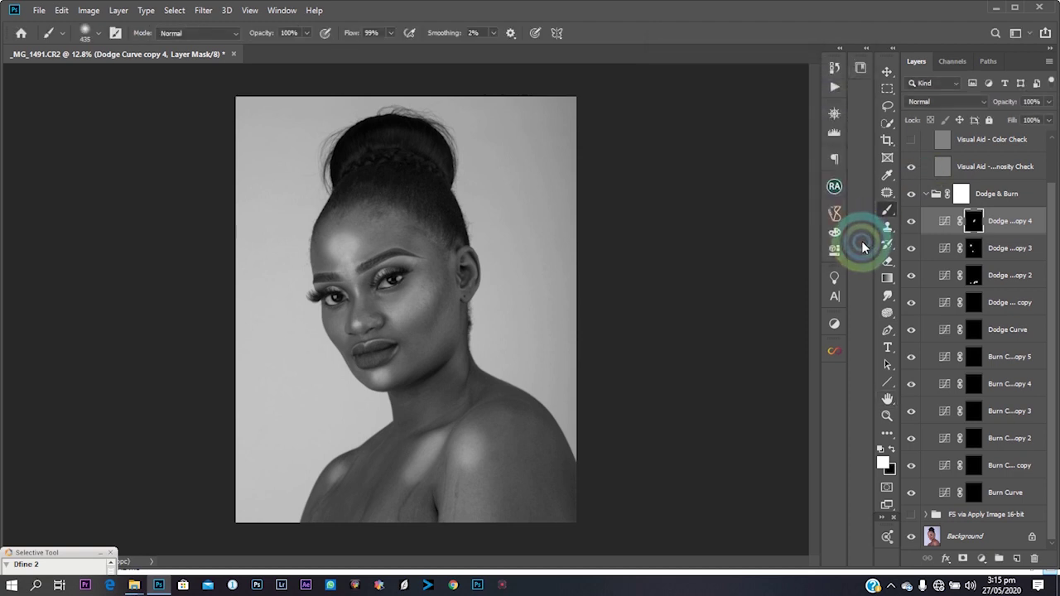
- Apply a Gaussian Blur with an 89.9-pixel radius to the Dodge Curve copy 3 mask to soften the face highlights
click(971, 241)
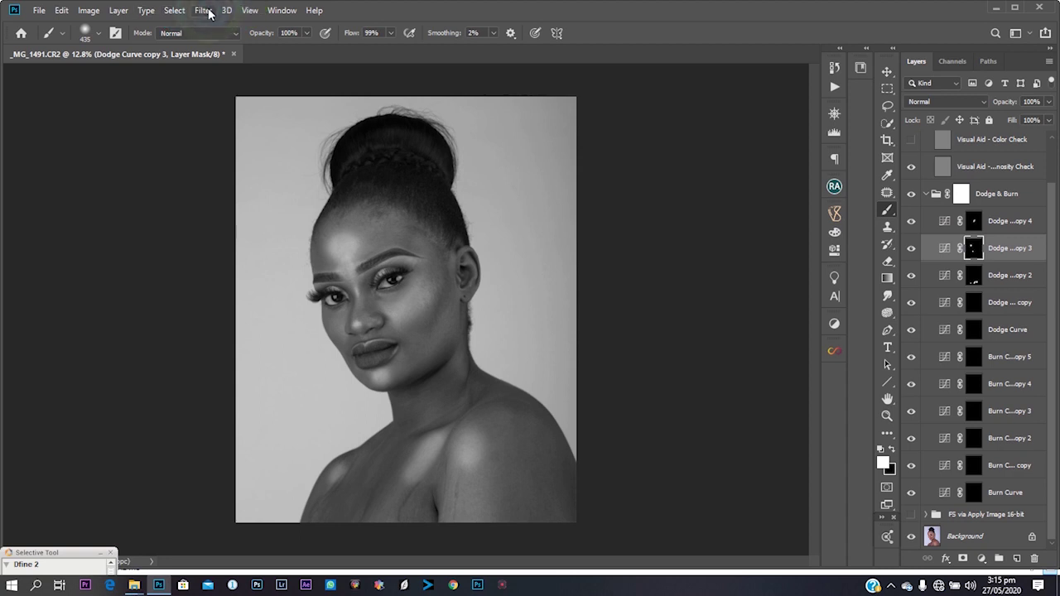
click(203, 10)
mouse_move(248, 160)
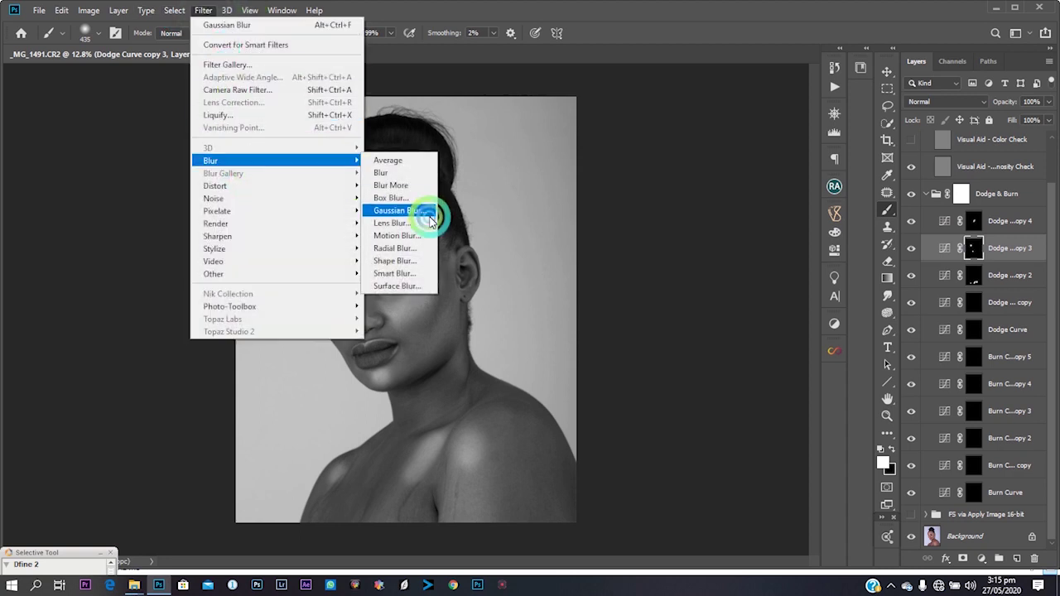
click(422, 211)
click(751, 247)
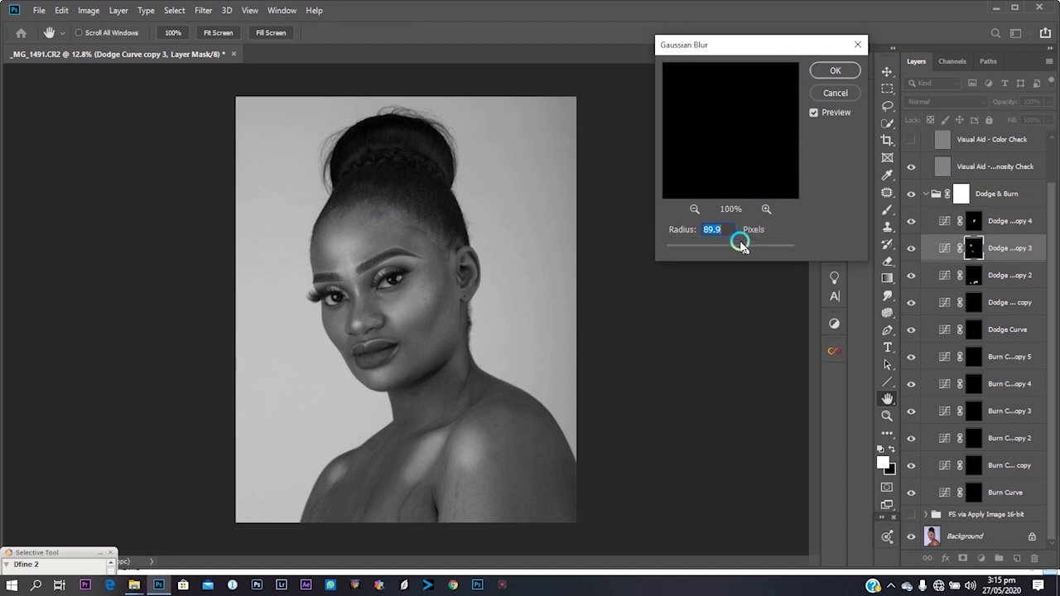
click(825, 72)
key(b)
- Apply the same Gaussian Blur to the Dodge Curve copy 2 mask to soften the chest and shoulder highlights
click(971, 274)
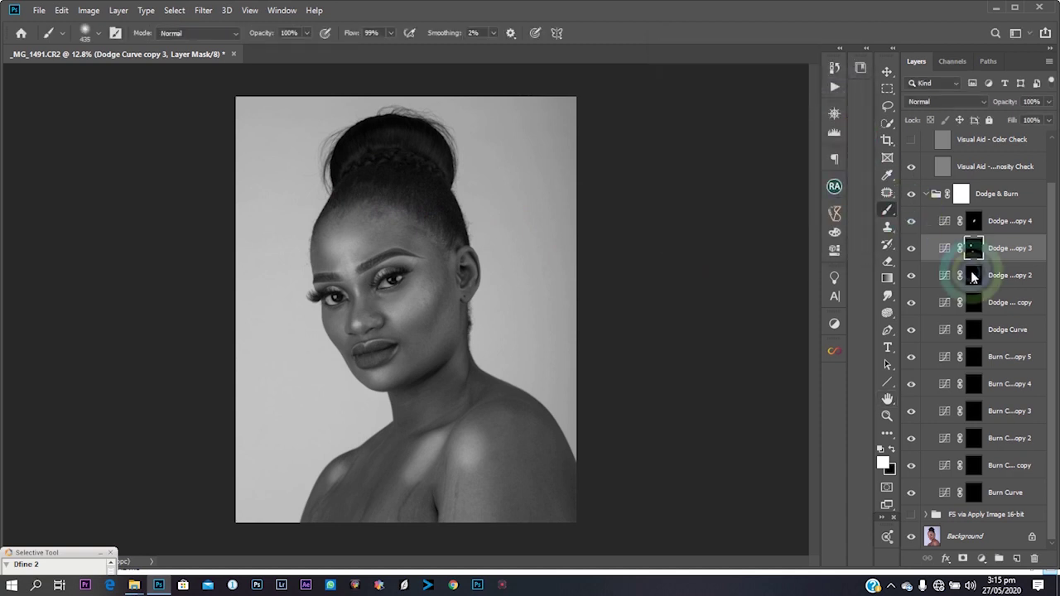
click(203, 10)
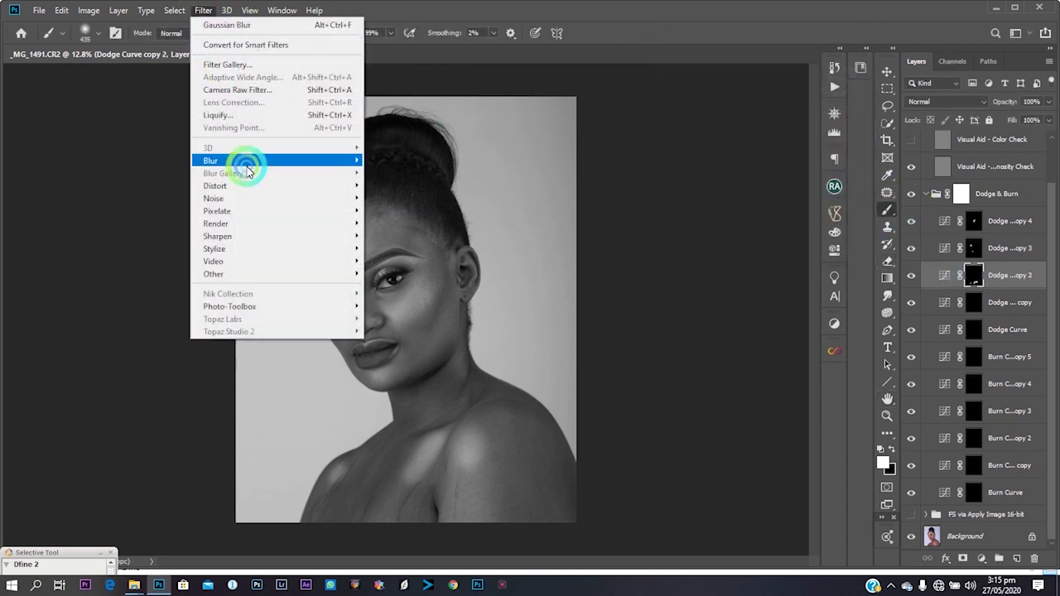
mouse_move(273, 160)
click(399, 211)
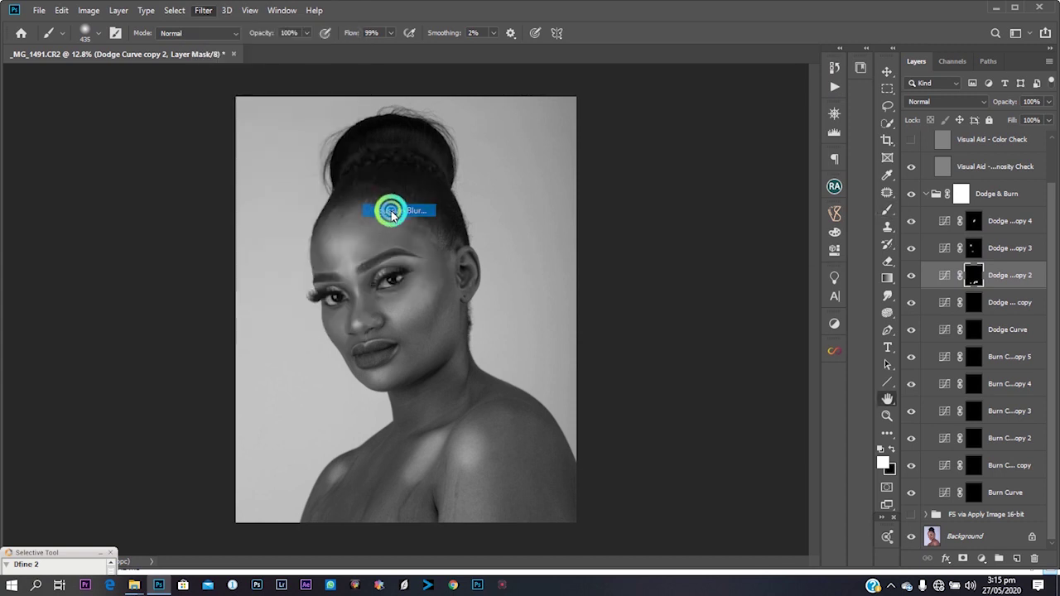
click(840, 72)
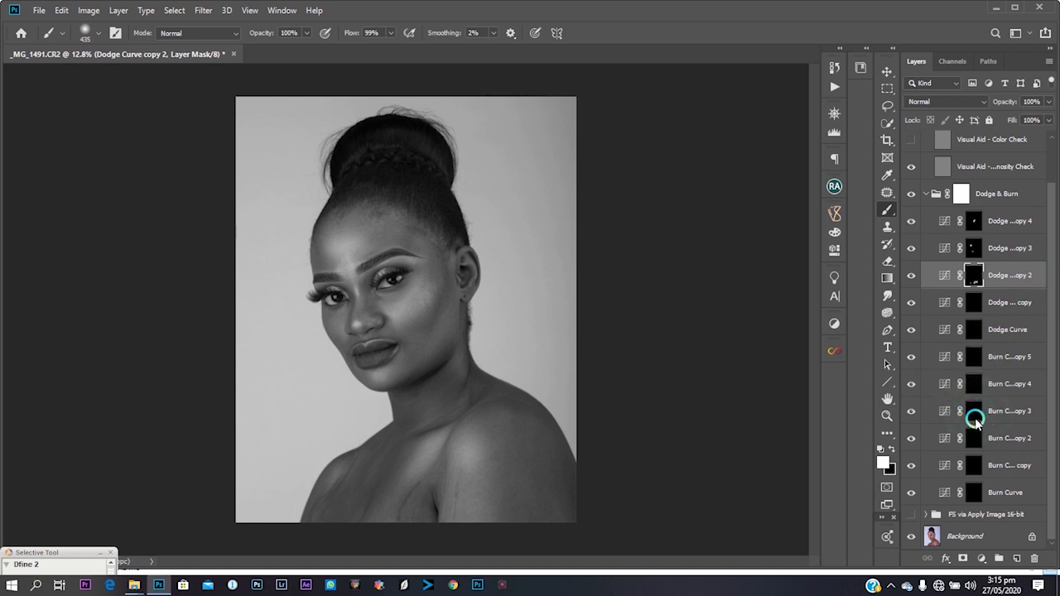
- Paint a white stroke below the near cheekbone toward the ear in the Burn Curve copy 5 mask to darken the contour
click(970, 334)
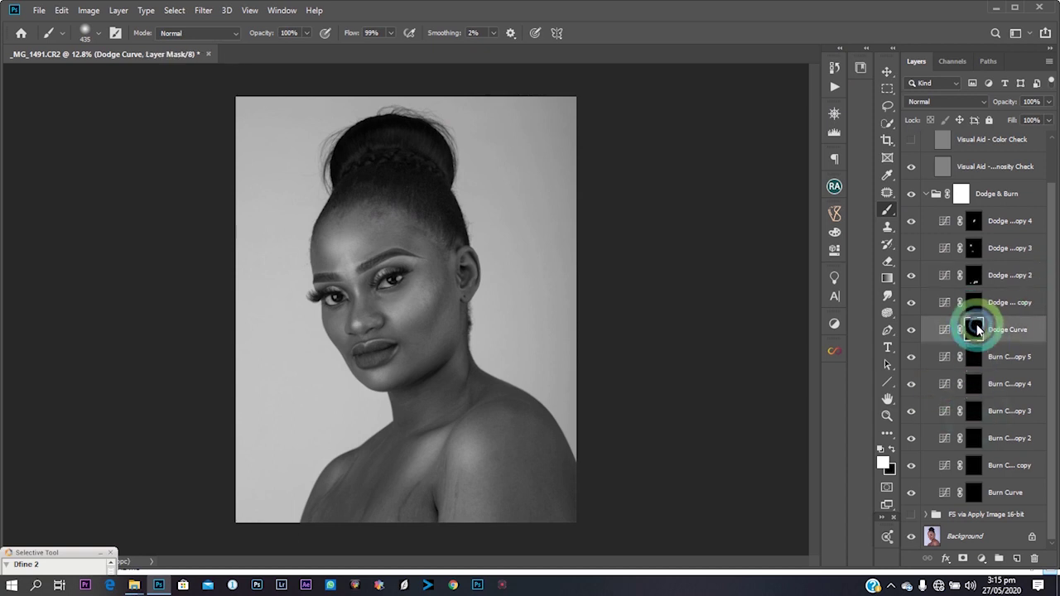
click(973, 357)
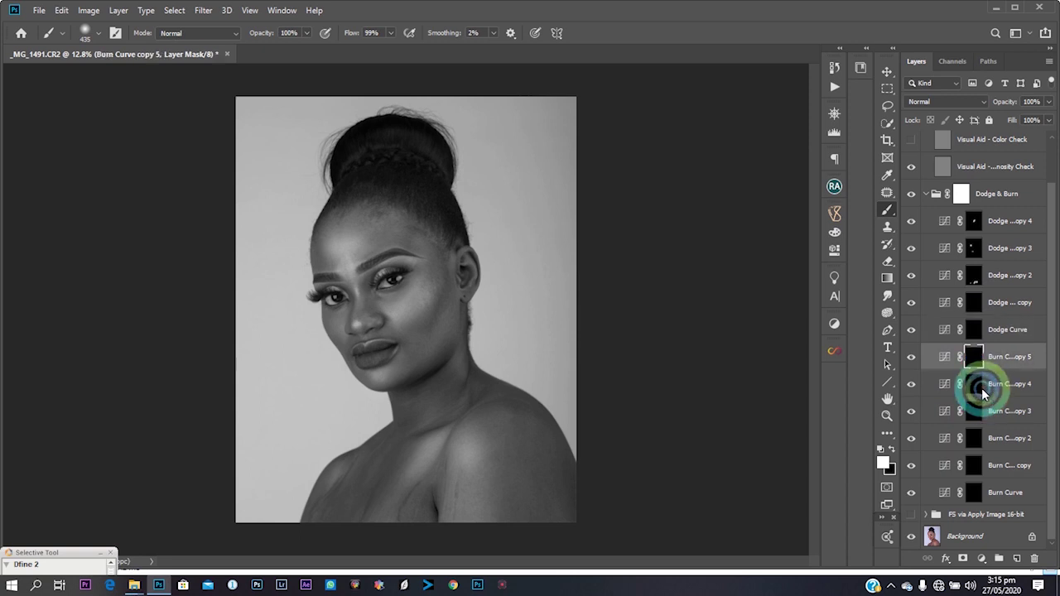
drag(439, 311, 428, 308)
click(438, 293)
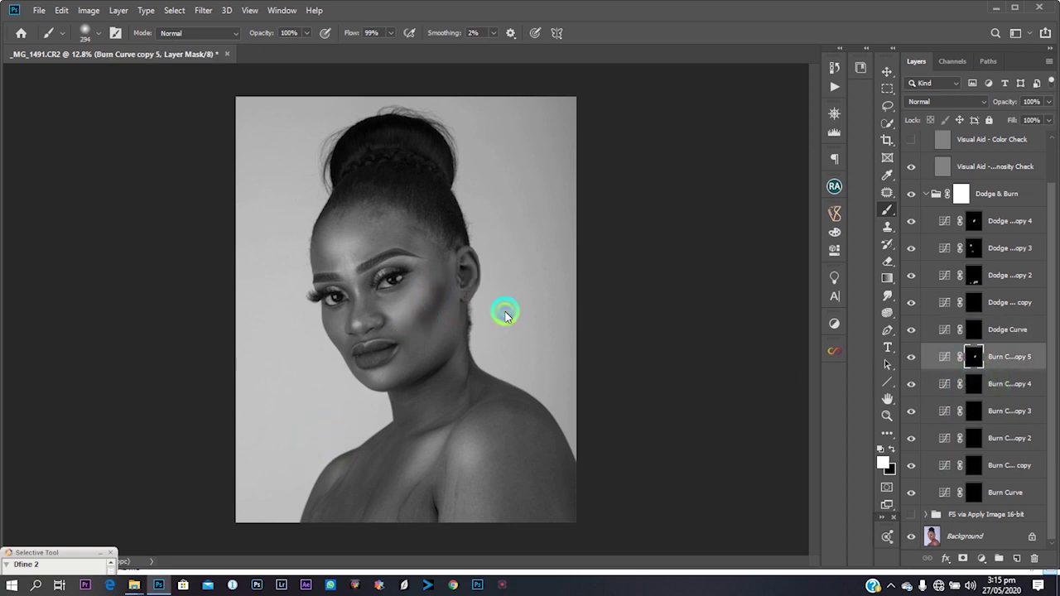
click(398, 451)
- Blend the cheek contour by applying a Gaussian Blur with an 89.9-pixel radius to the Burn Curve copy 5 mask
click(207, 10)
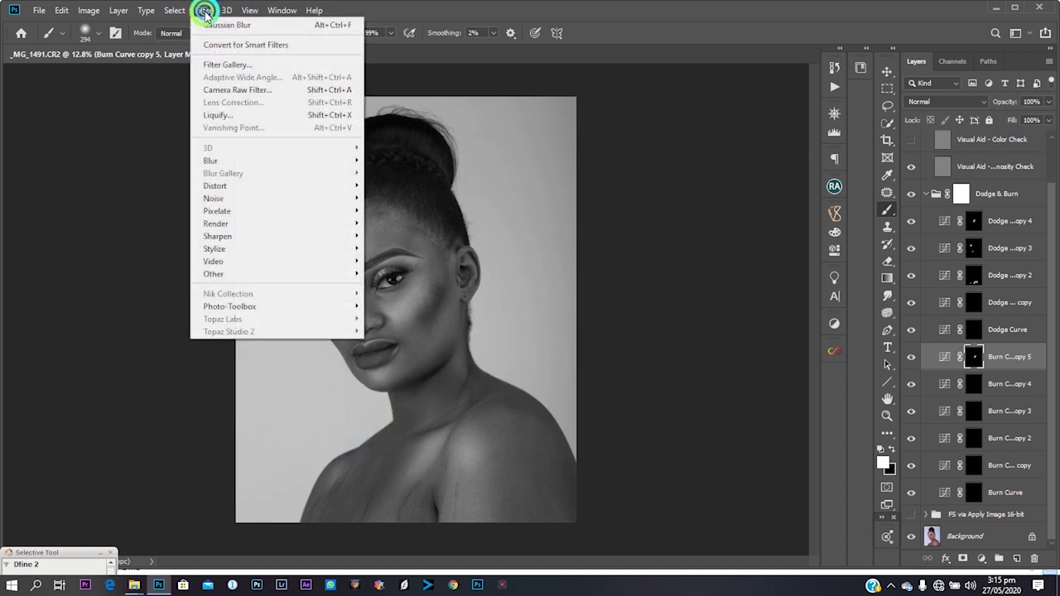
click(236, 160)
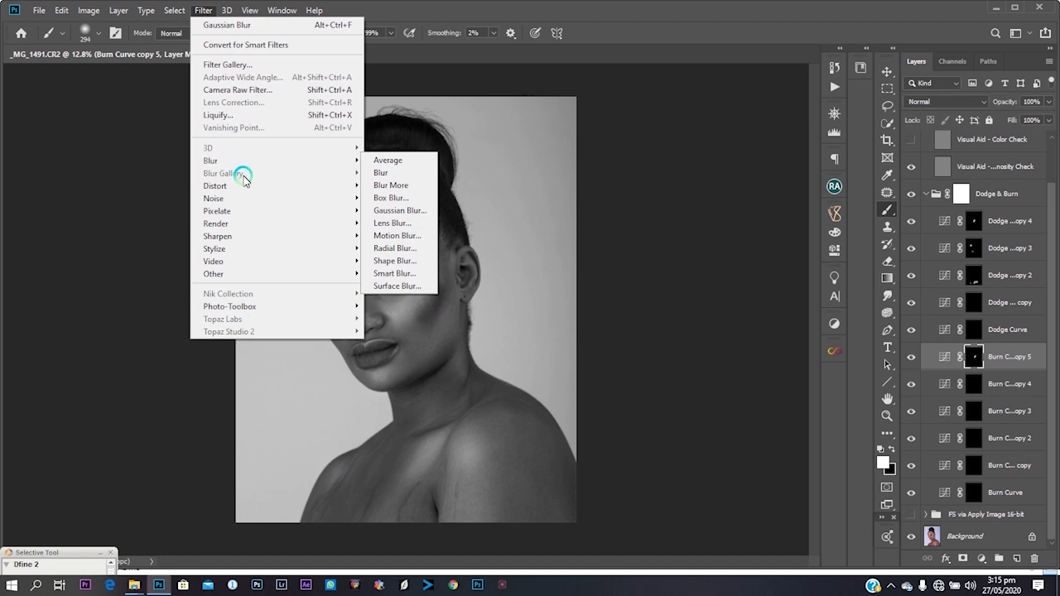
click(422, 212)
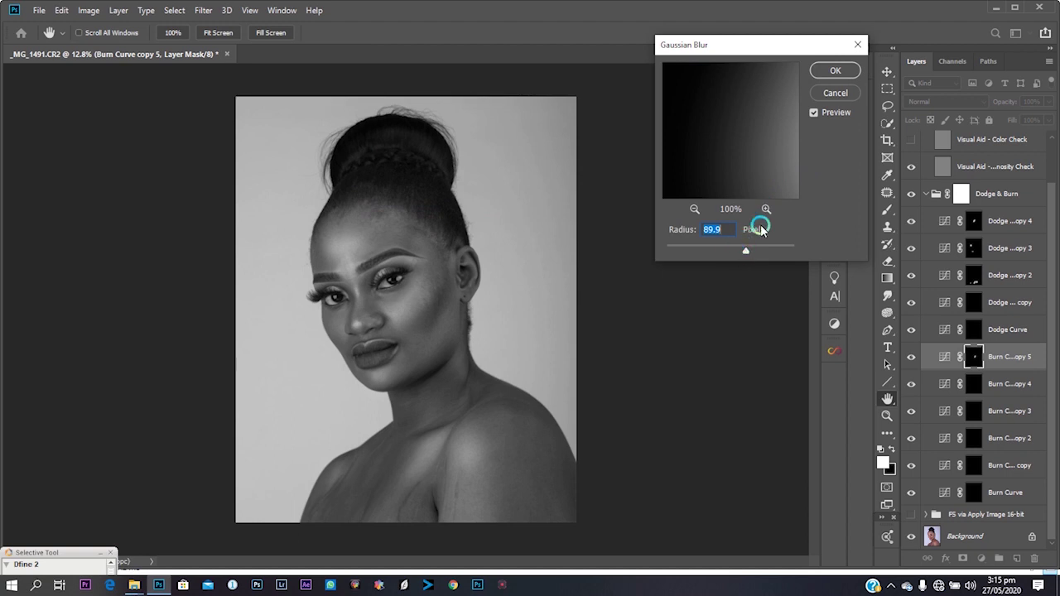
click(832, 73)
key(b)
click(751, 348)
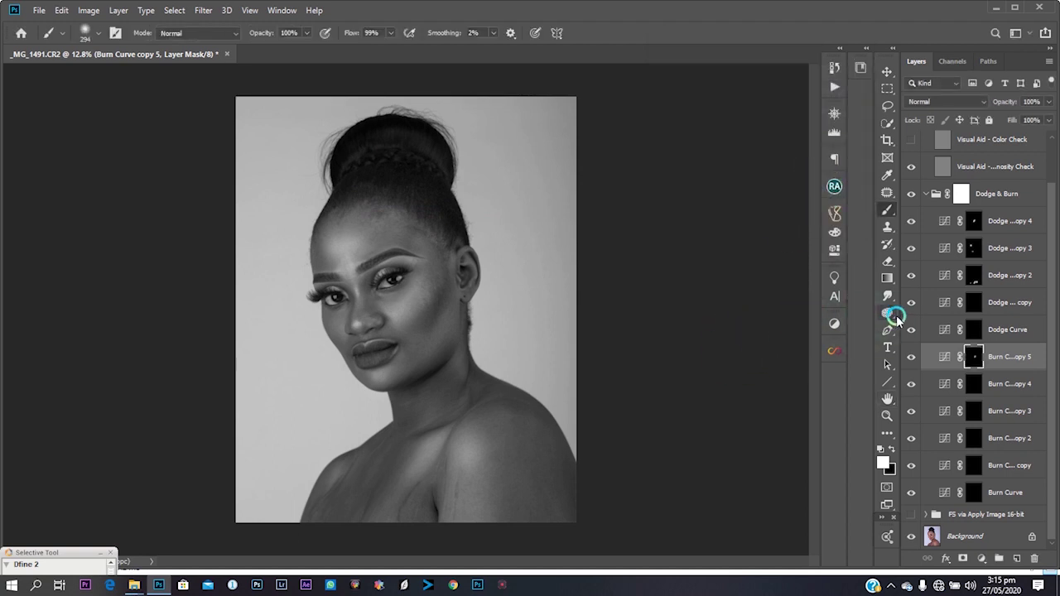
- Toggle the Dodge & Burn group's visibility to compare the grayscale portrait with and without the shading
click(912, 195)
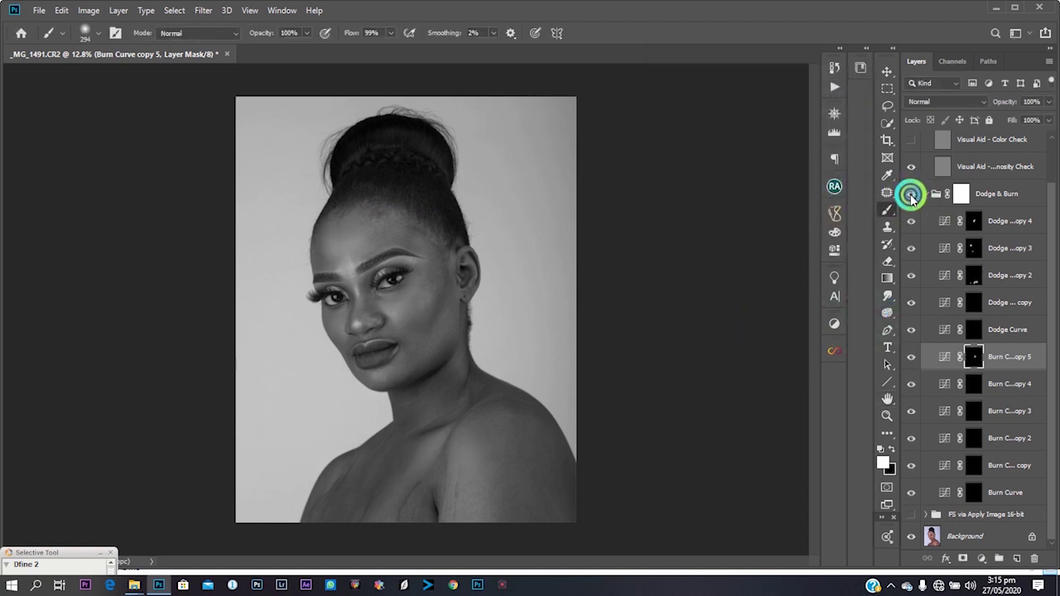
click(912, 195)
click(910, 195)
click(911, 196)
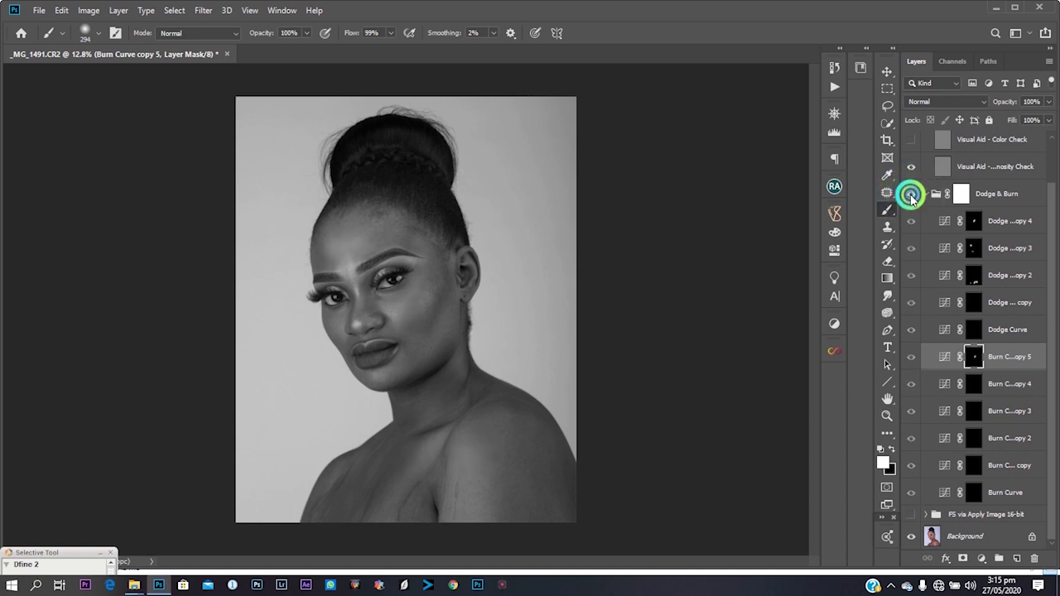
- Show the FS via Apply Image 16-bit group and hide the Visual Aid - DELETE group to restore the color view
click(910, 514)
scroll(1047, 273, up, 2)
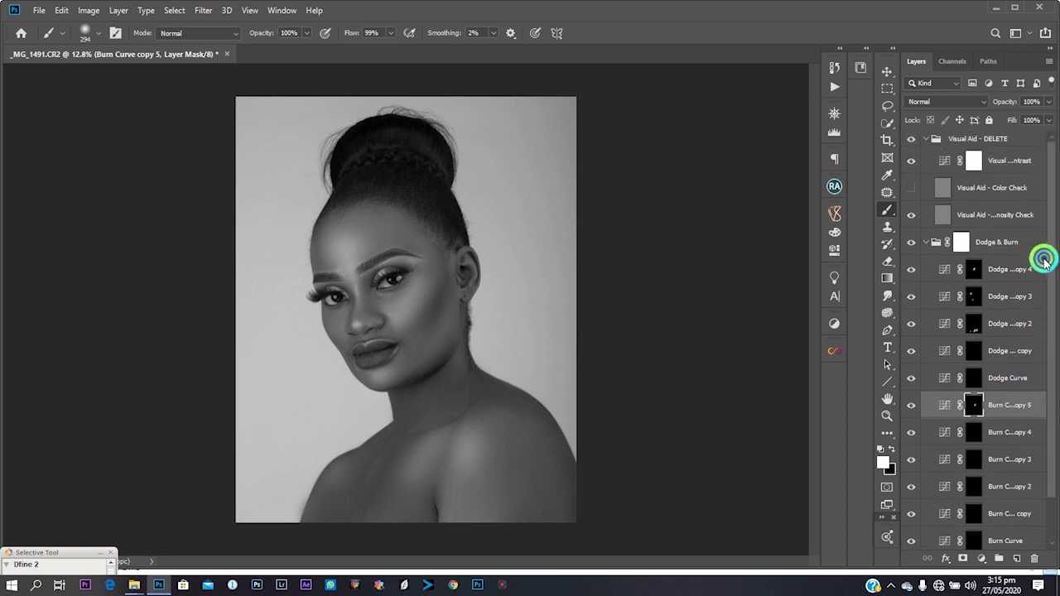
click(910, 139)
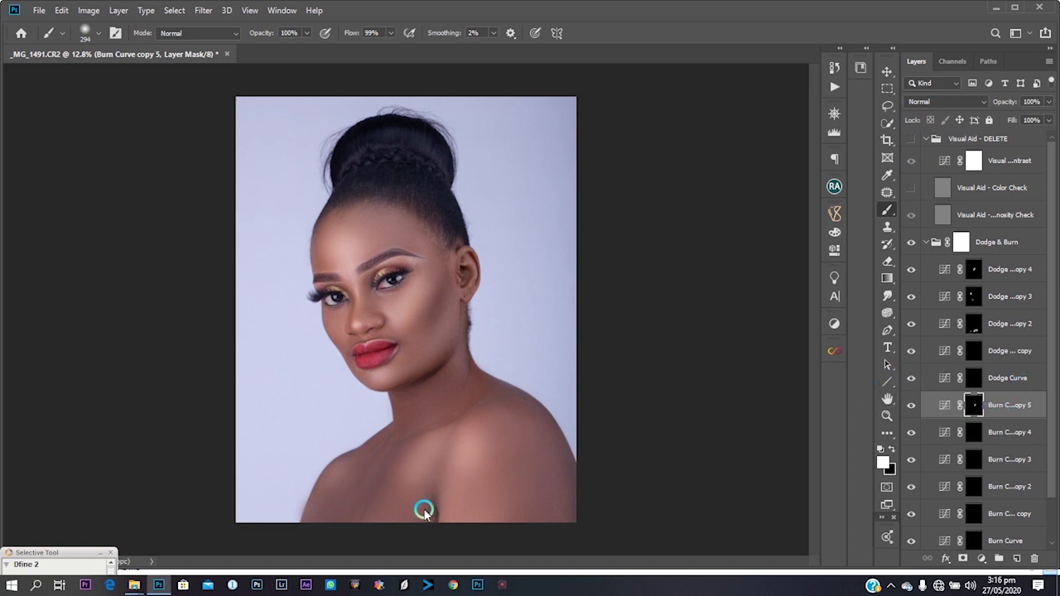
- Collapse the Dodge & Burn group and switch its visibility off and on to compare the color portrait before and after
click(927, 245)
click(911, 243)
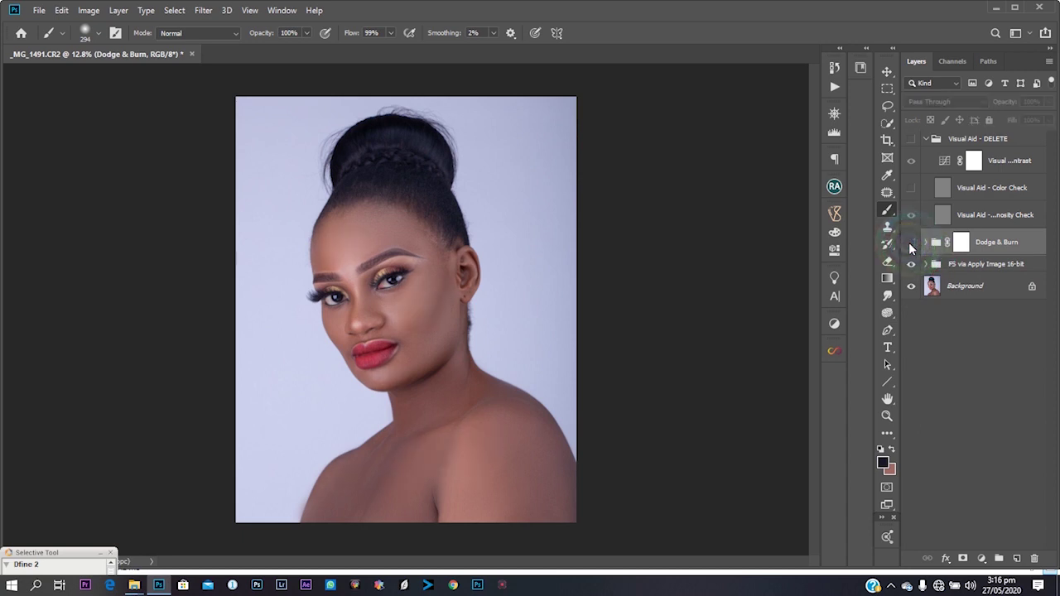
click(911, 242)
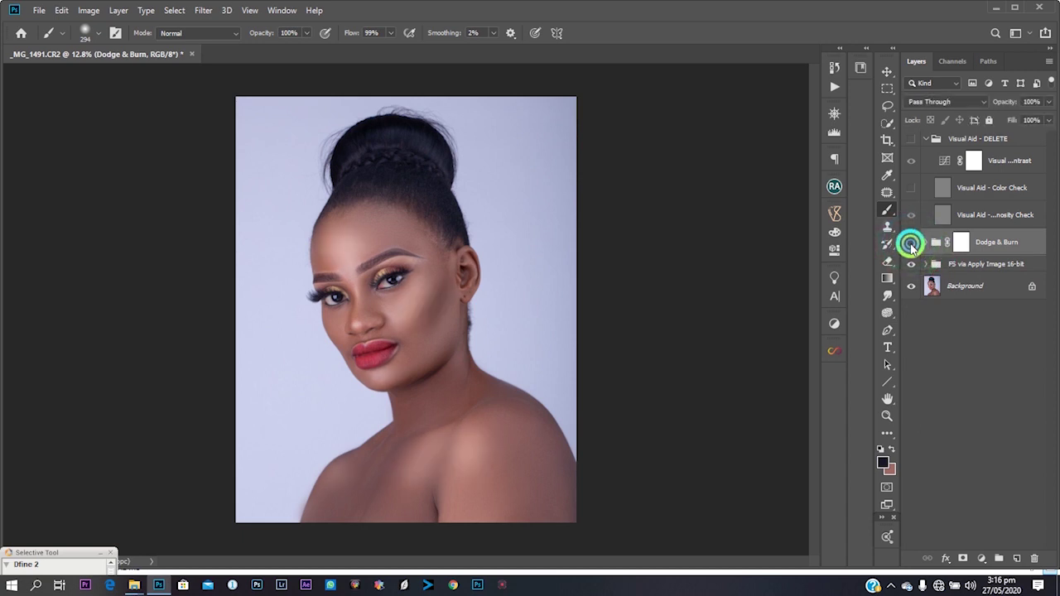
- Expand the Dodge & Burn group and lower the opacity of Dodge Curve copy 4 and of Dodge Curve copy 3, the latter to 79%
click(910, 243)
click(911, 242)
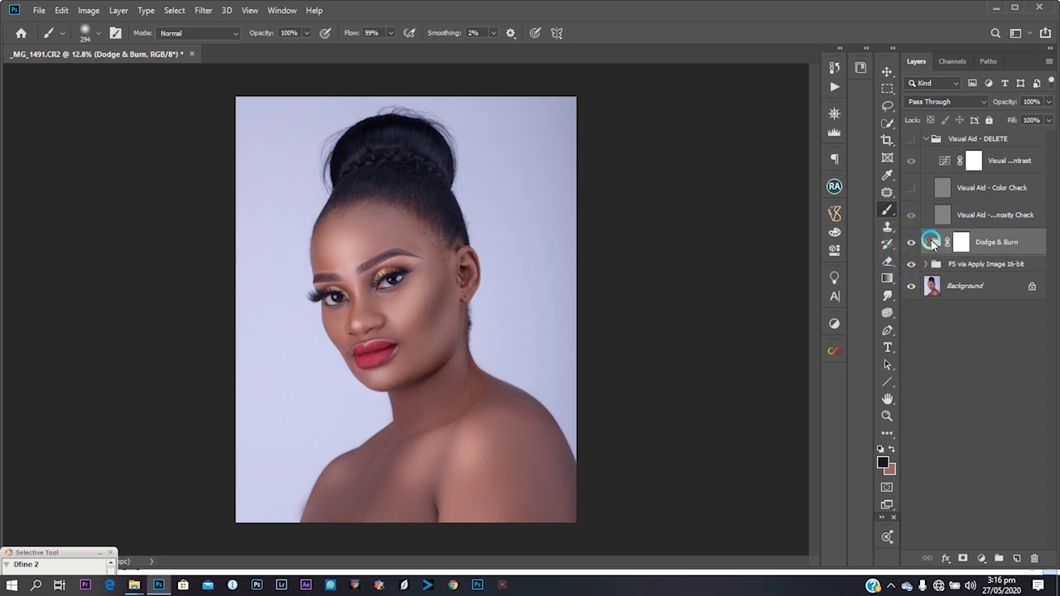
click(926, 241)
click(1003, 273)
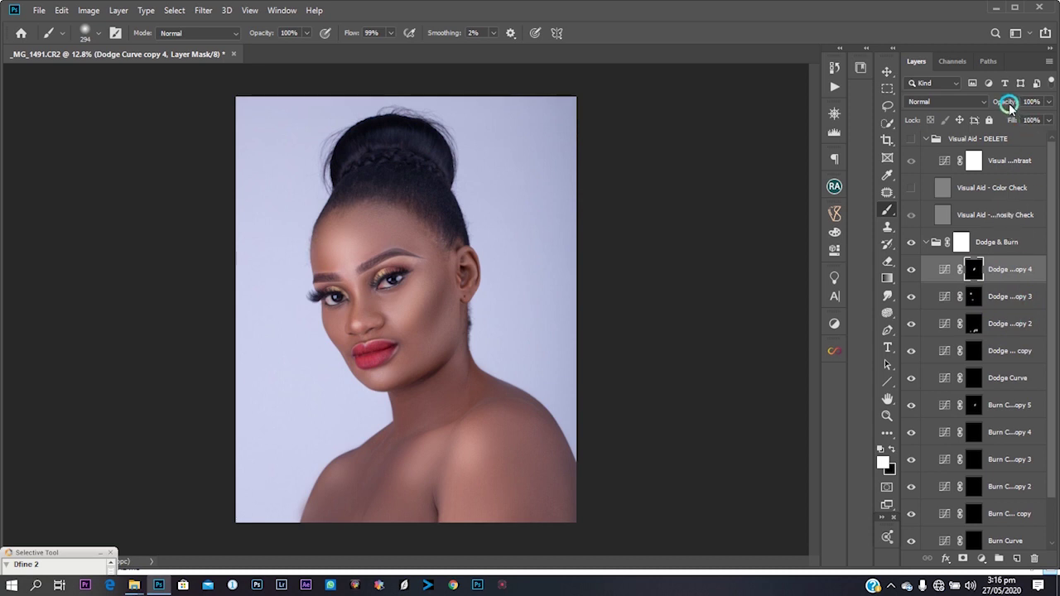
drag(1009, 106, 989, 106)
click(1010, 295)
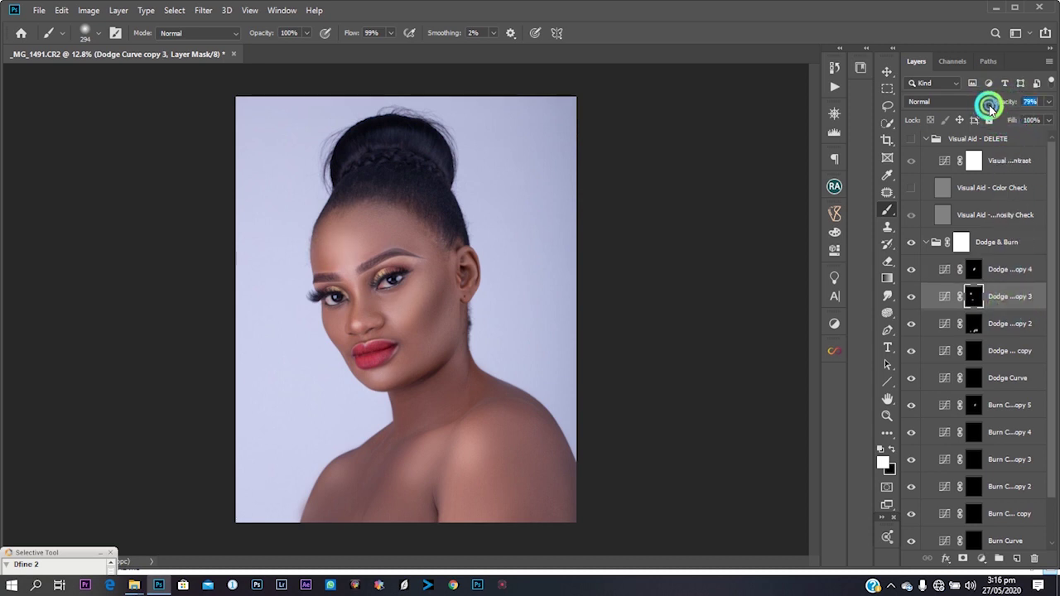
- Set the Dodge Curve copy 2 layer's opacity to 88% and collapse the Visual Aid - DELETE group
click(1005, 325)
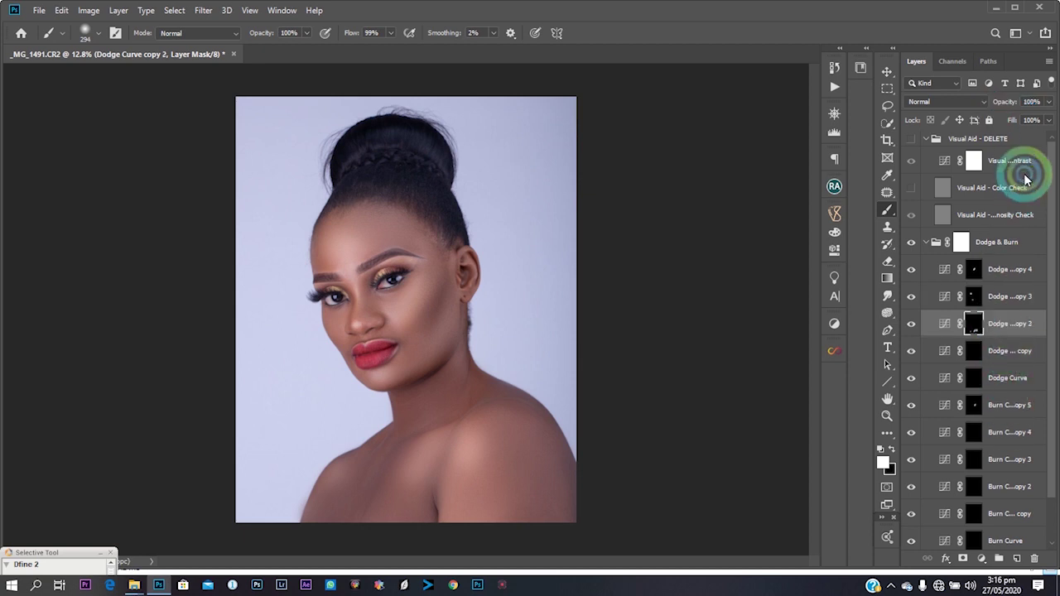
drag(1006, 100, 998, 100)
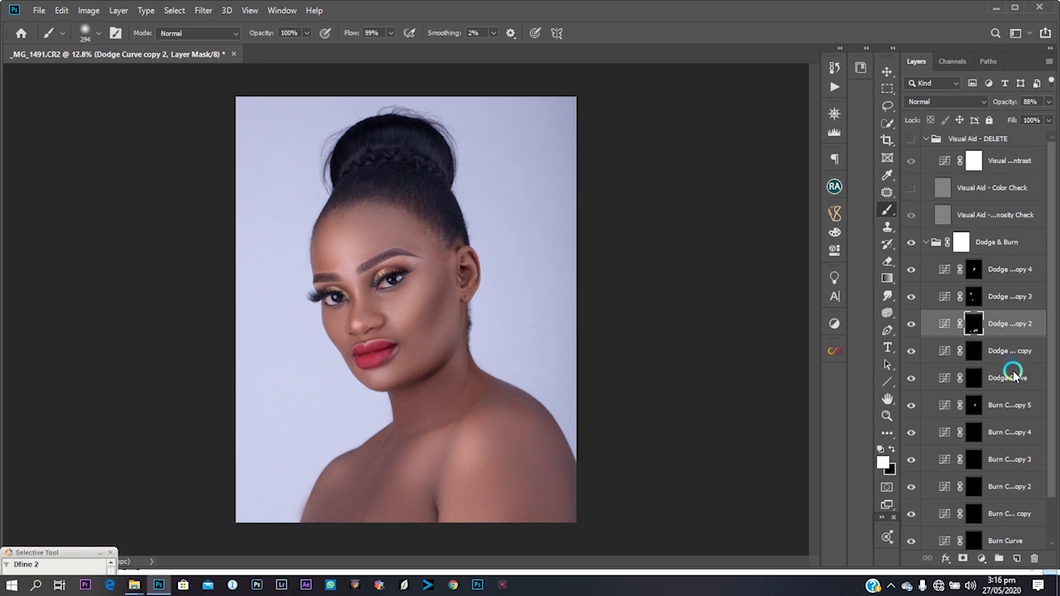
click(925, 138)
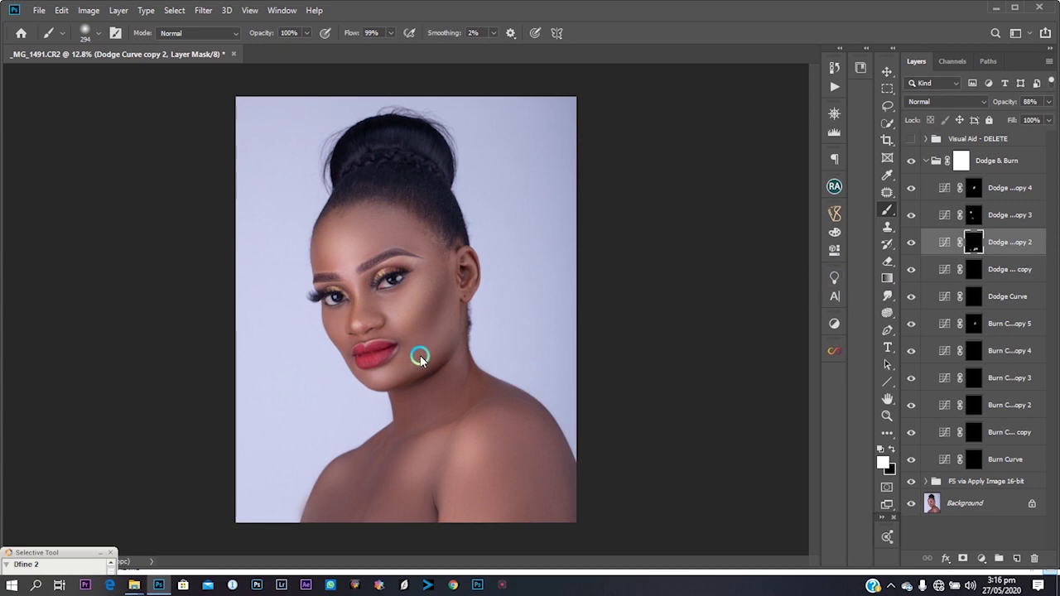
- Examine the shading on the face, jawline and neck up close and collapse the Dodge & Burn group
scroll(407, 389, up, 11)
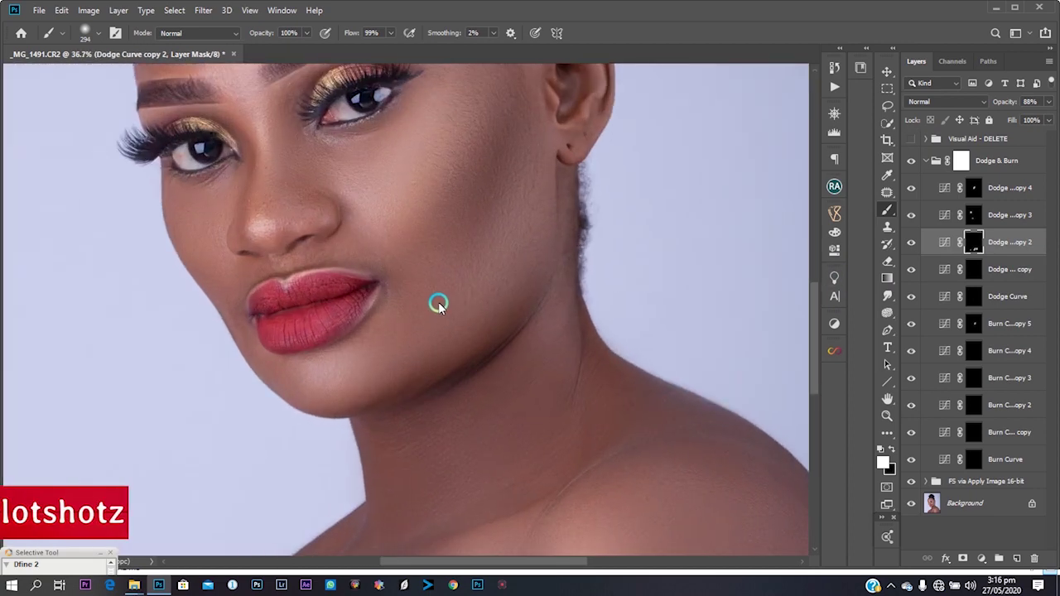
drag(454, 362, 463, 396)
scroll(464, 395, down, 5)
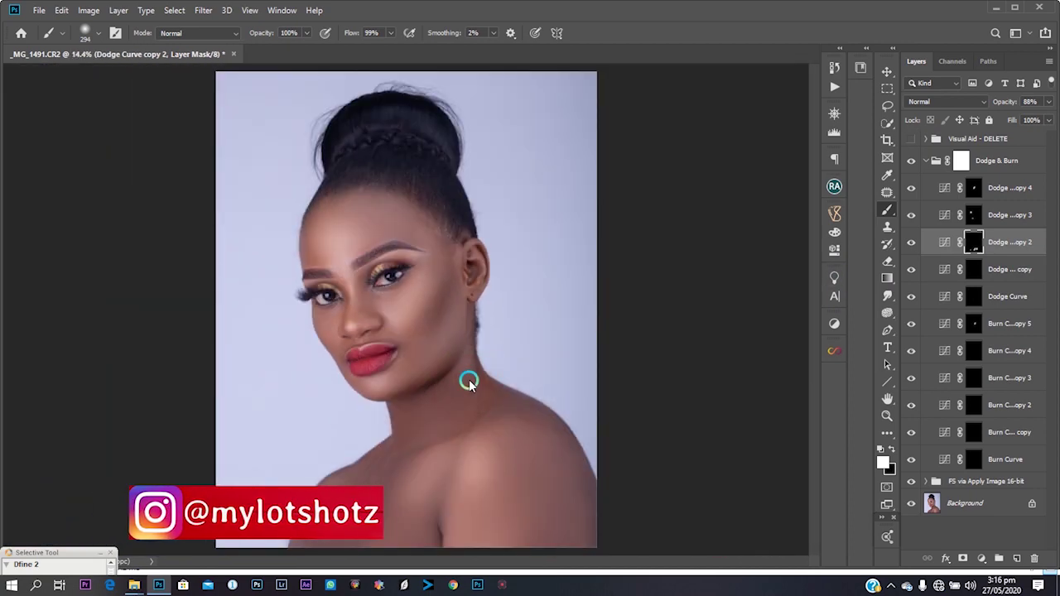
scroll(448, 420, up, 4)
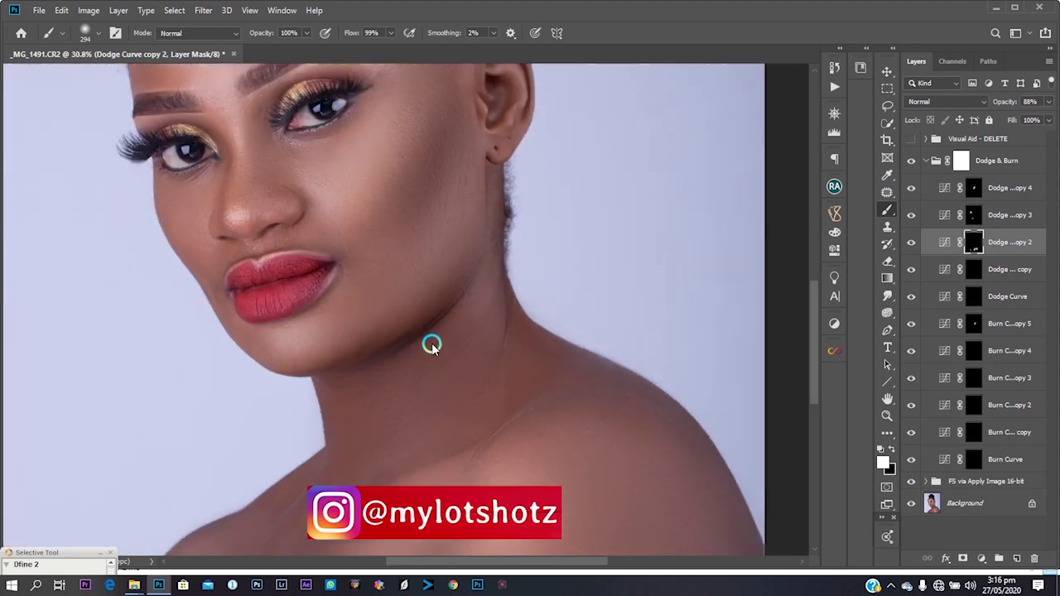
scroll(433, 347, down, 4)
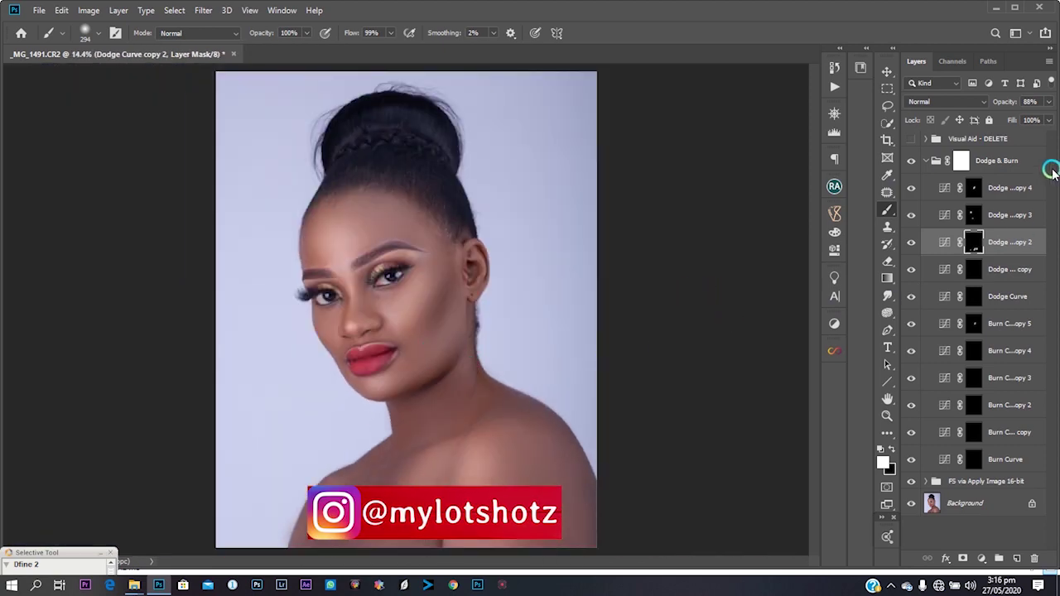
click(928, 161)
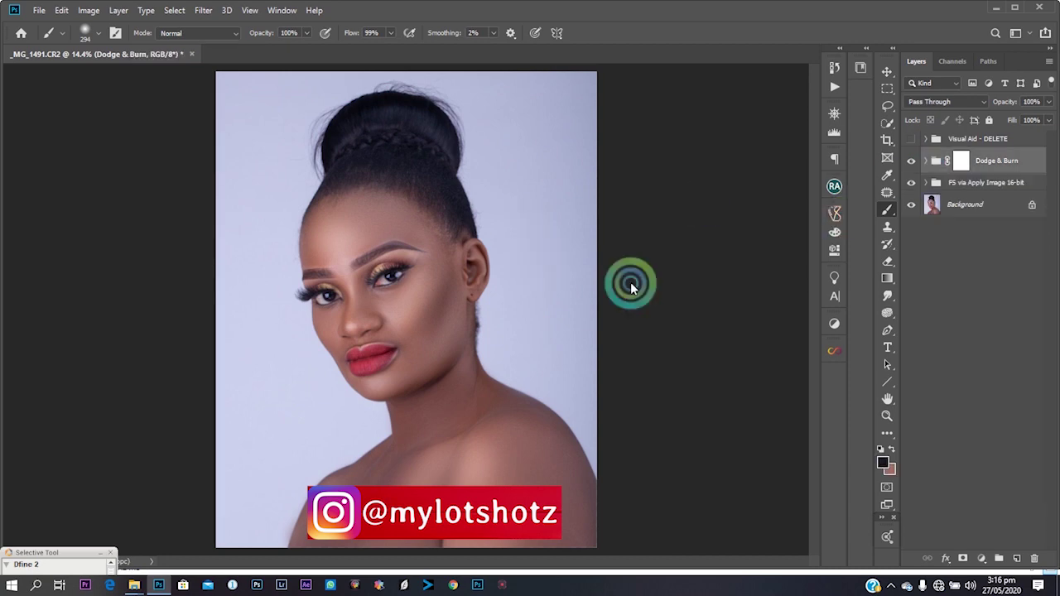